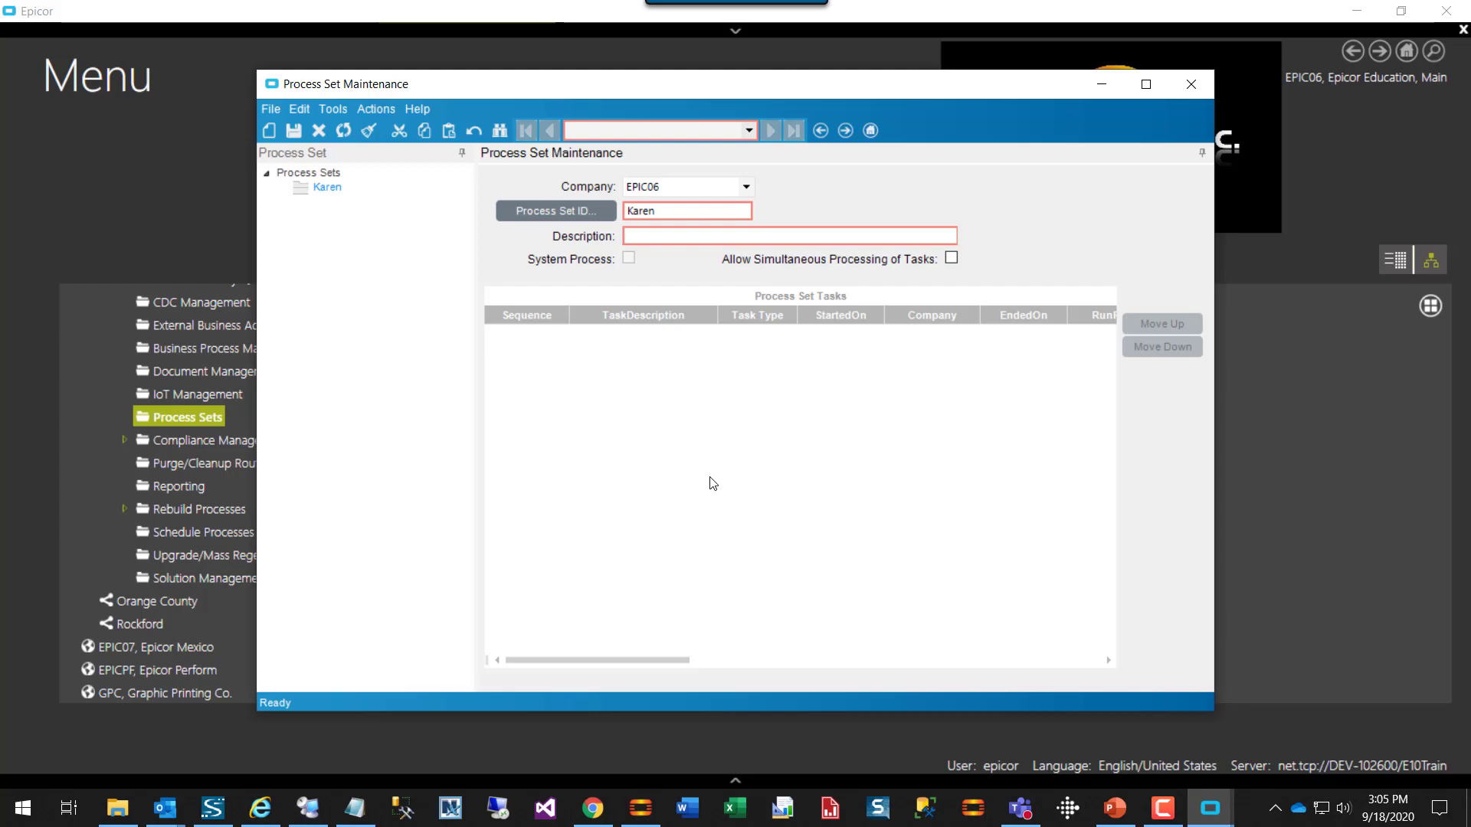
# Describe the process set as 'Karen's Process Set', allow simultaneous task processing, and save it.
pyautogui.write("Karen's Process Set")
pyautogui.click(951, 260)
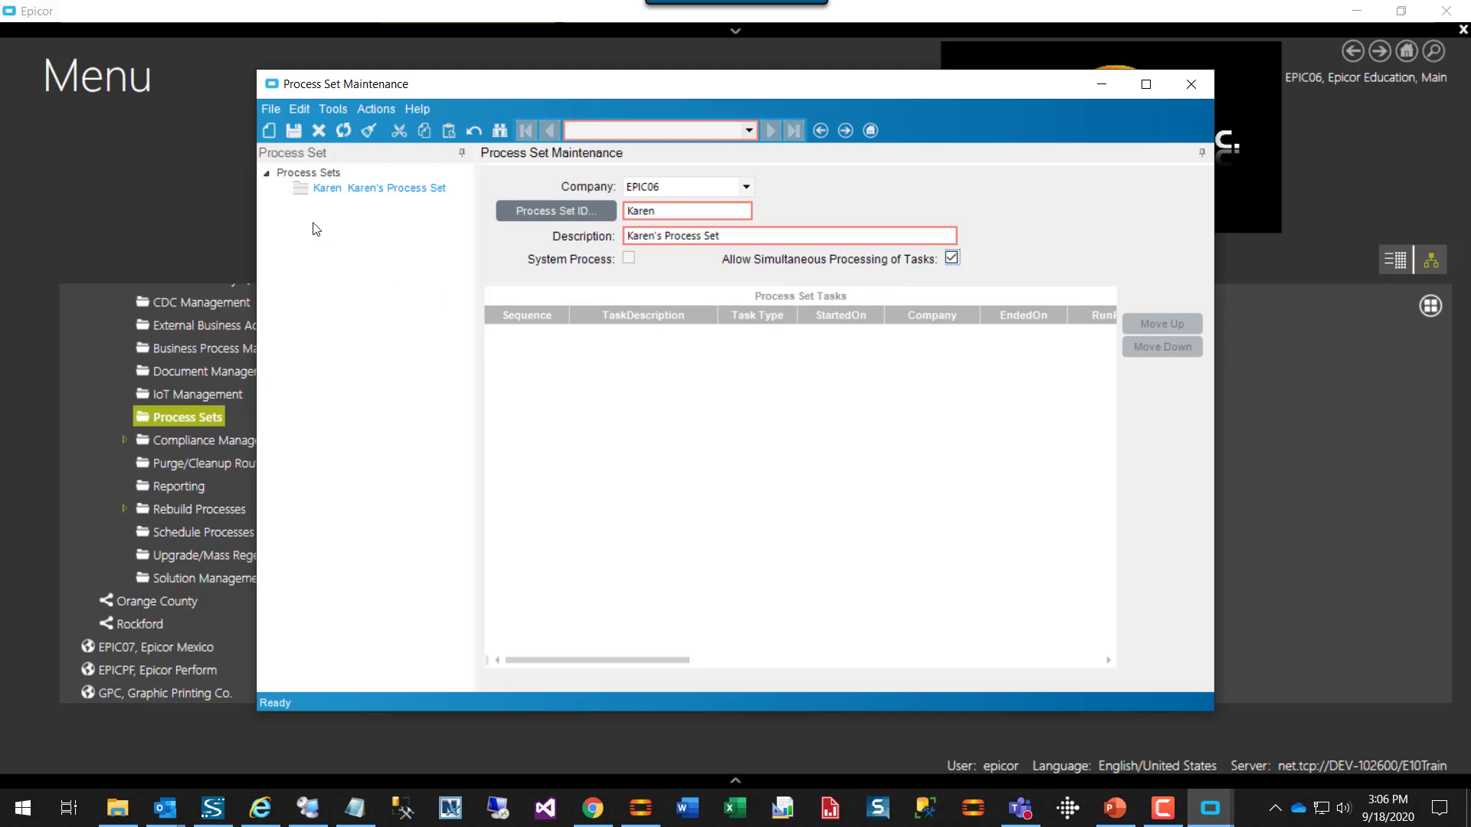
pyautogui.click(297, 135)
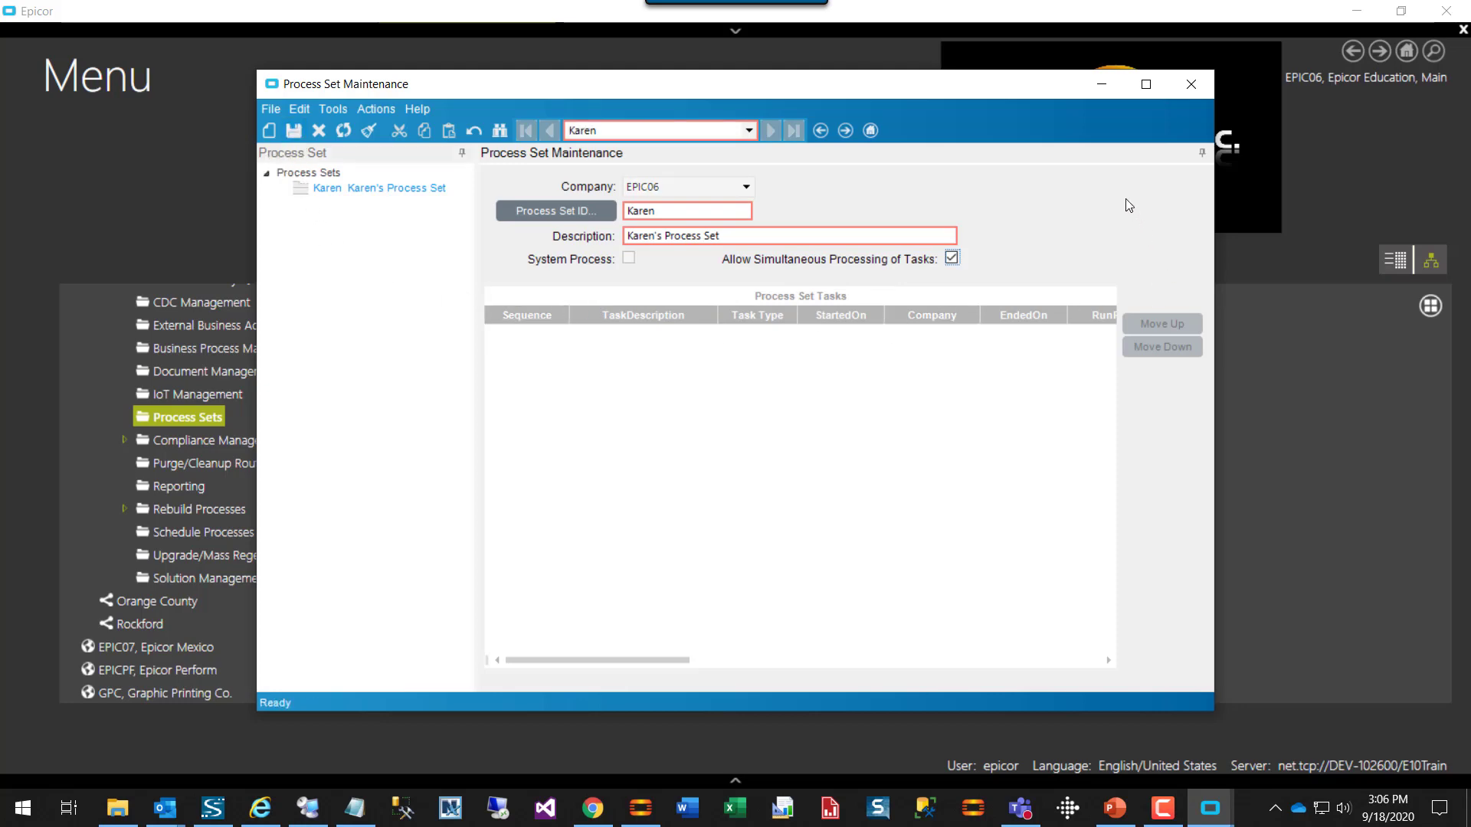
# Minimize Process Set Maintenance and bring the BAQ Export Process window forward.
pyautogui.click(1092, 89)
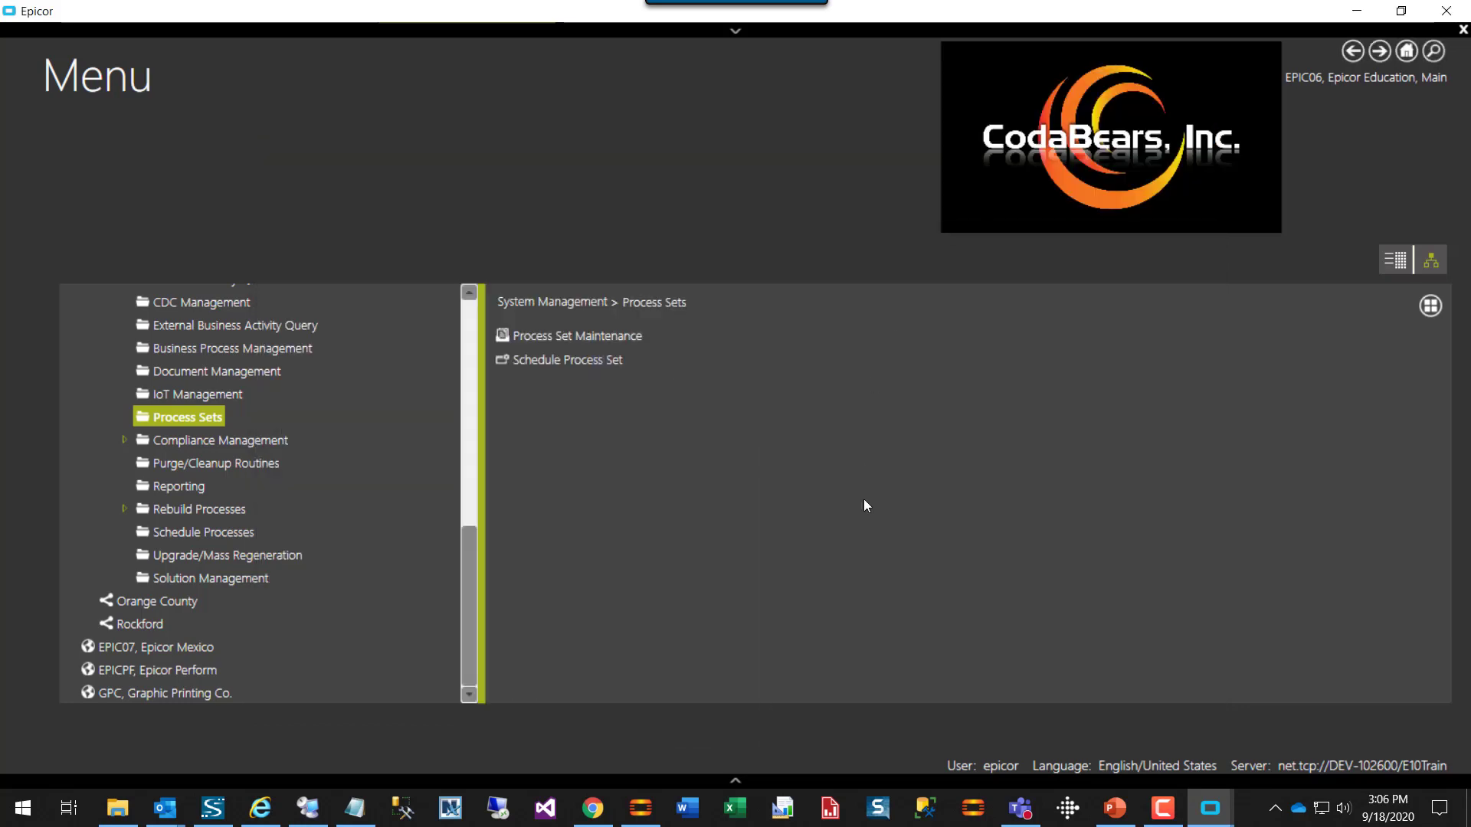
pyautogui.click(1211, 809)
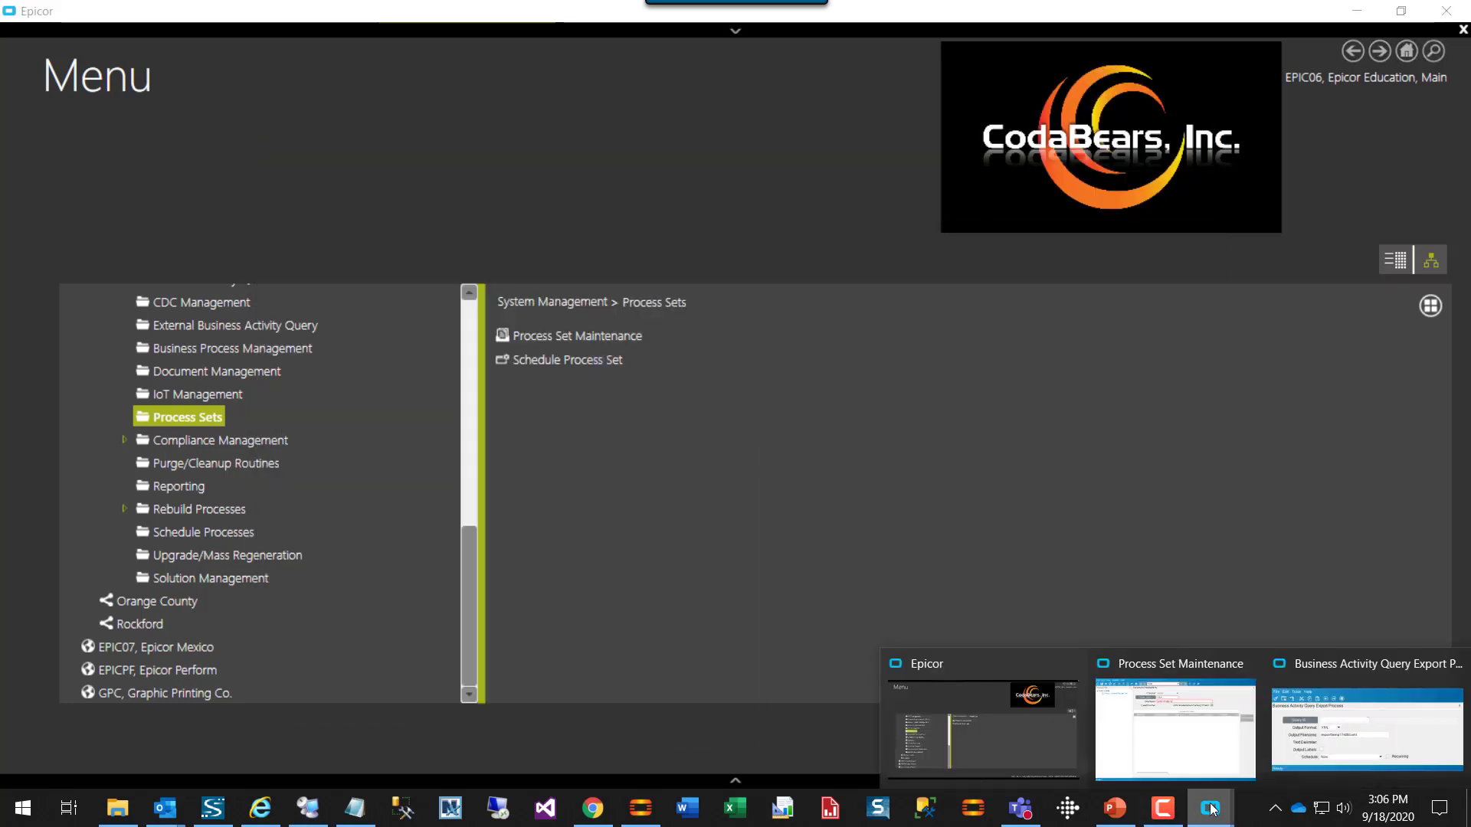
pyautogui.click(1374, 668)
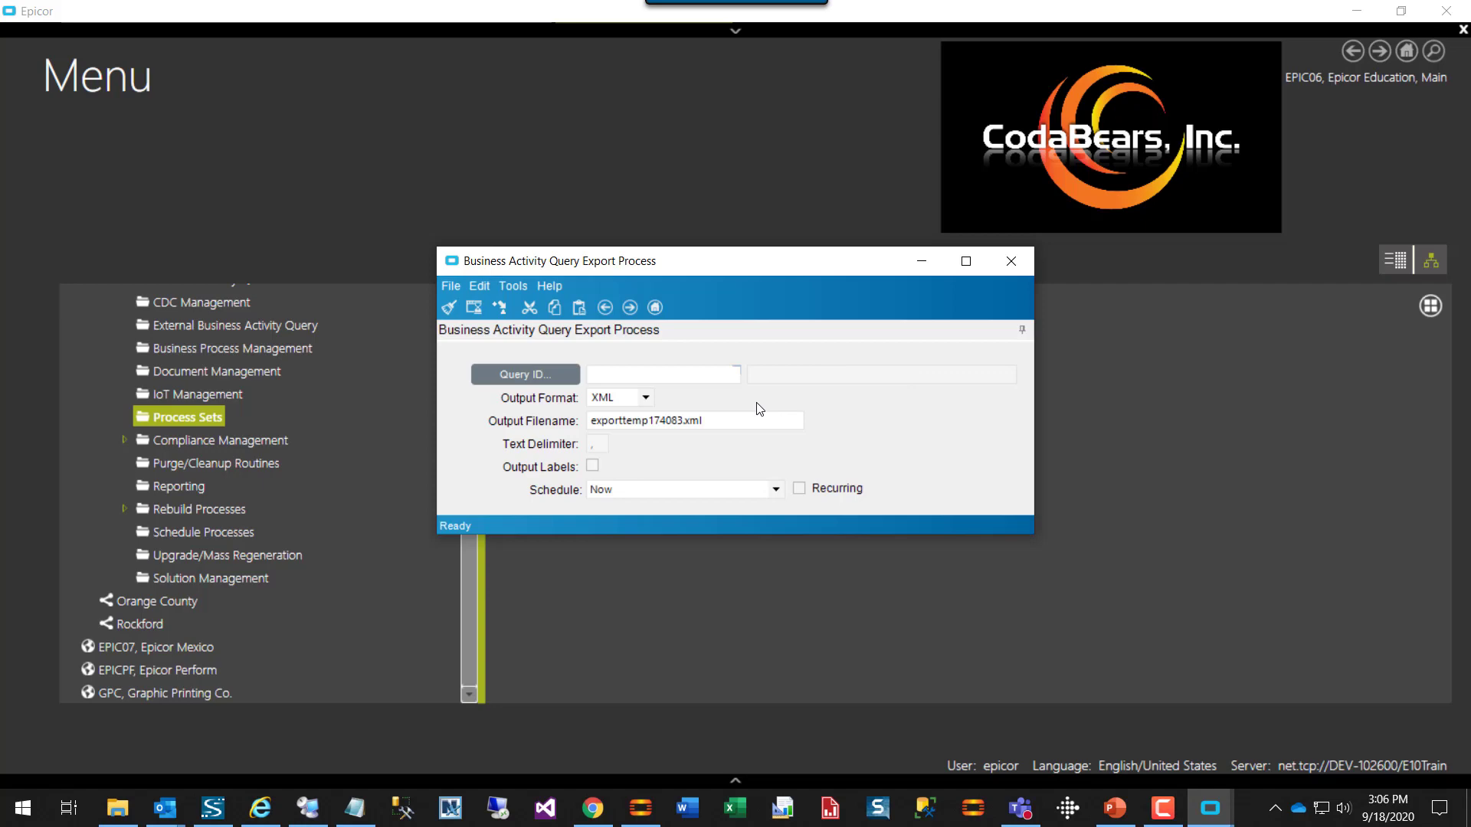
# Select query zCRM-CustCnt from a Zc search and accept its default parameters.
pyautogui.click(536, 375)
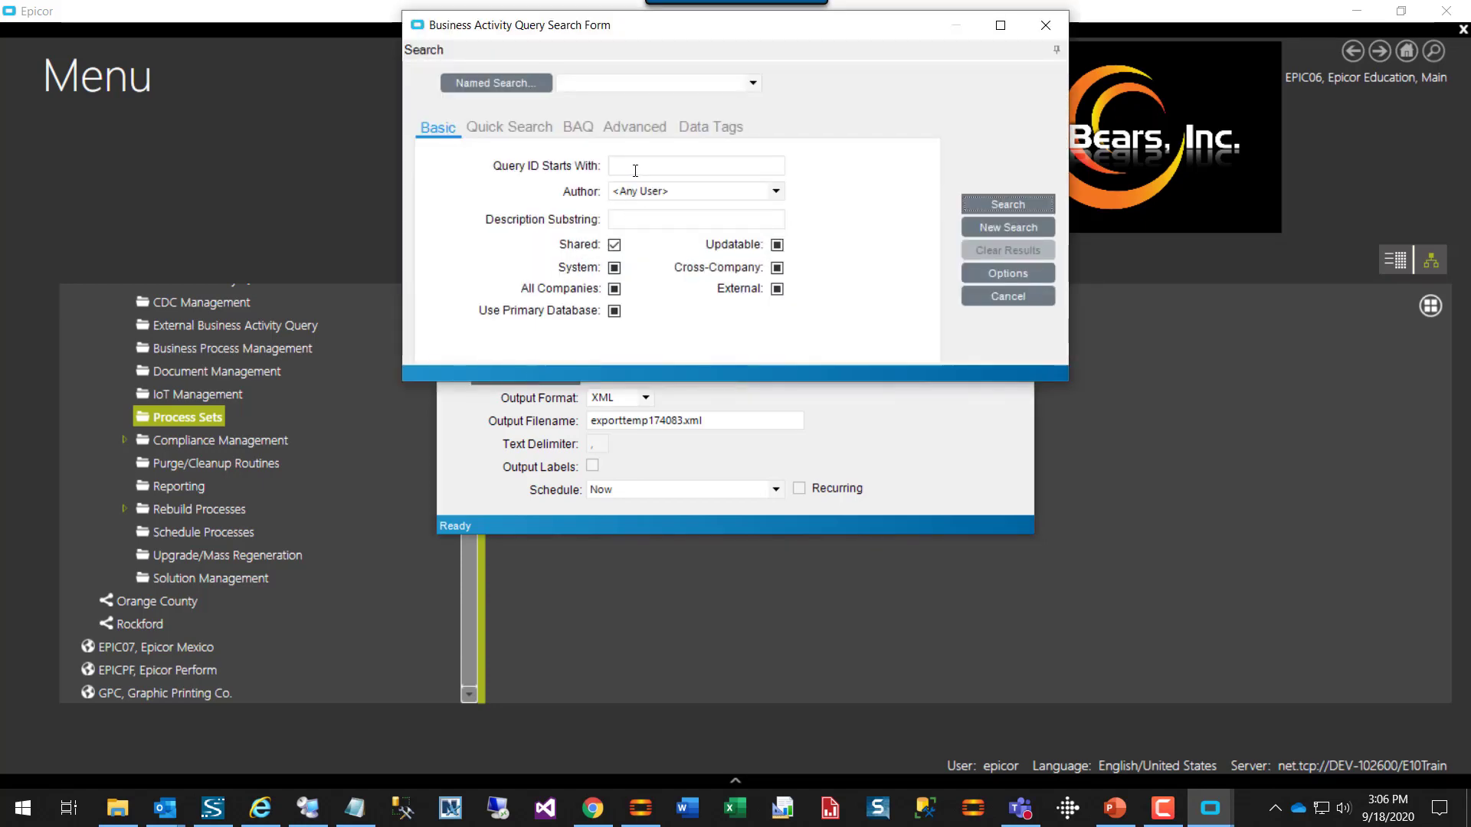
pyautogui.click(637, 167)
pyautogui.write('Zc')
pyautogui.click(979, 207)
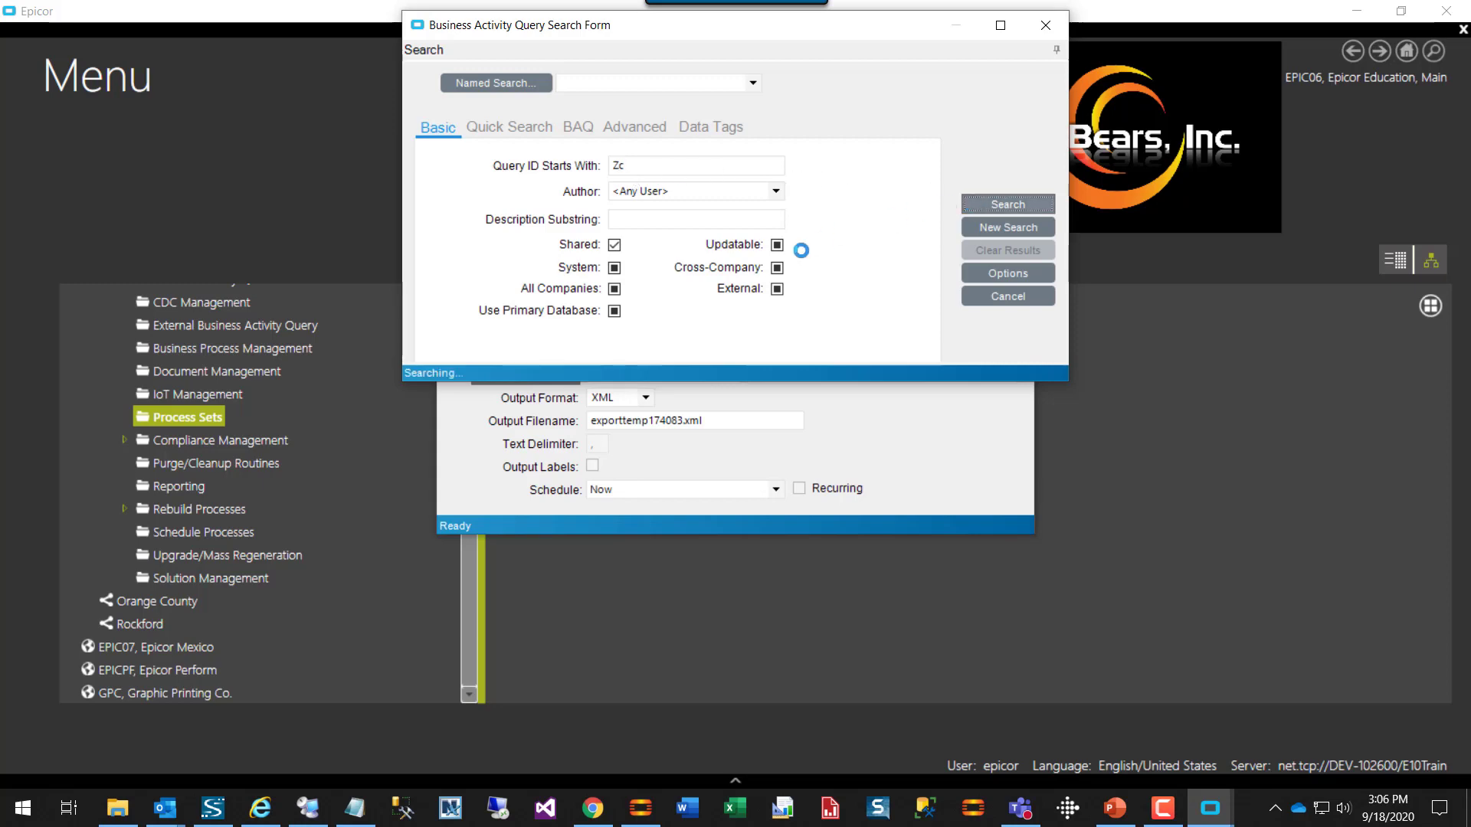
pyautogui.click(484, 686)
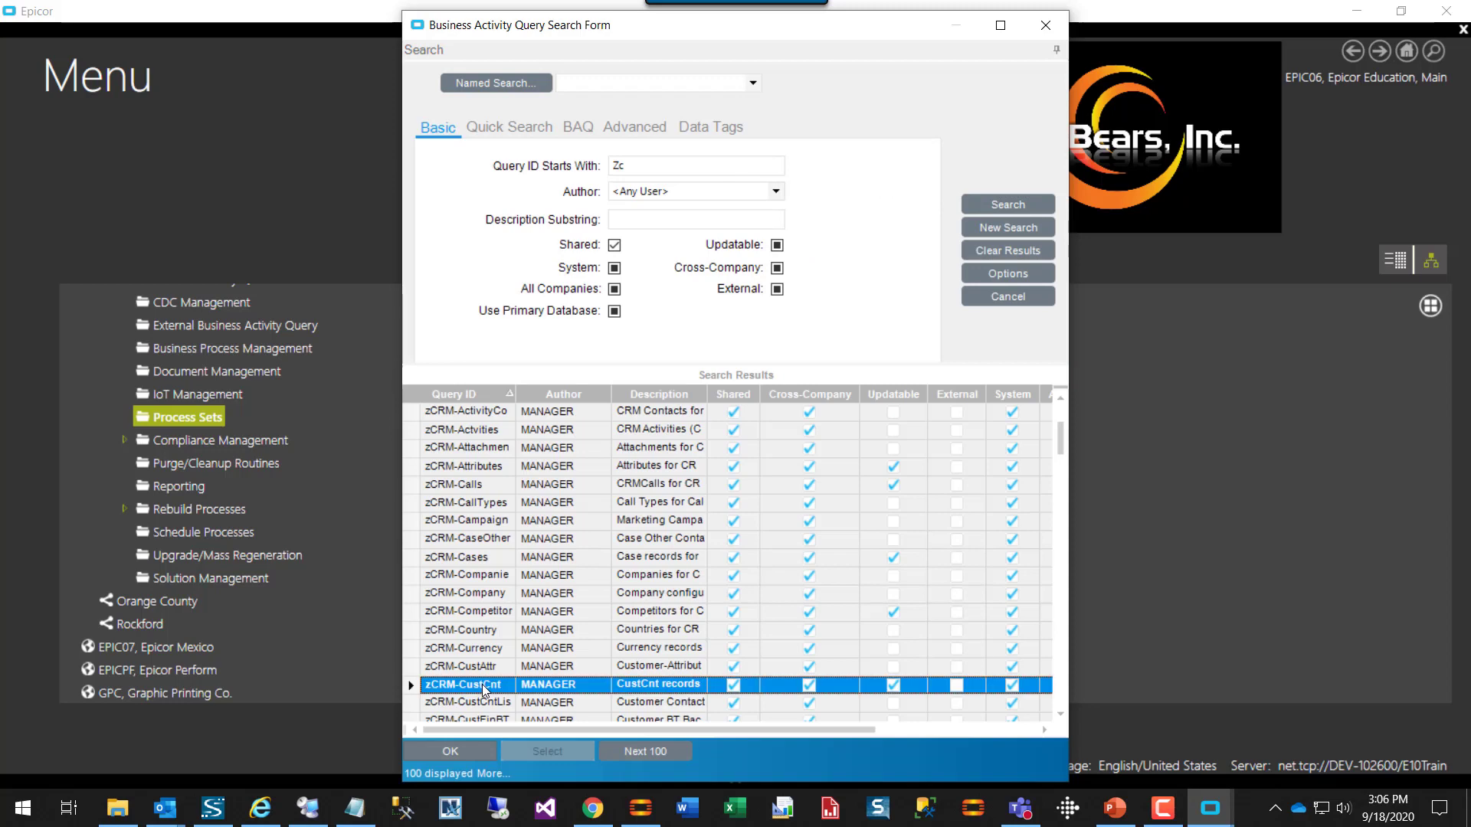
pyautogui.doubleClick(481, 684)
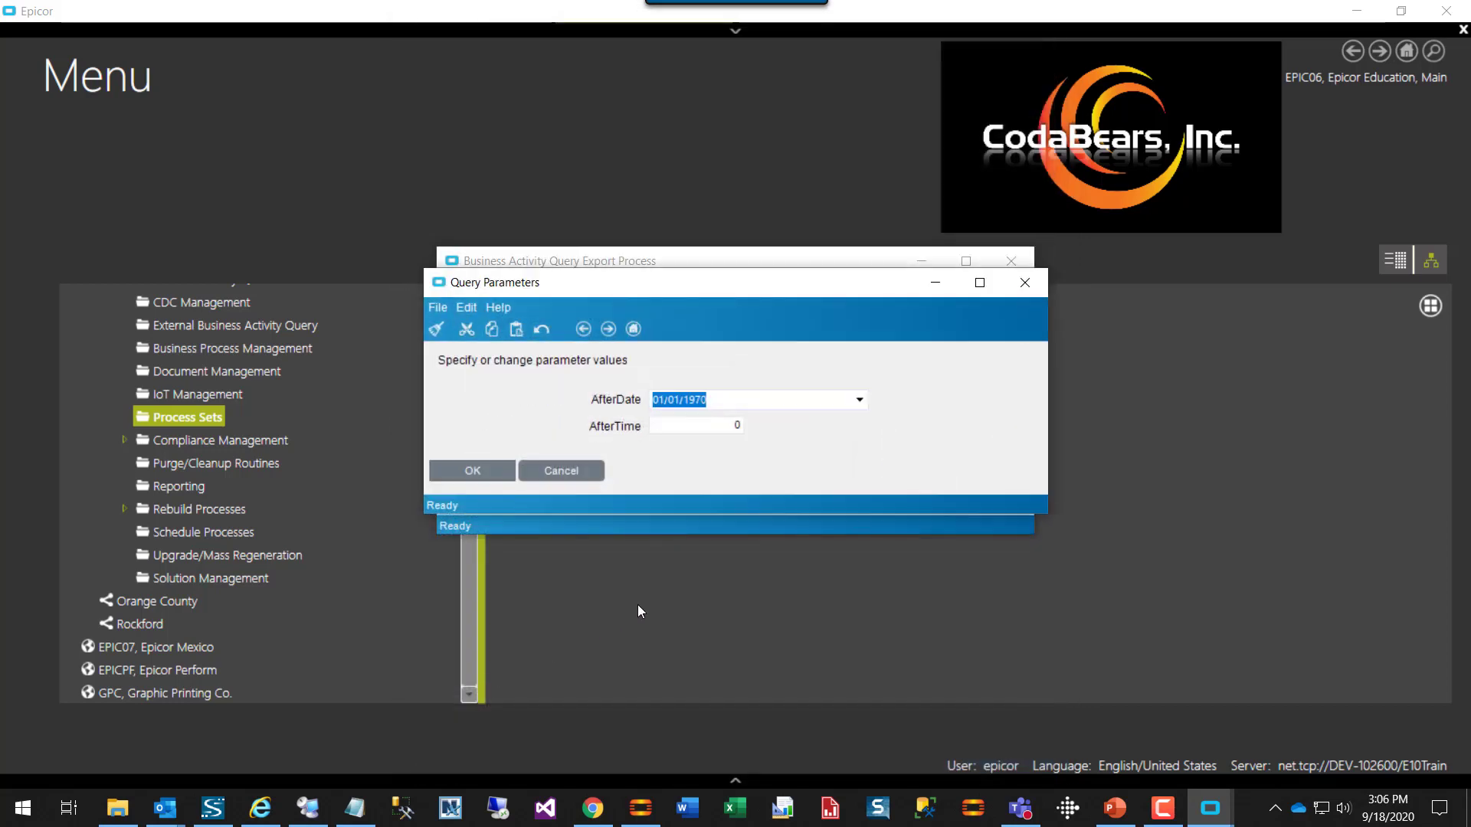
pyautogui.click(475, 471)
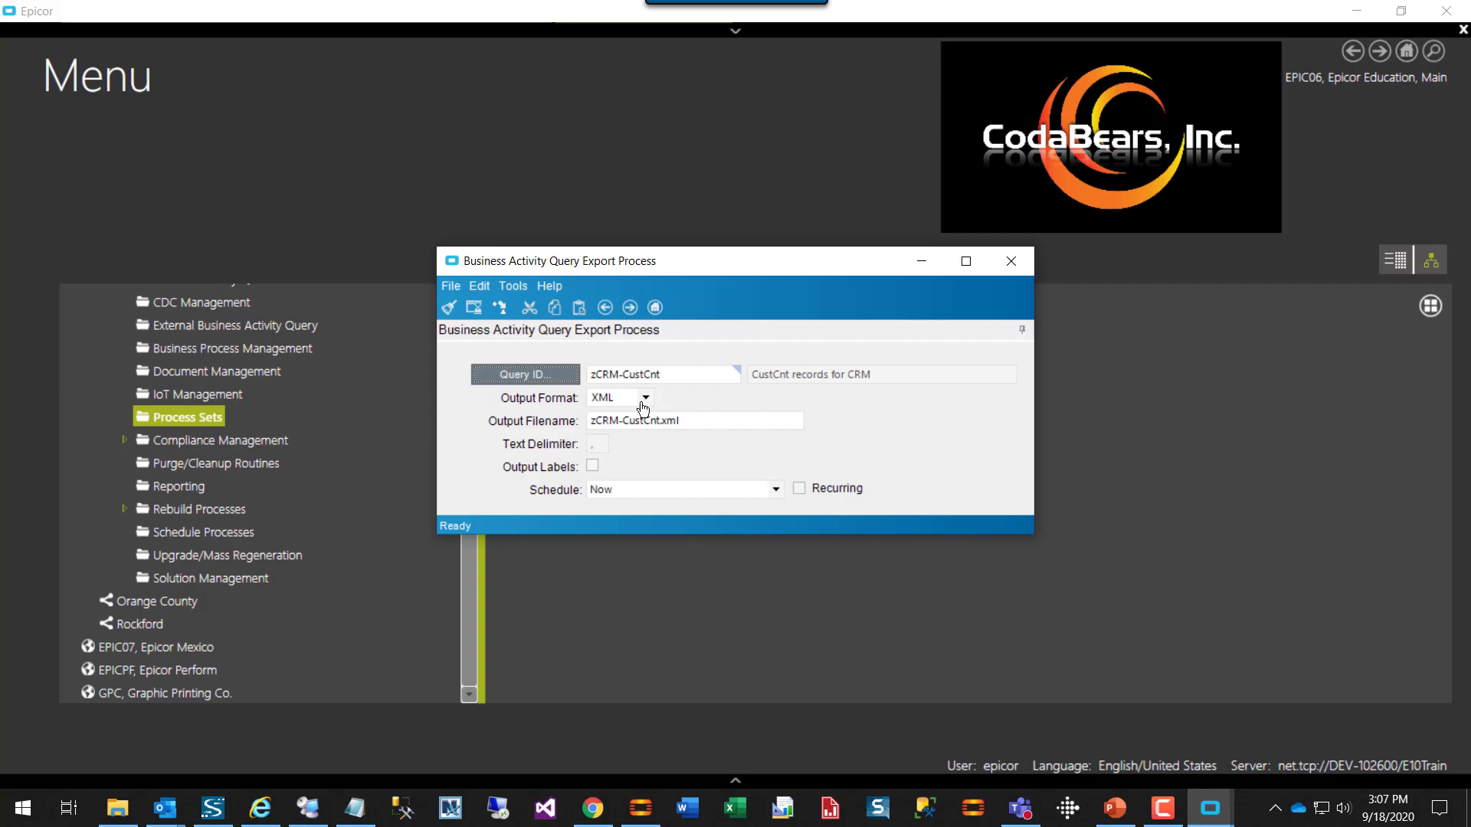
# Cancel saving the export to a process set and close the BAQ Export Process window.
pyautogui.click(473, 308)
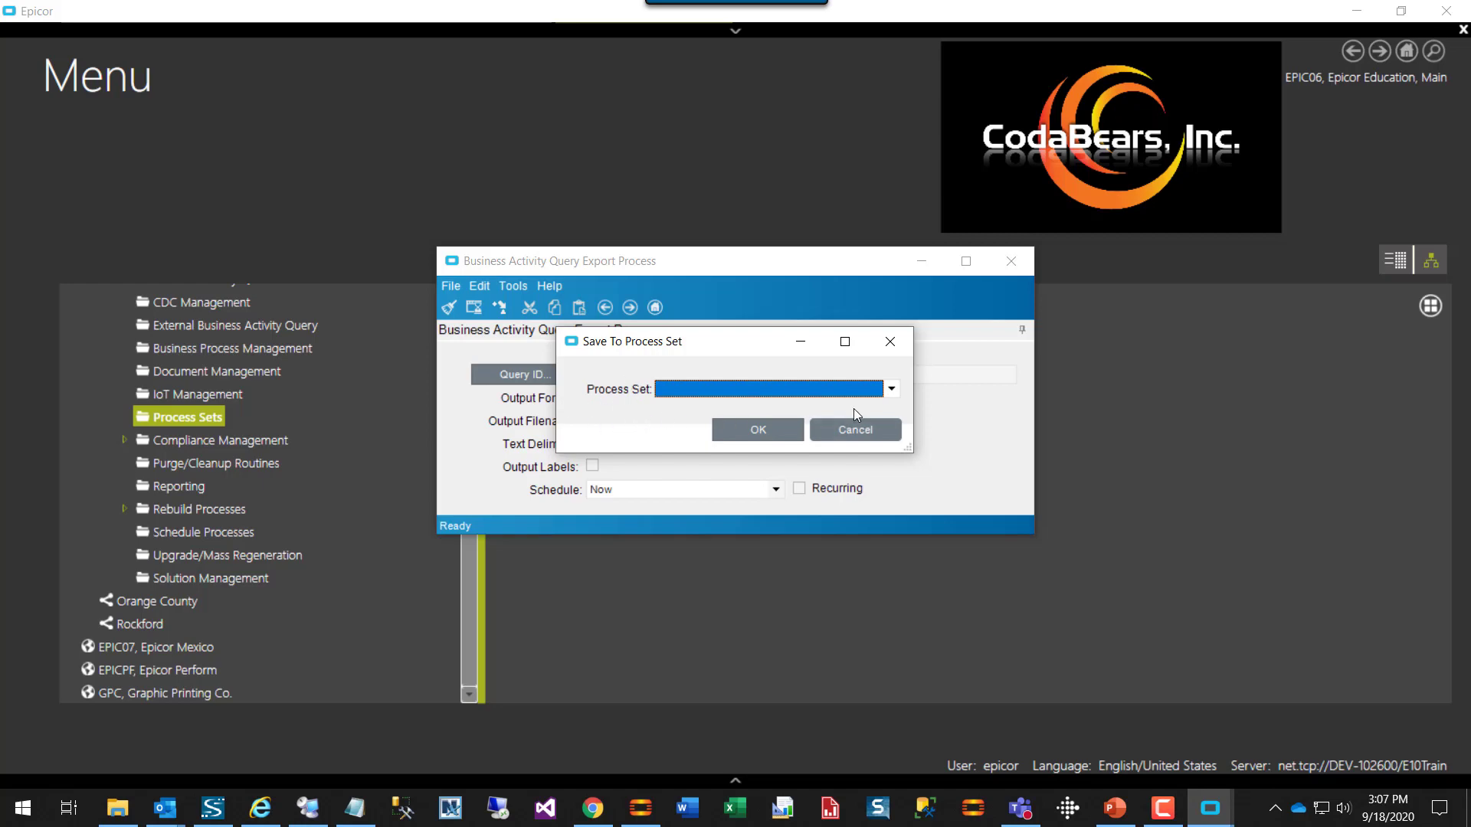
pyautogui.click(890, 389)
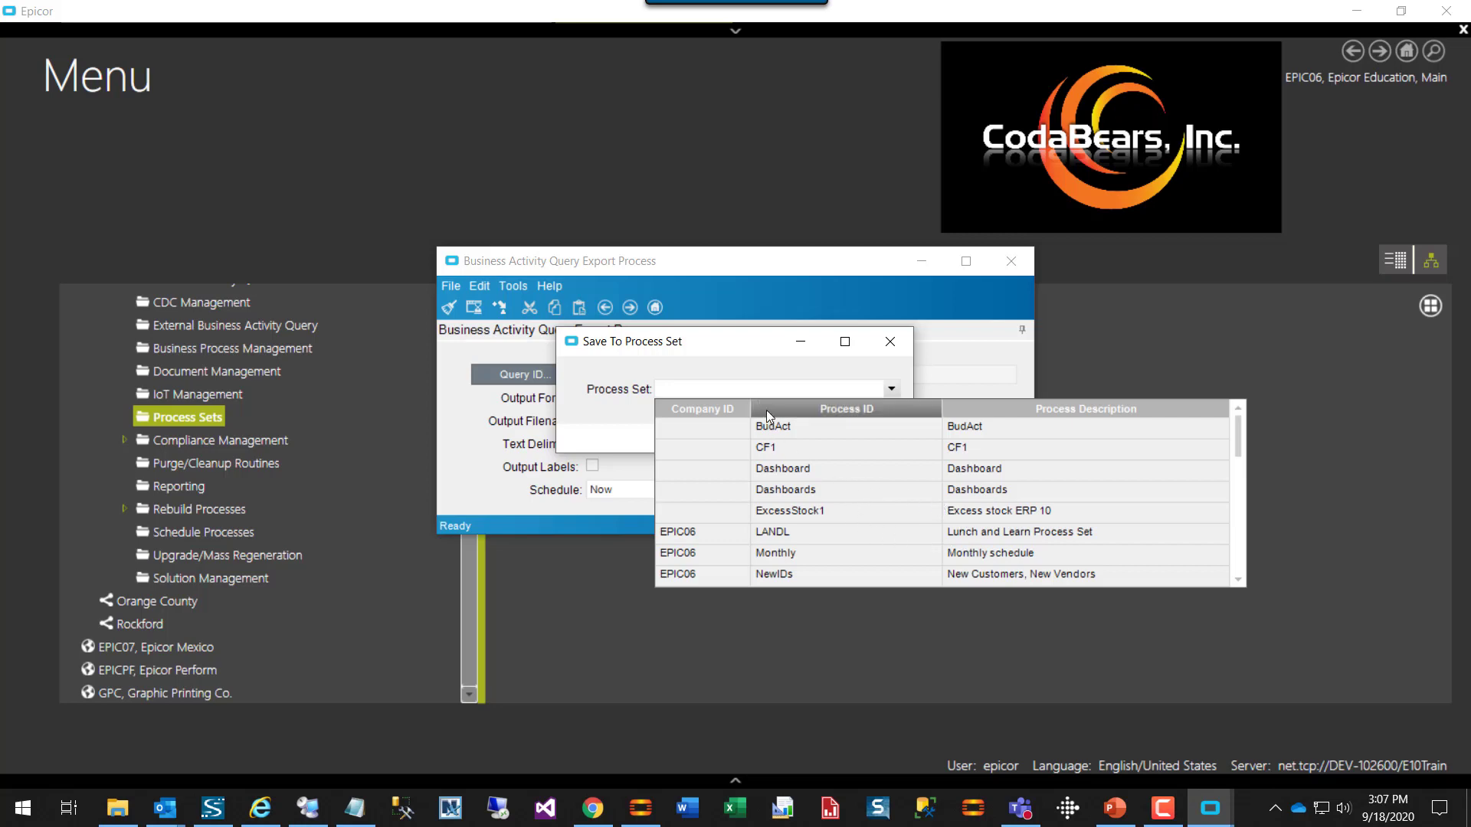
pyautogui.click(759, 389)
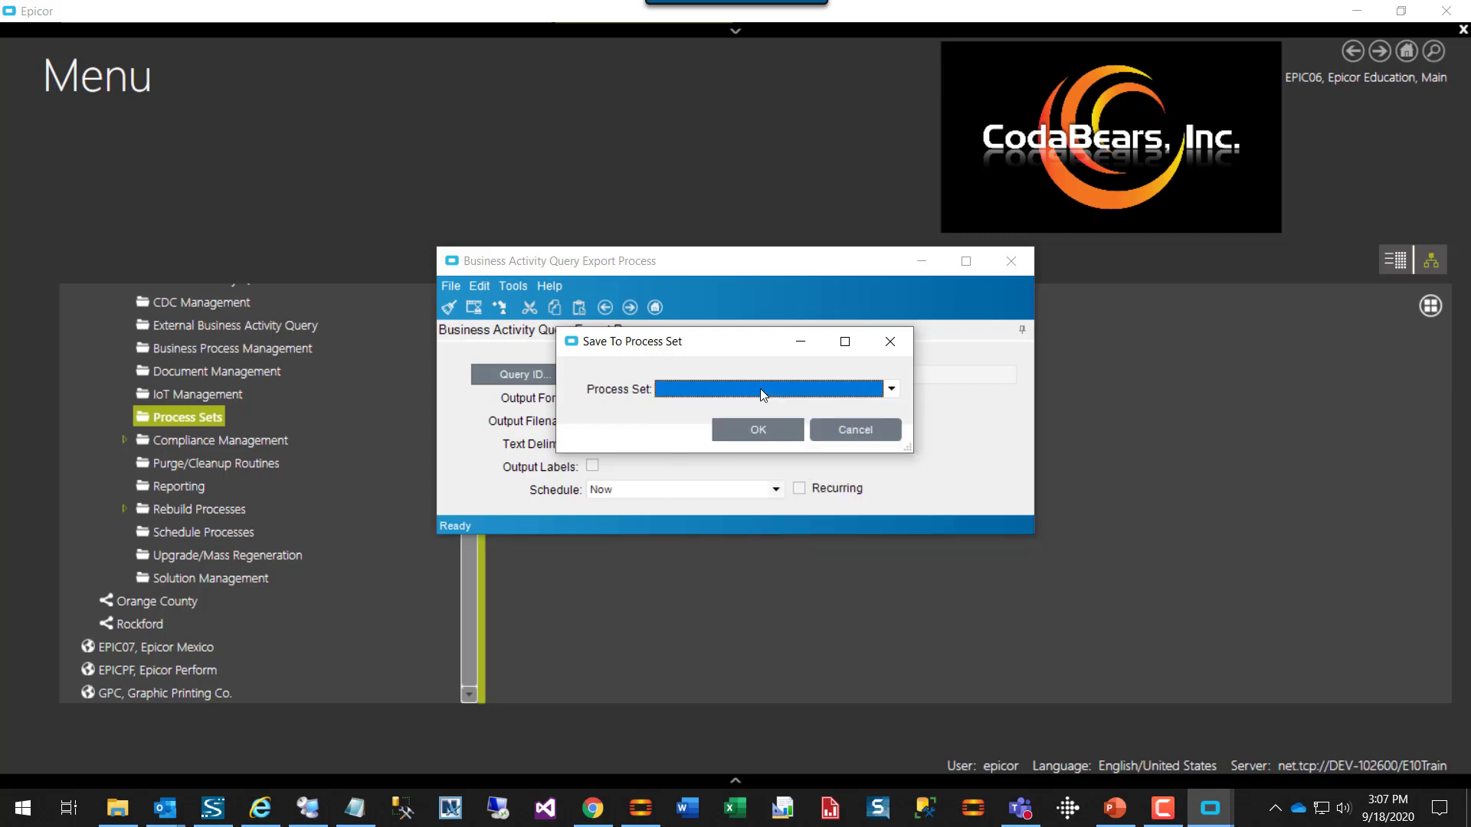
pyautogui.click(850, 435)
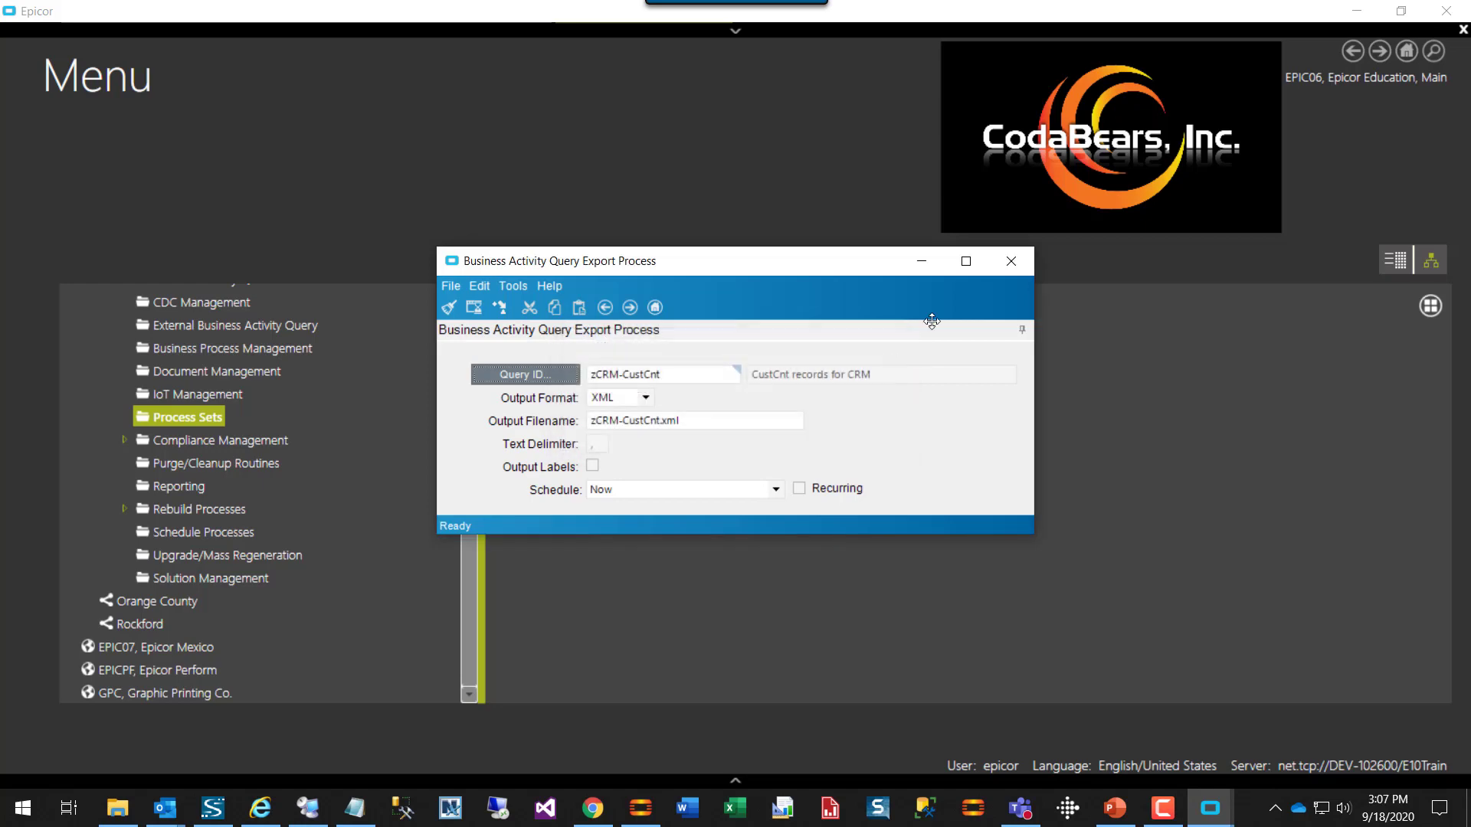
pyautogui.click(1012, 262)
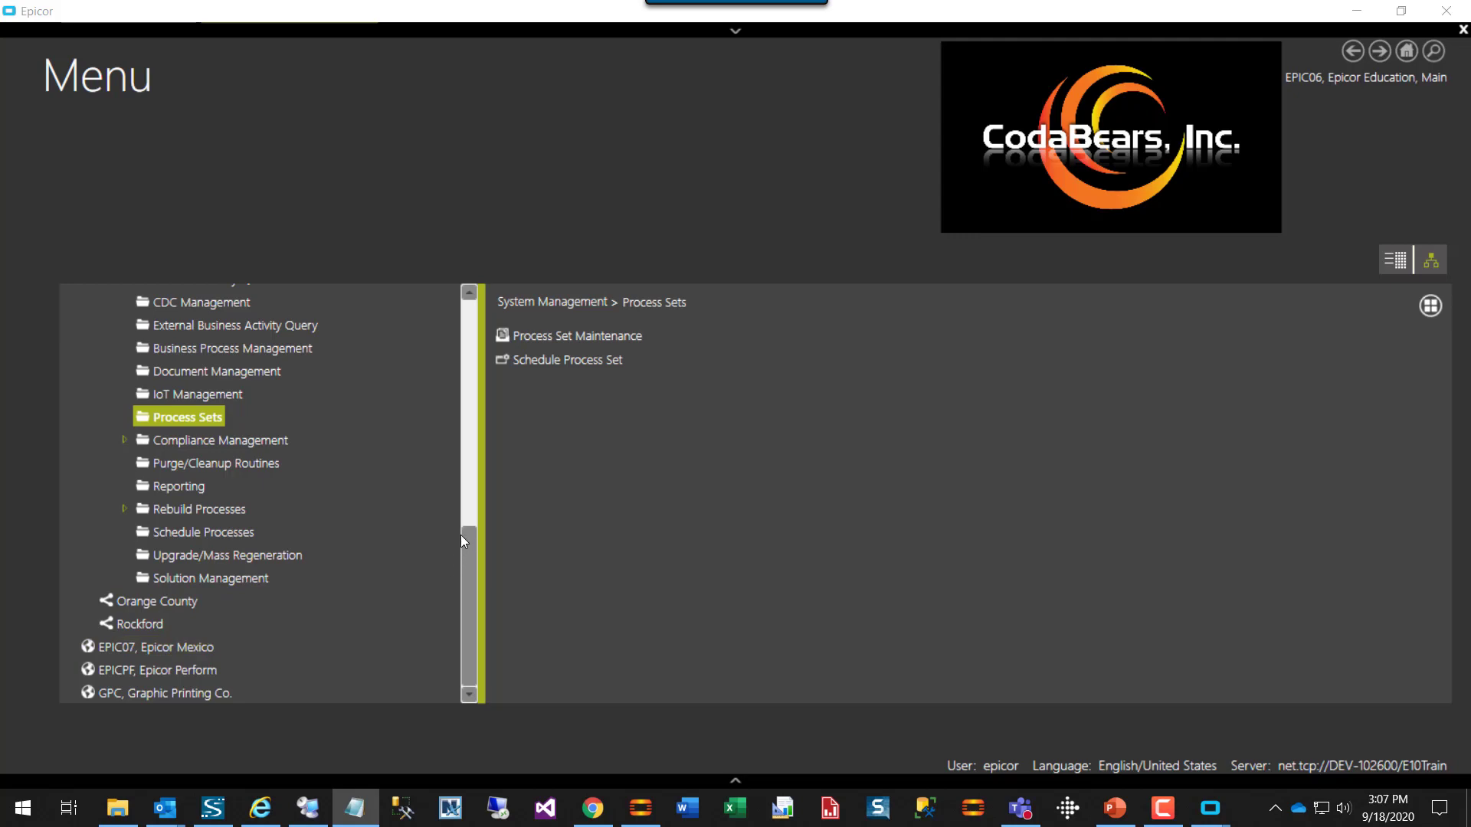
# Launch BAQ Export Process from System Management > Business Activity Queries.
pyautogui.moveTo(467, 548); pyautogui.dragTo(472, 503)
pyautogui.click(230, 402)
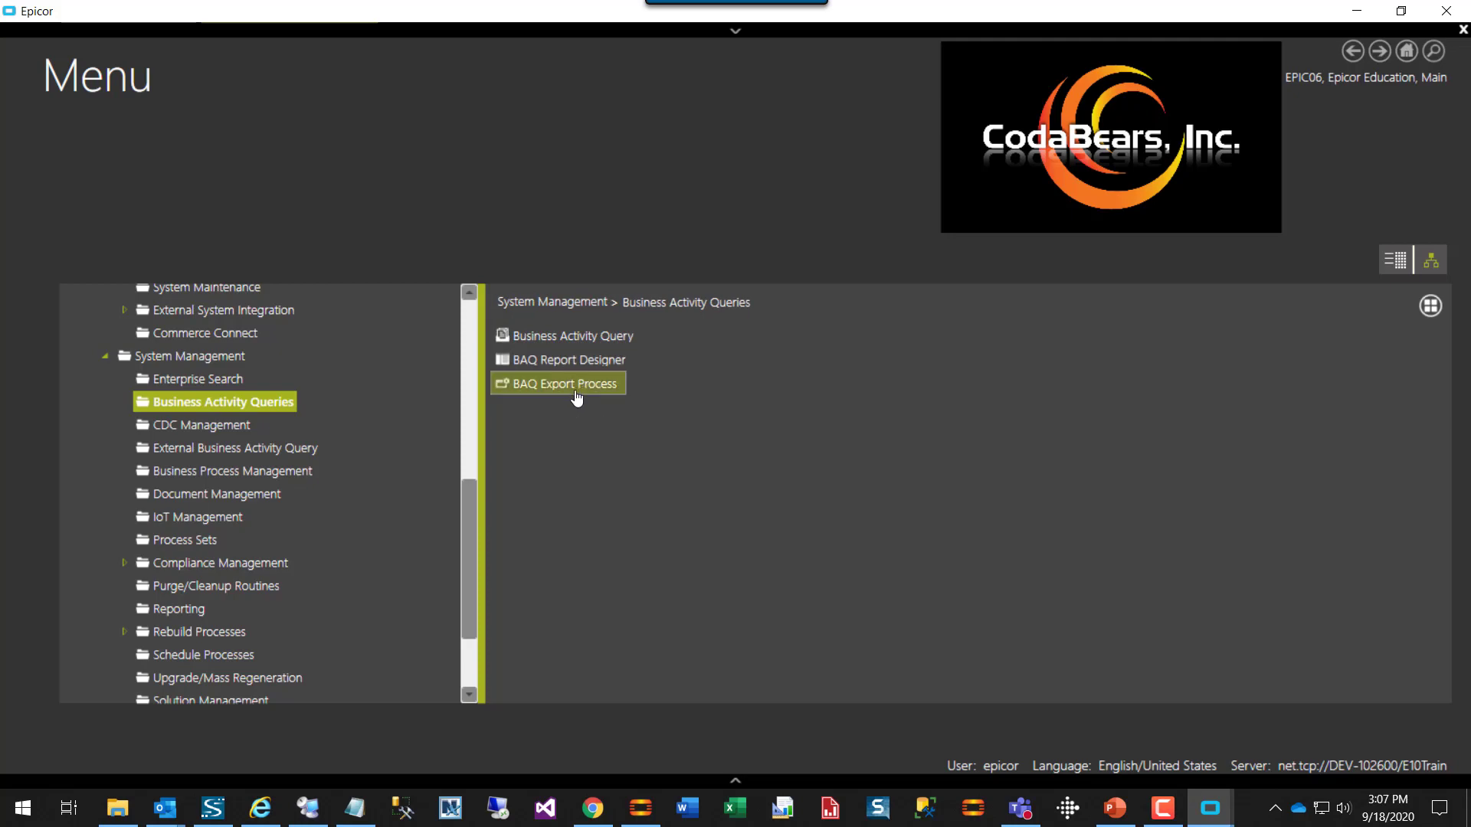
pyautogui.click(576, 392)
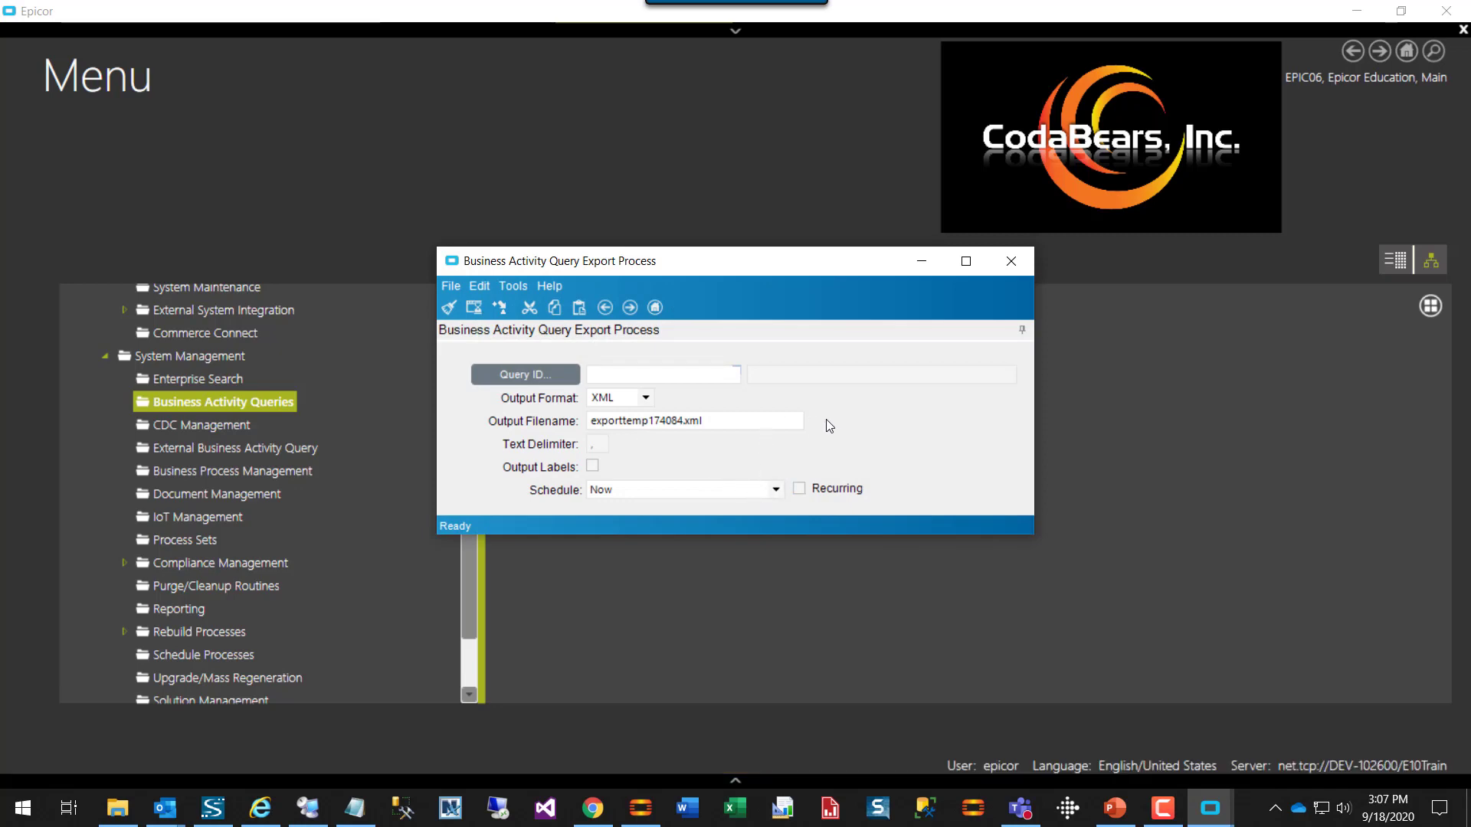
# Choose query zCRM-CustCnt from a zc search and accept the default parameters.
pyautogui.click(559, 374)
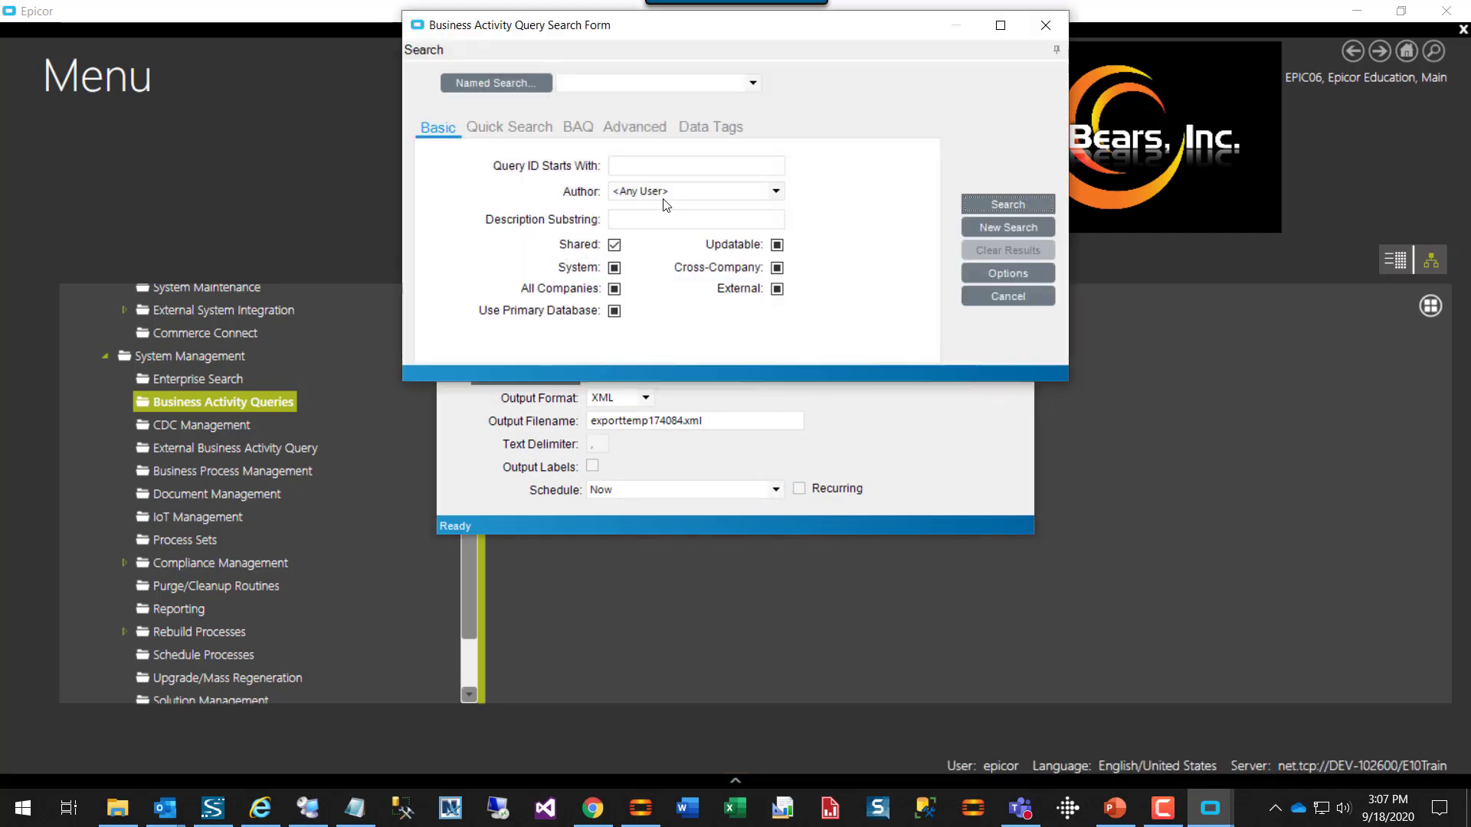
pyautogui.write('zc')
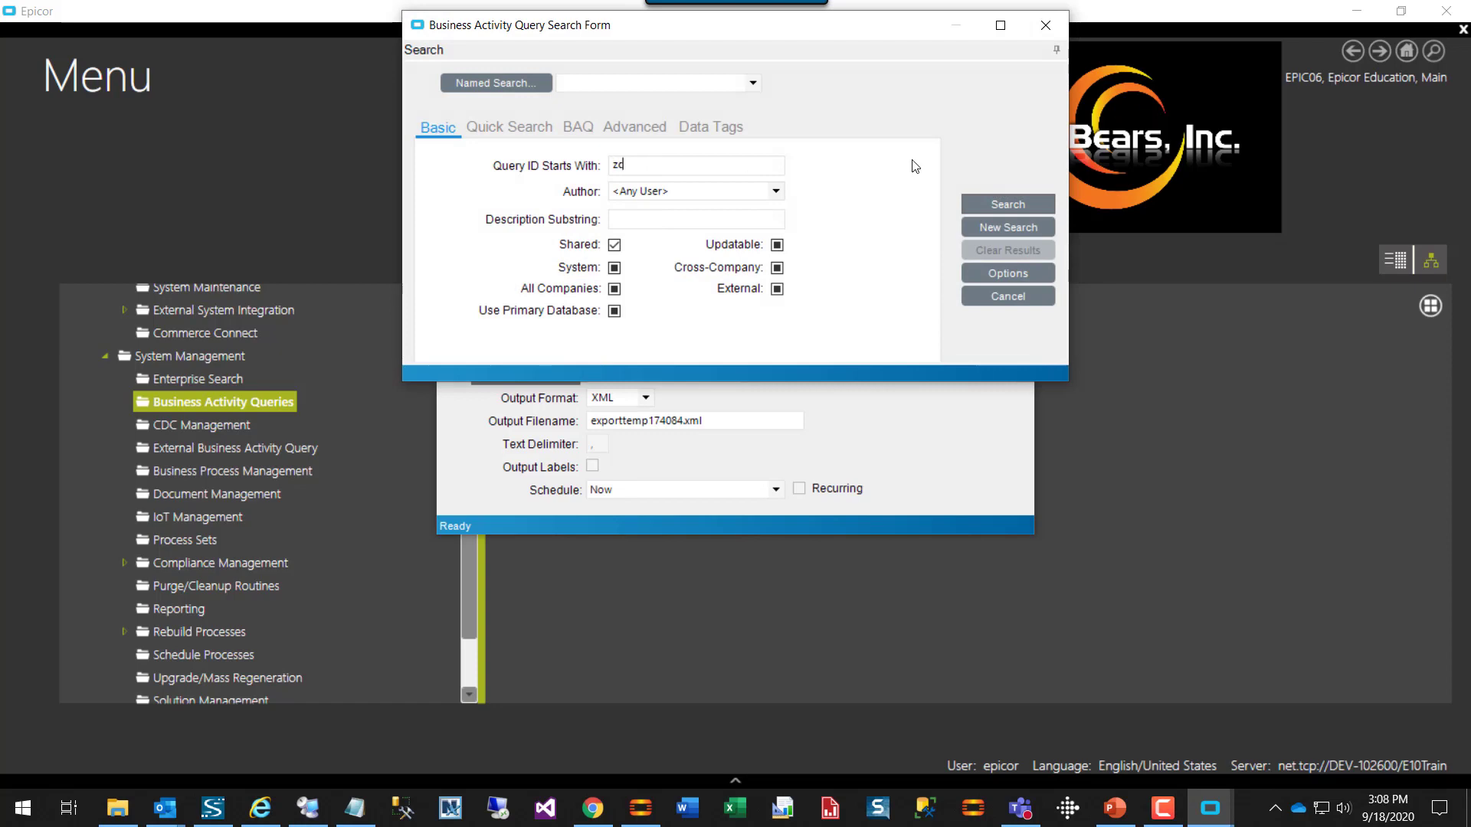
pyautogui.click(988, 204)
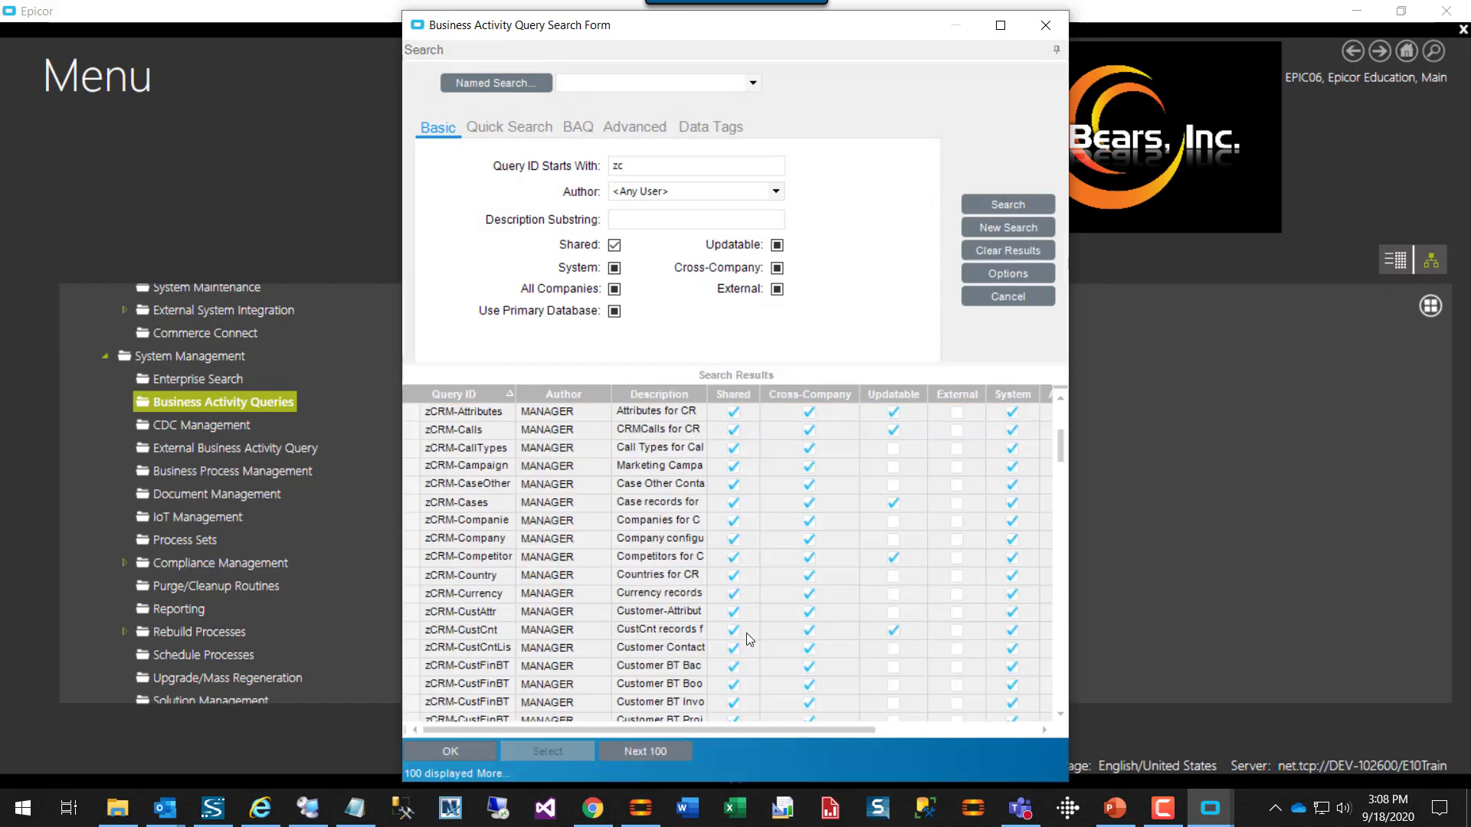
pyautogui.click(560, 633)
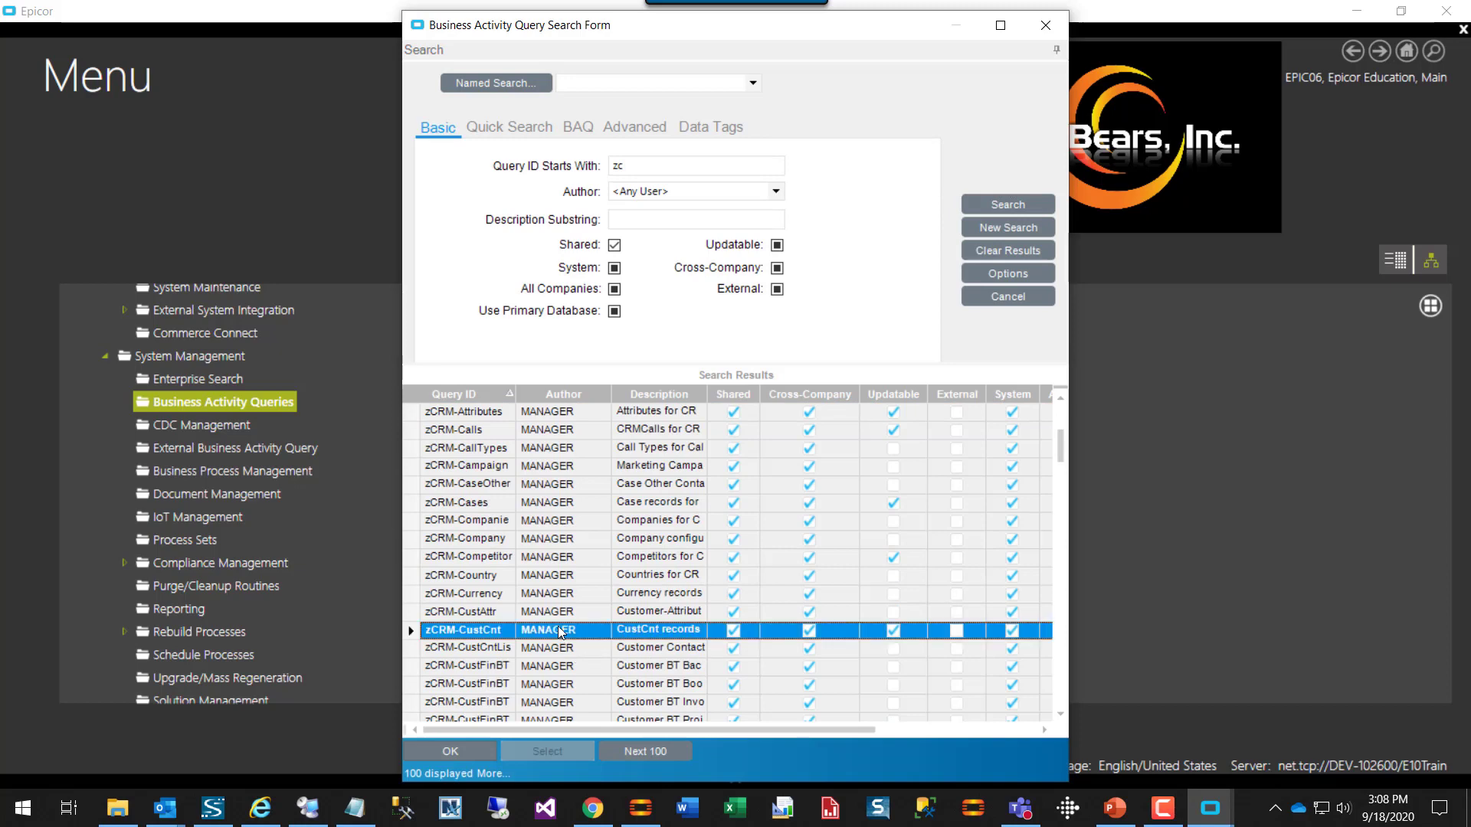
pyautogui.doubleClick(557, 629)
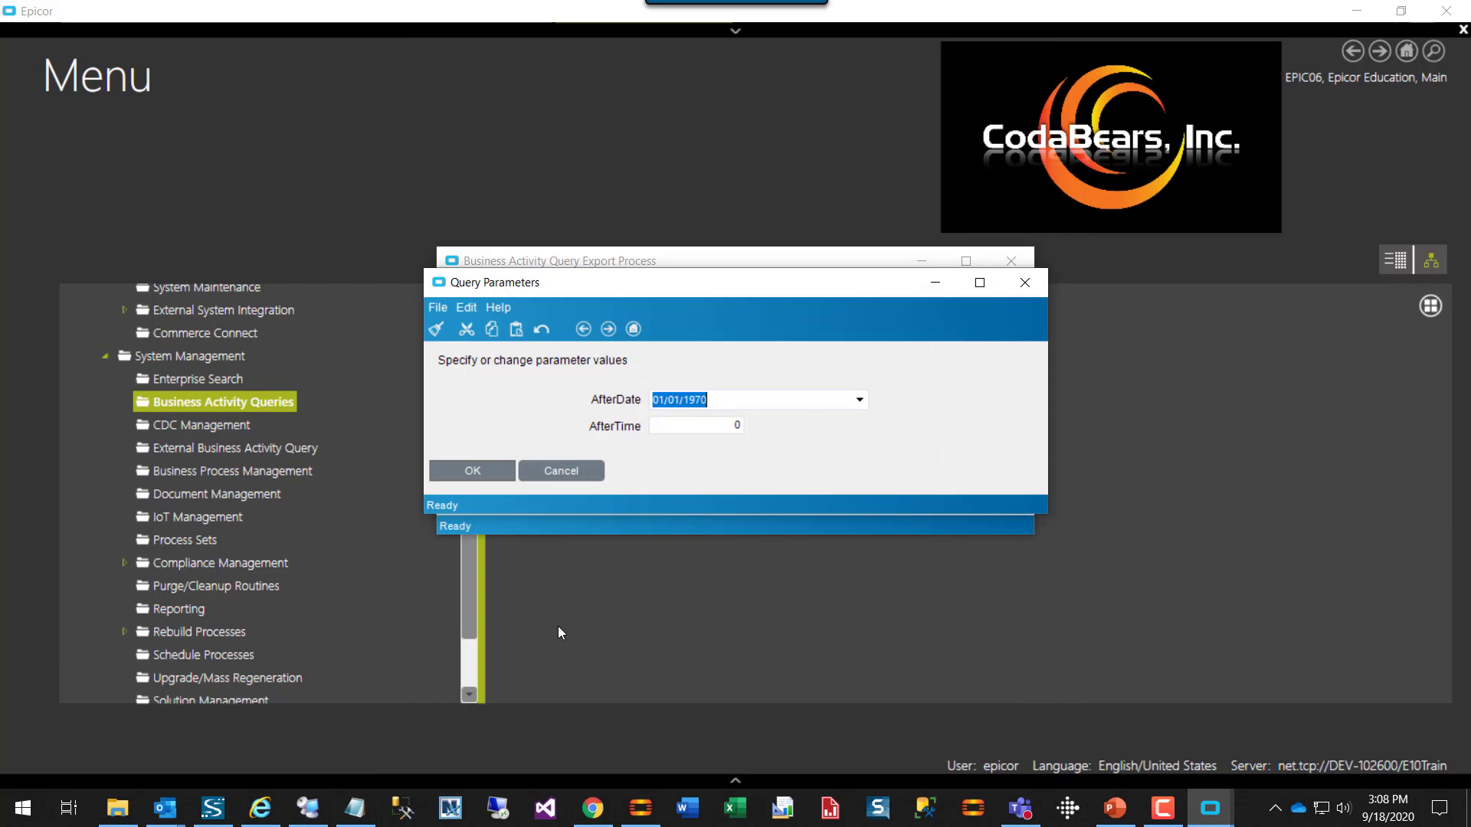
pyautogui.click(470, 472)
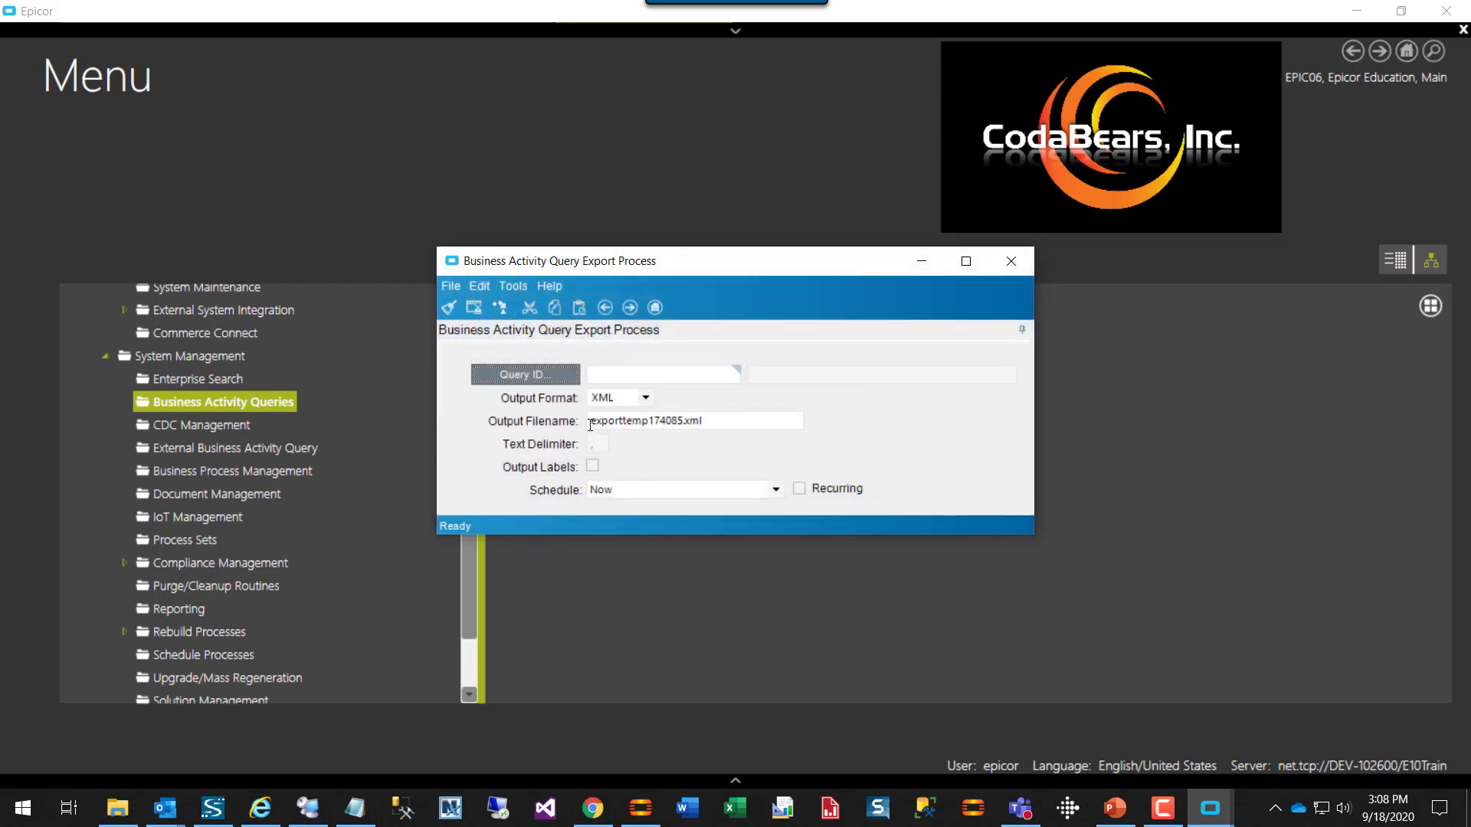
# Load query zARInvLn01 from a search for IDs starting with z, after 'Z' wasn't found.
pyautogui.click(613, 376)
pyautogui.write('Z')
pyautogui.press('Tab')
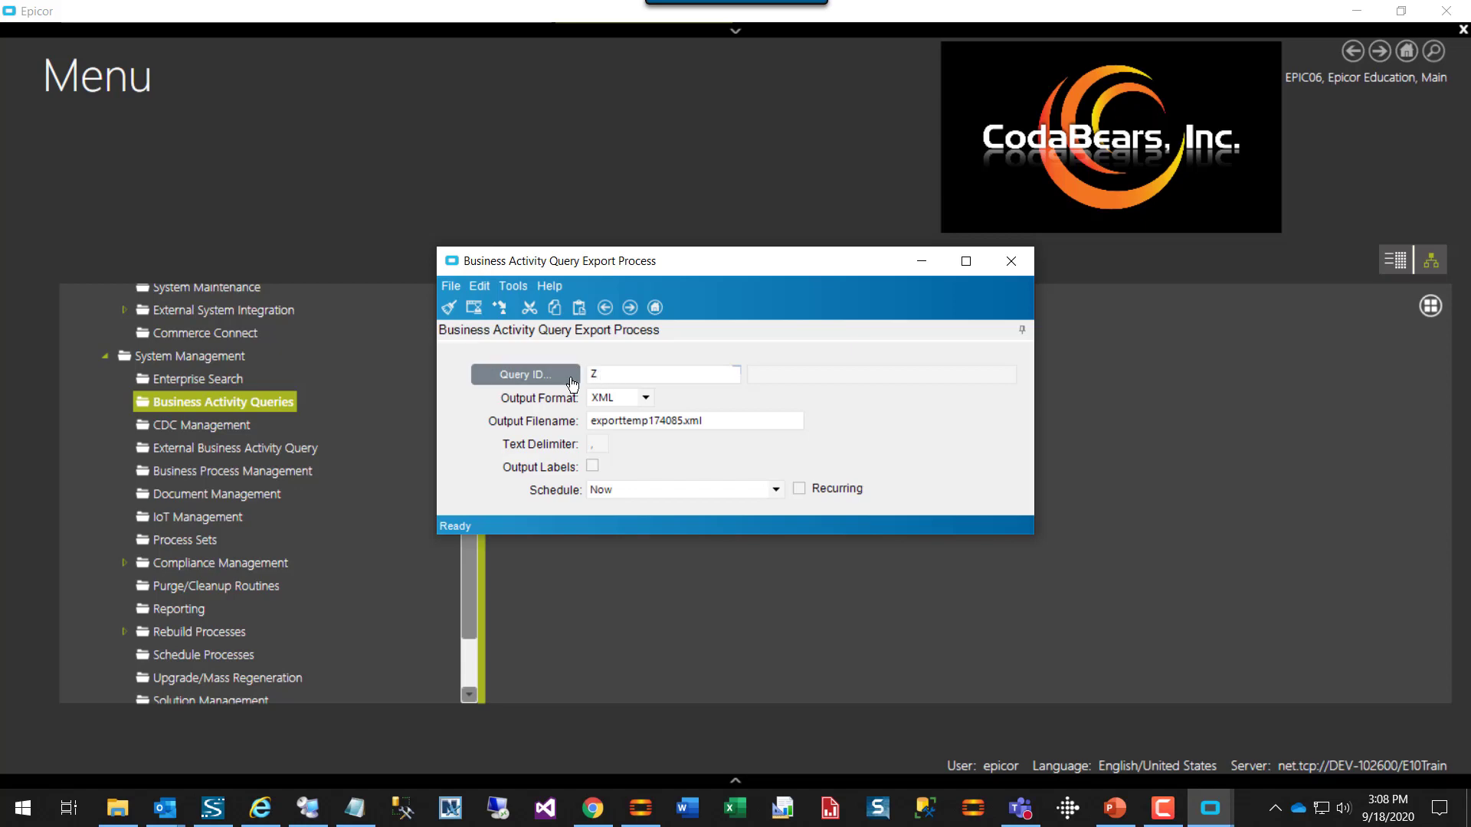
pyautogui.click(734, 457)
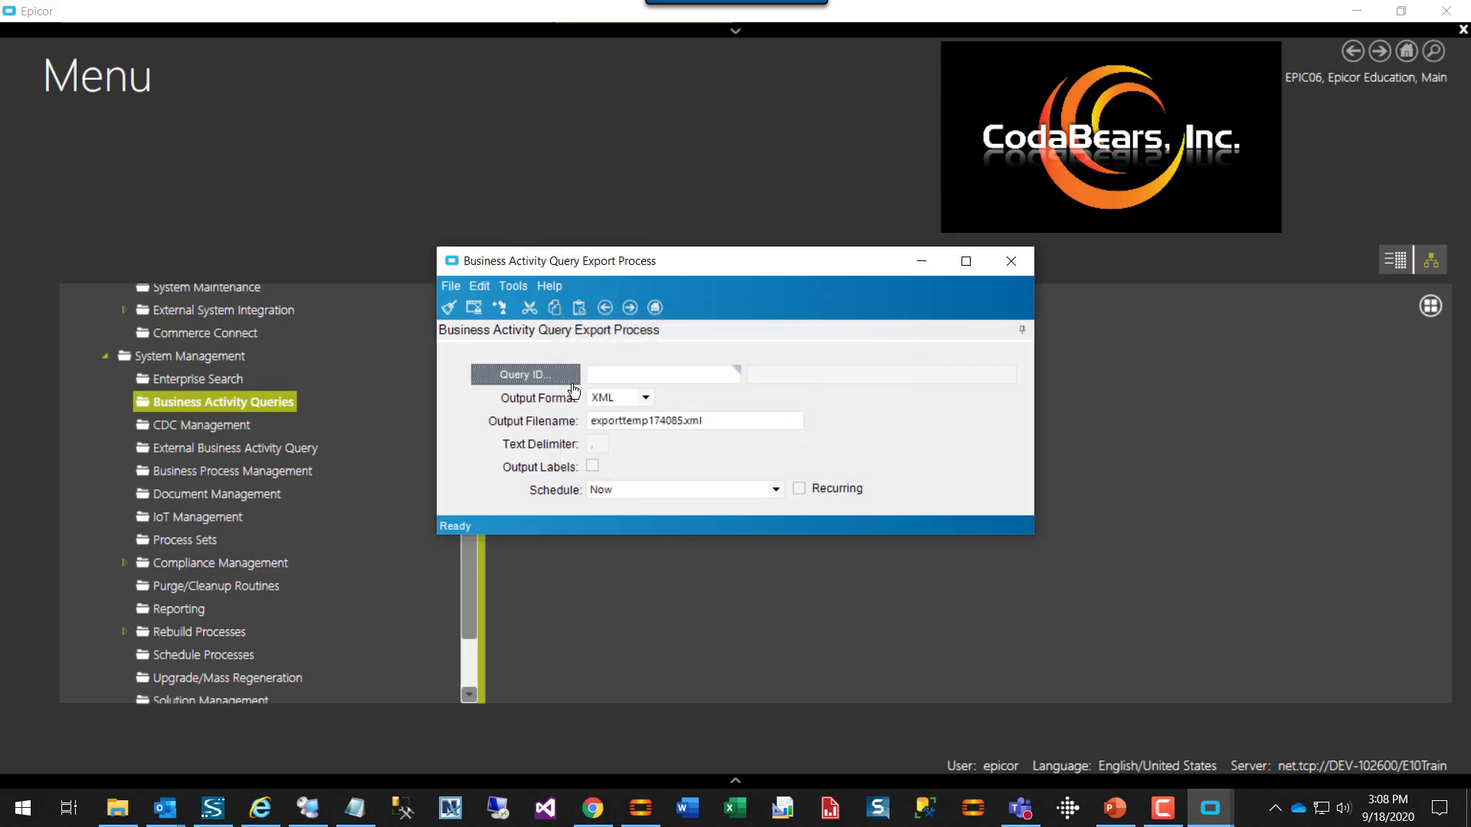
pyautogui.click(525, 374)
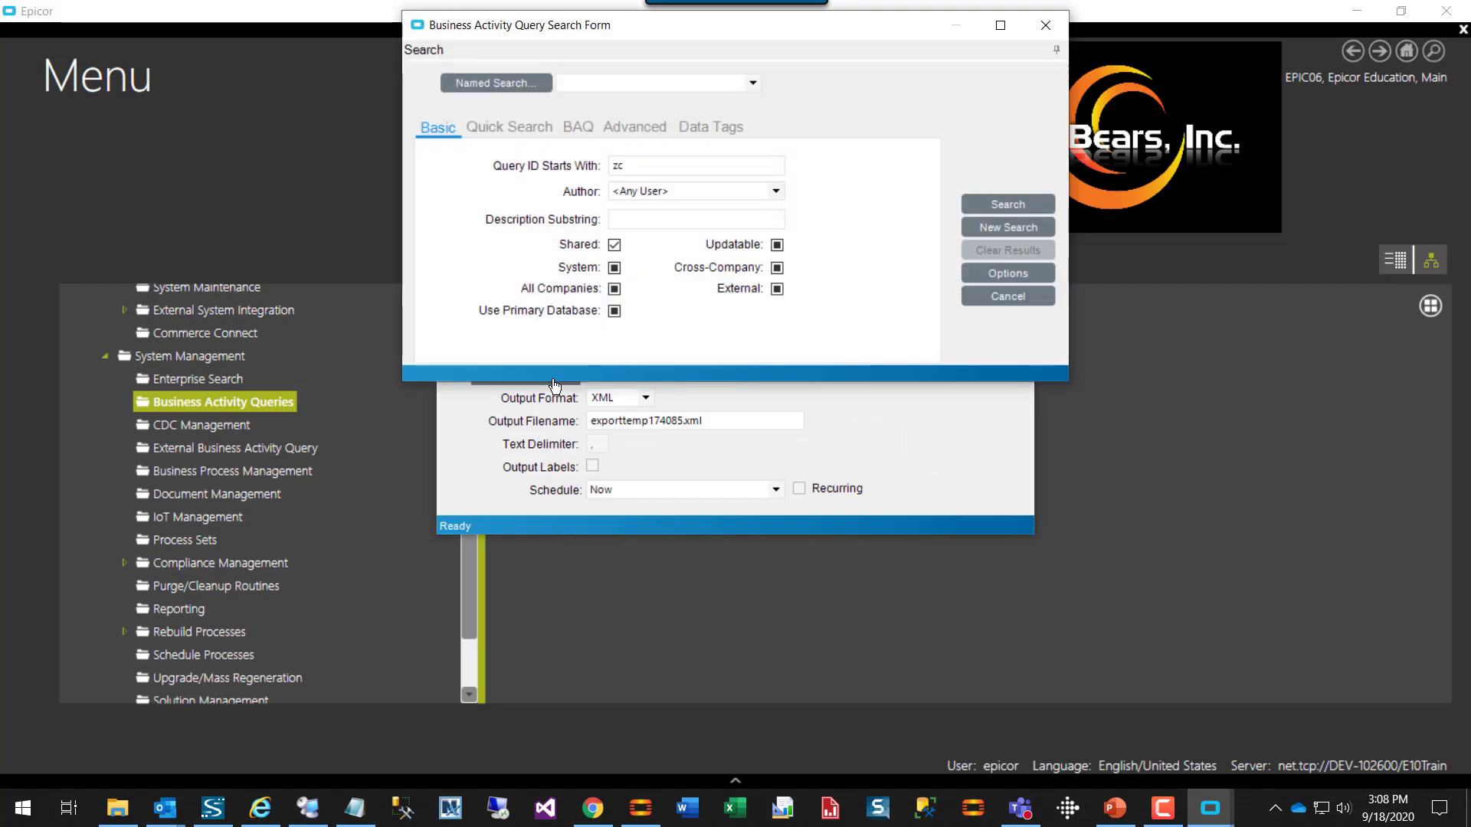
pyautogui.write('zc')
pyautogui.press('BackSpace')
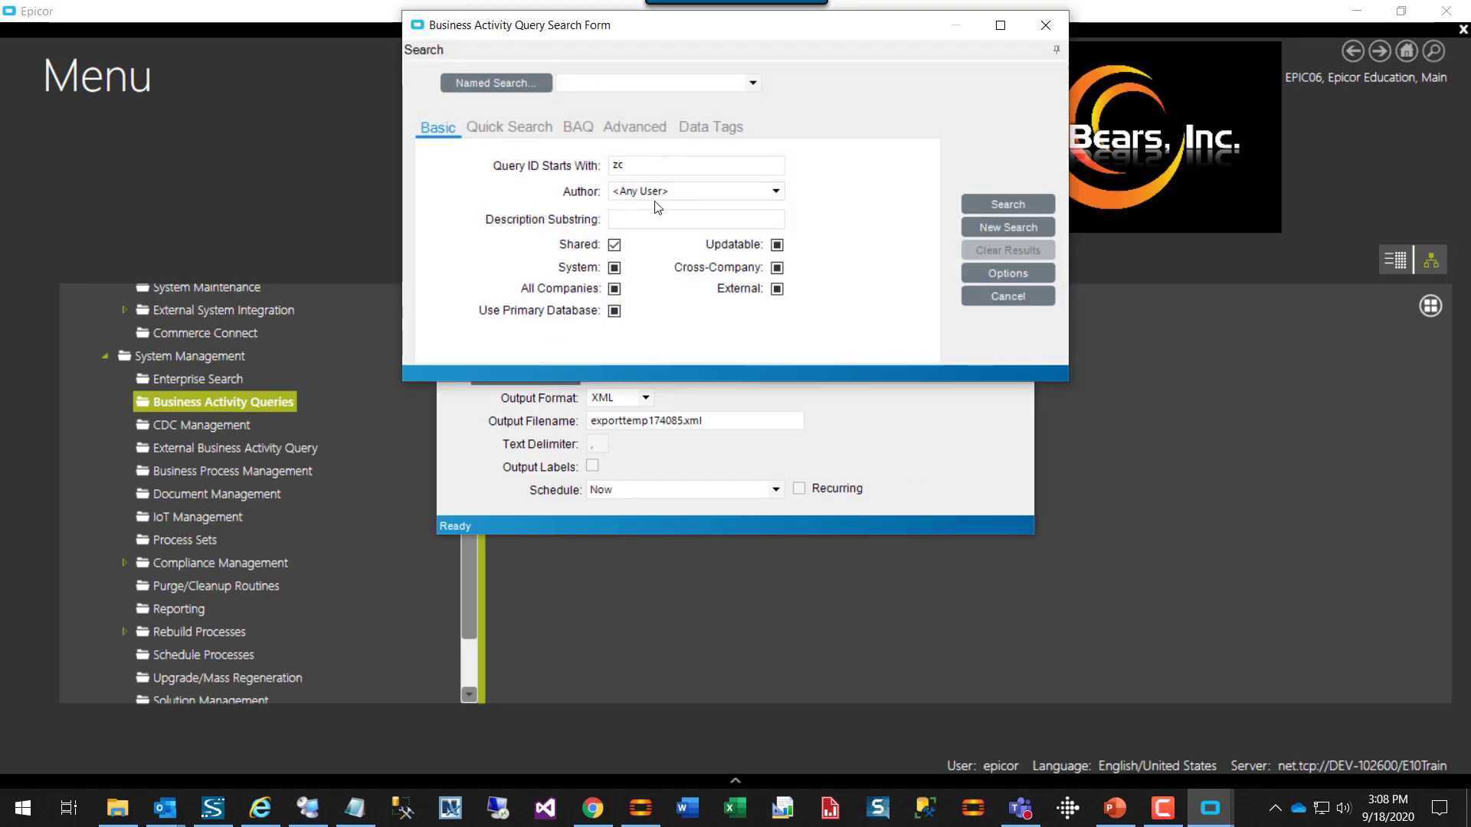
pyautogui.click(999, 209)
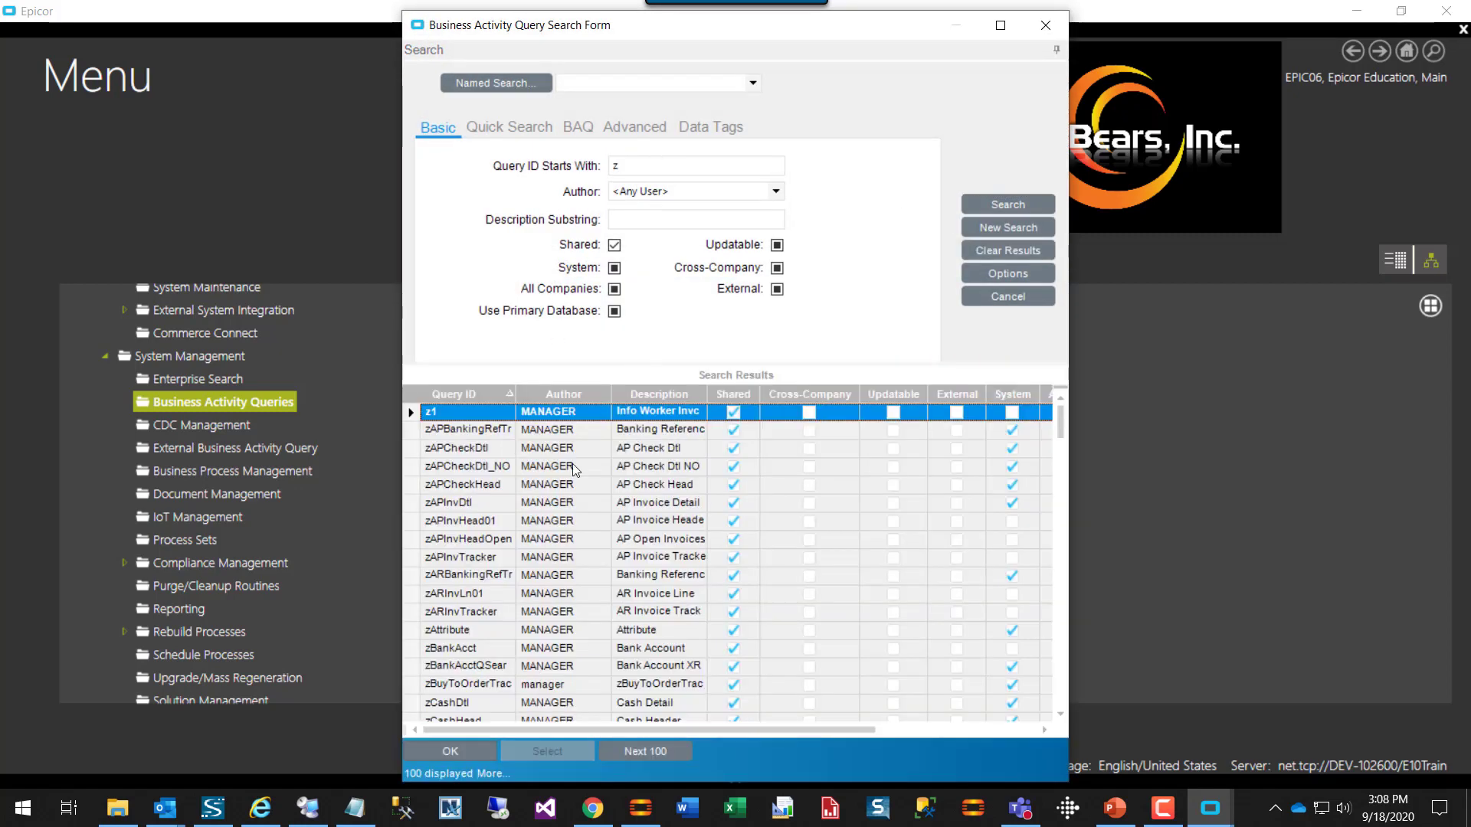
pyautogui.click(458, 598)
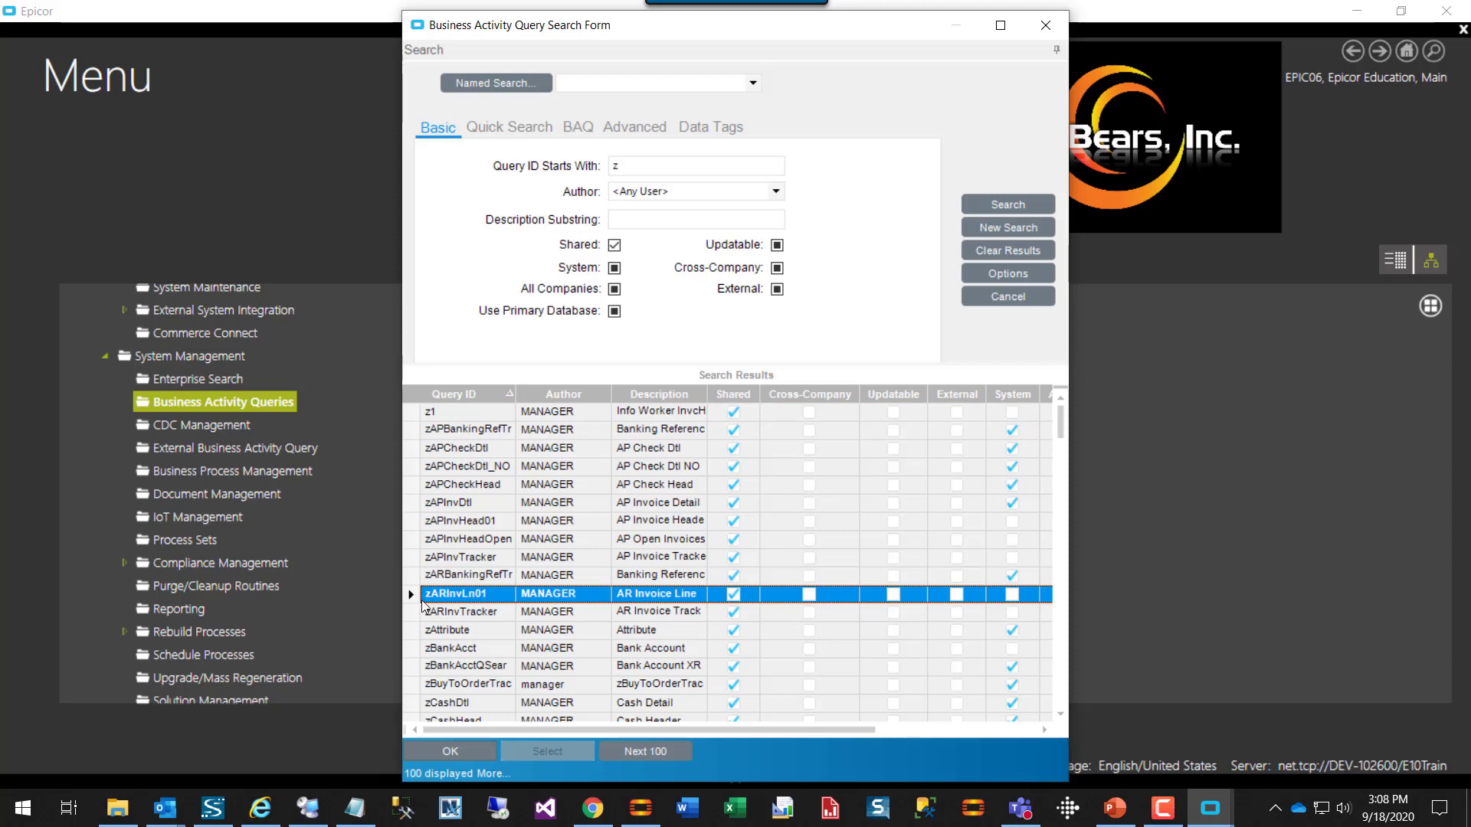
pyautogui.doubleClick(419, 596)
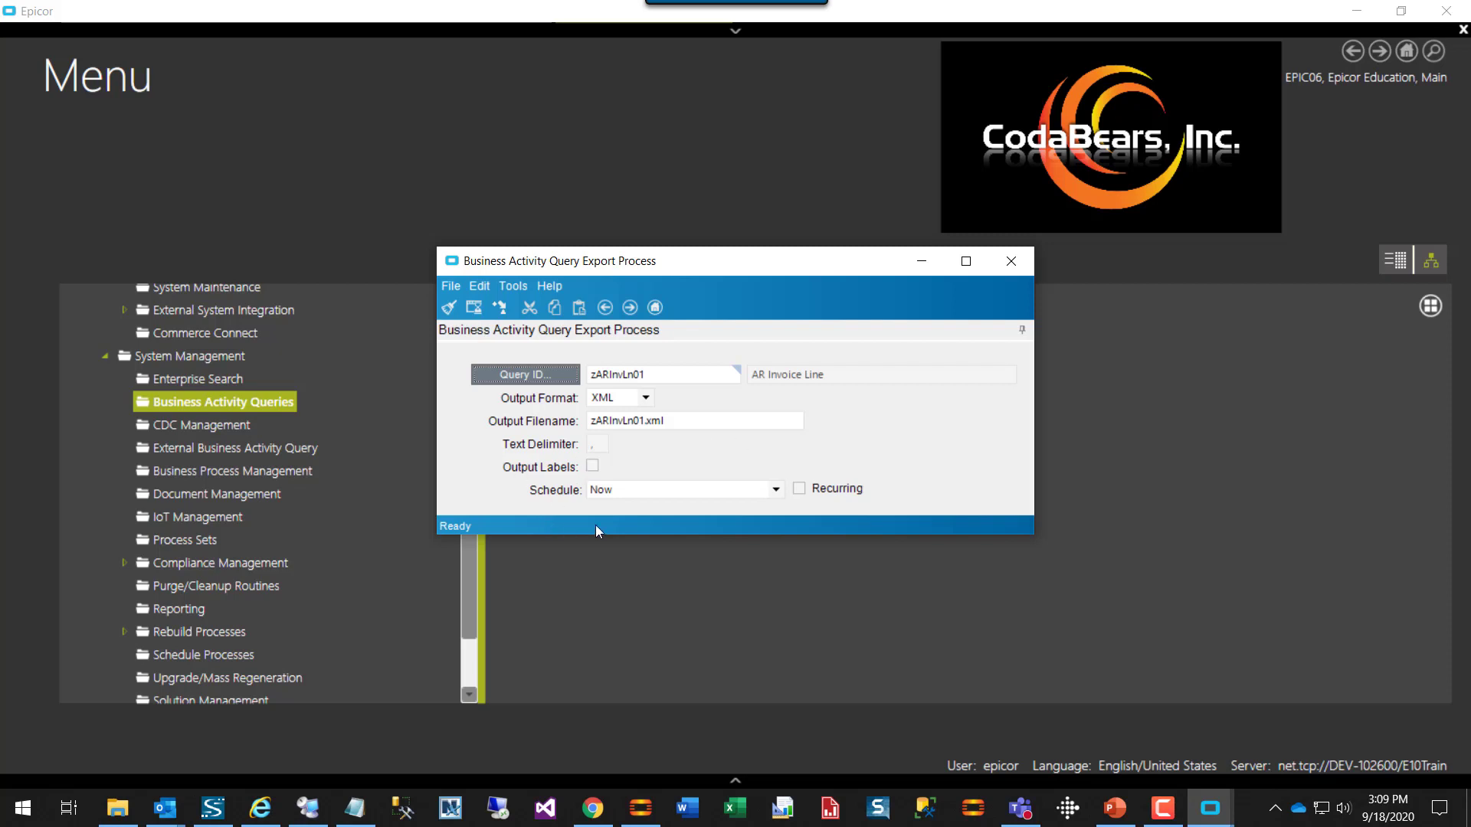
# Add the zARInvLn01 export as a task in Karen's Process Set.
pyautogui.click(472, 309)
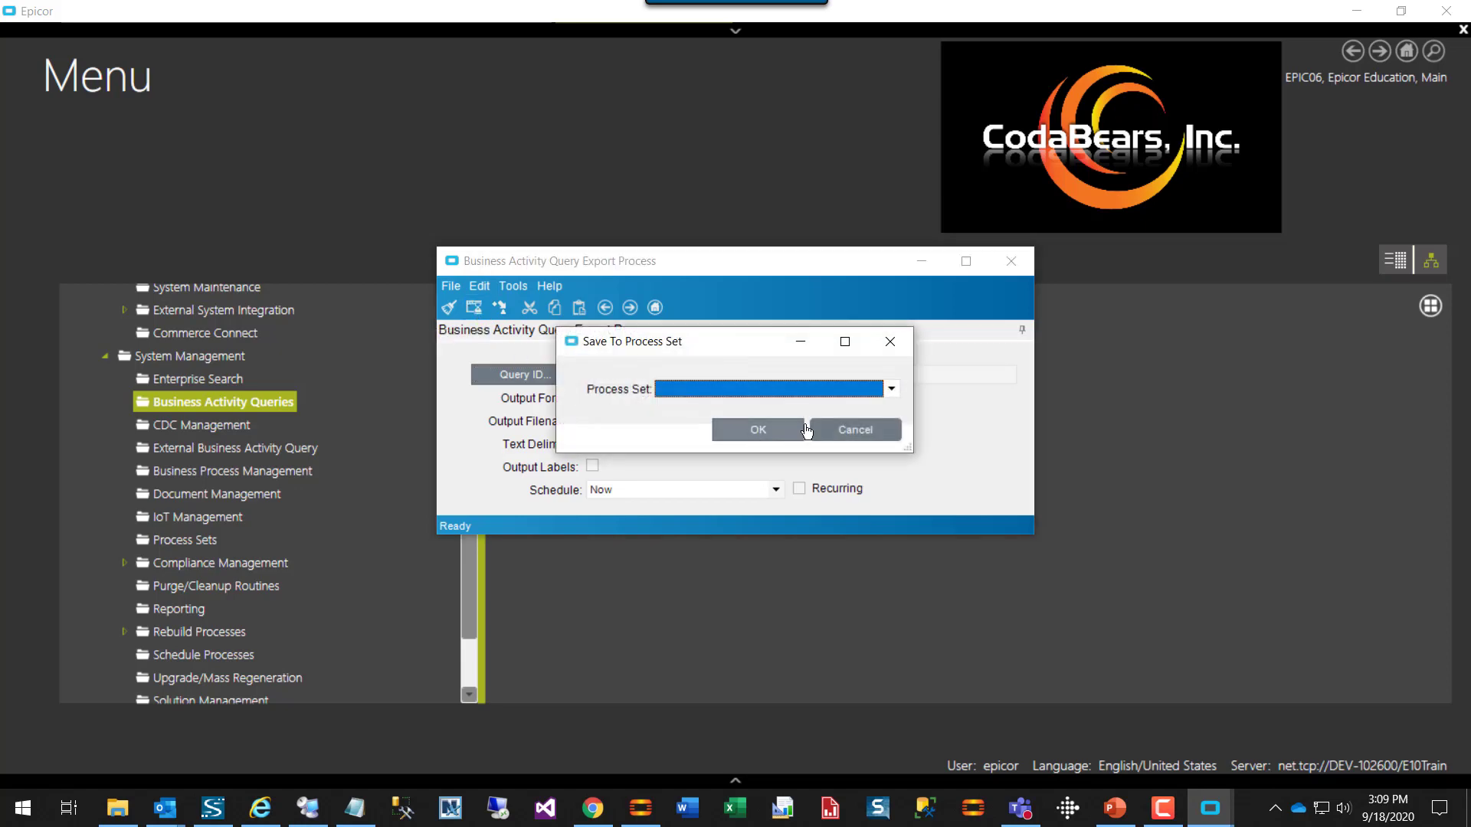
pyautogui.click(892, 389)
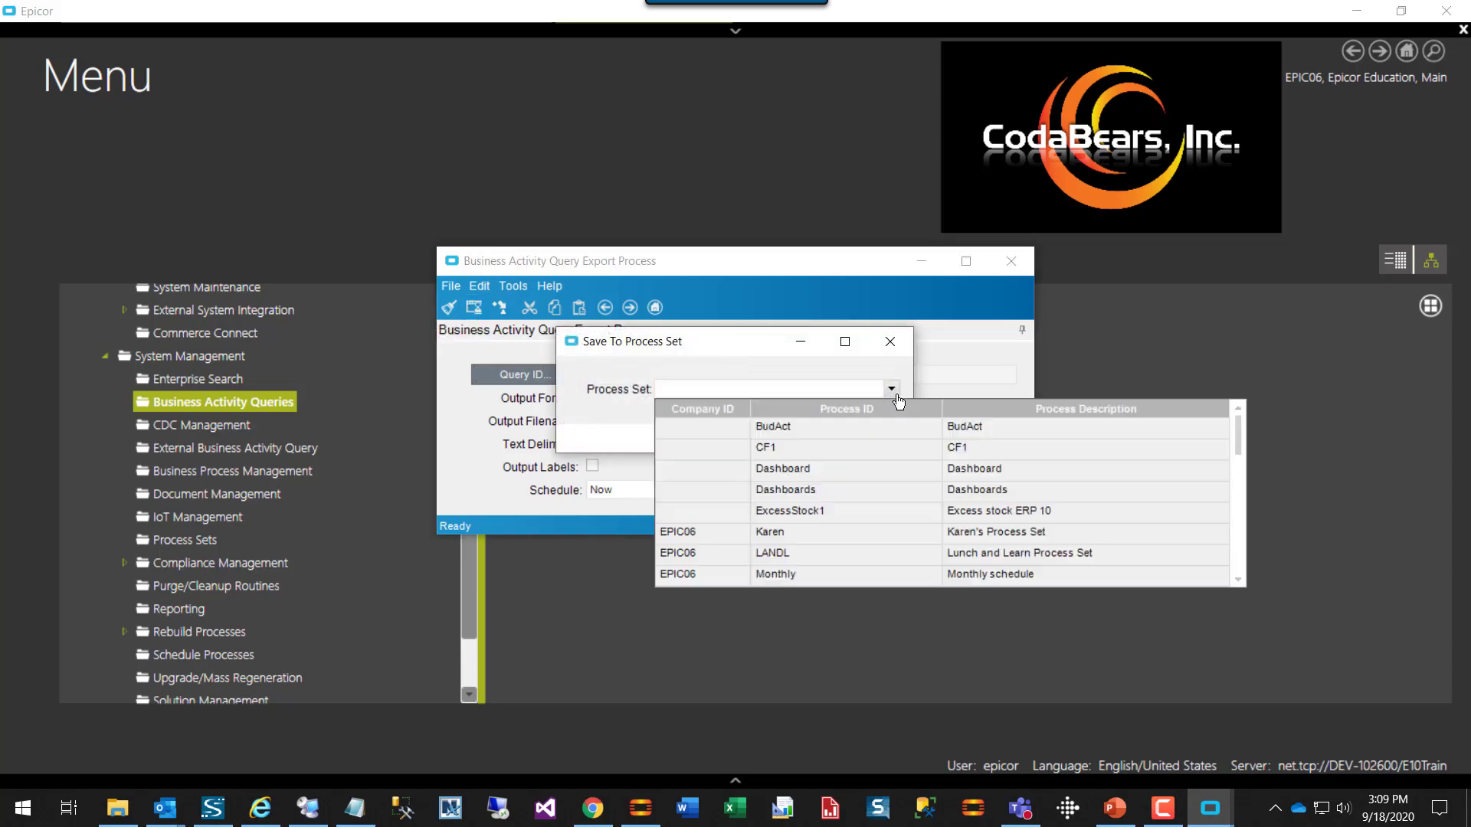
pyautogui.click(691, 533)
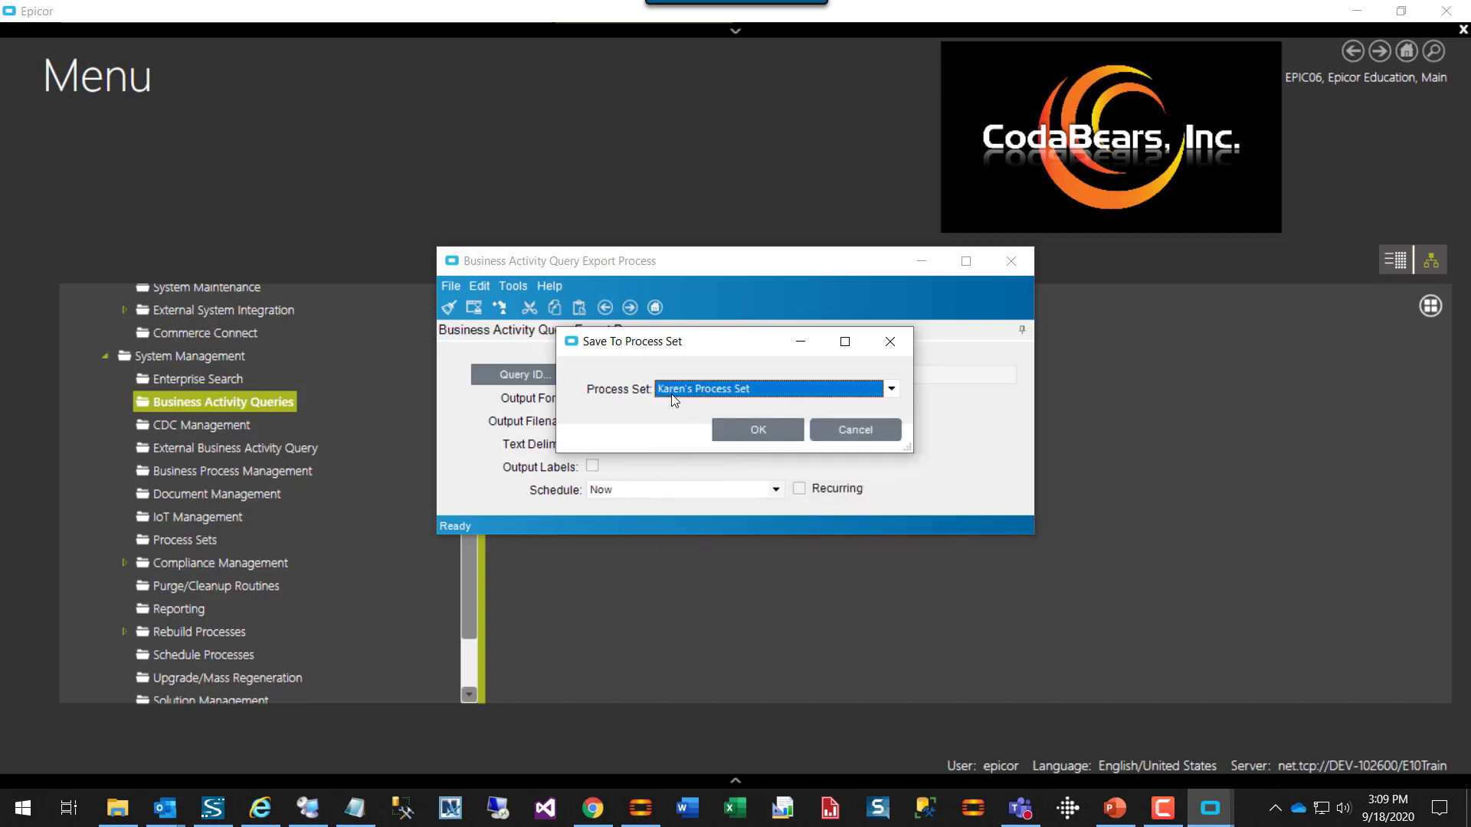
pyautogui.click(745, 442)
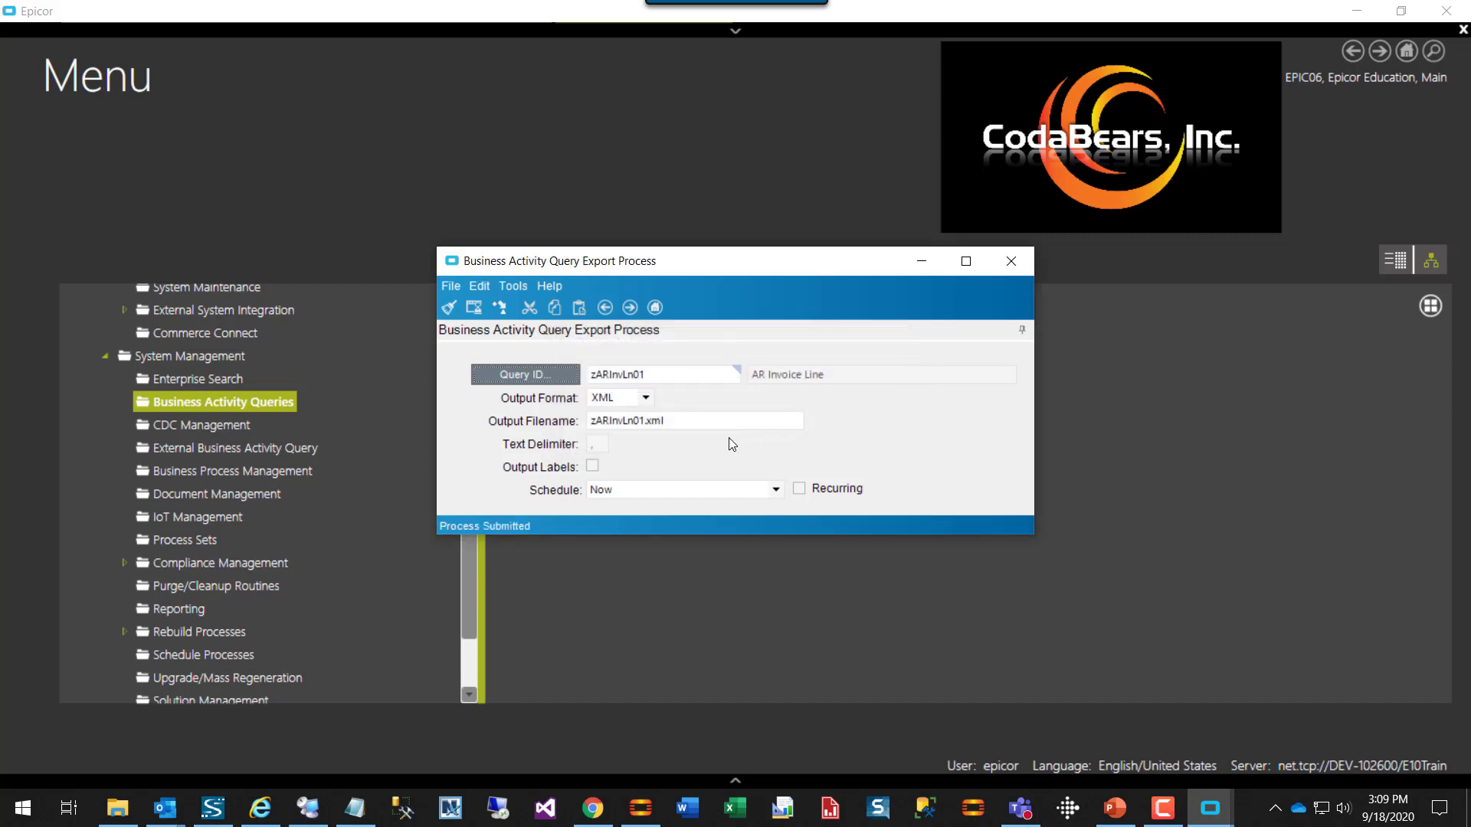
pyautogui.click(543, 381)
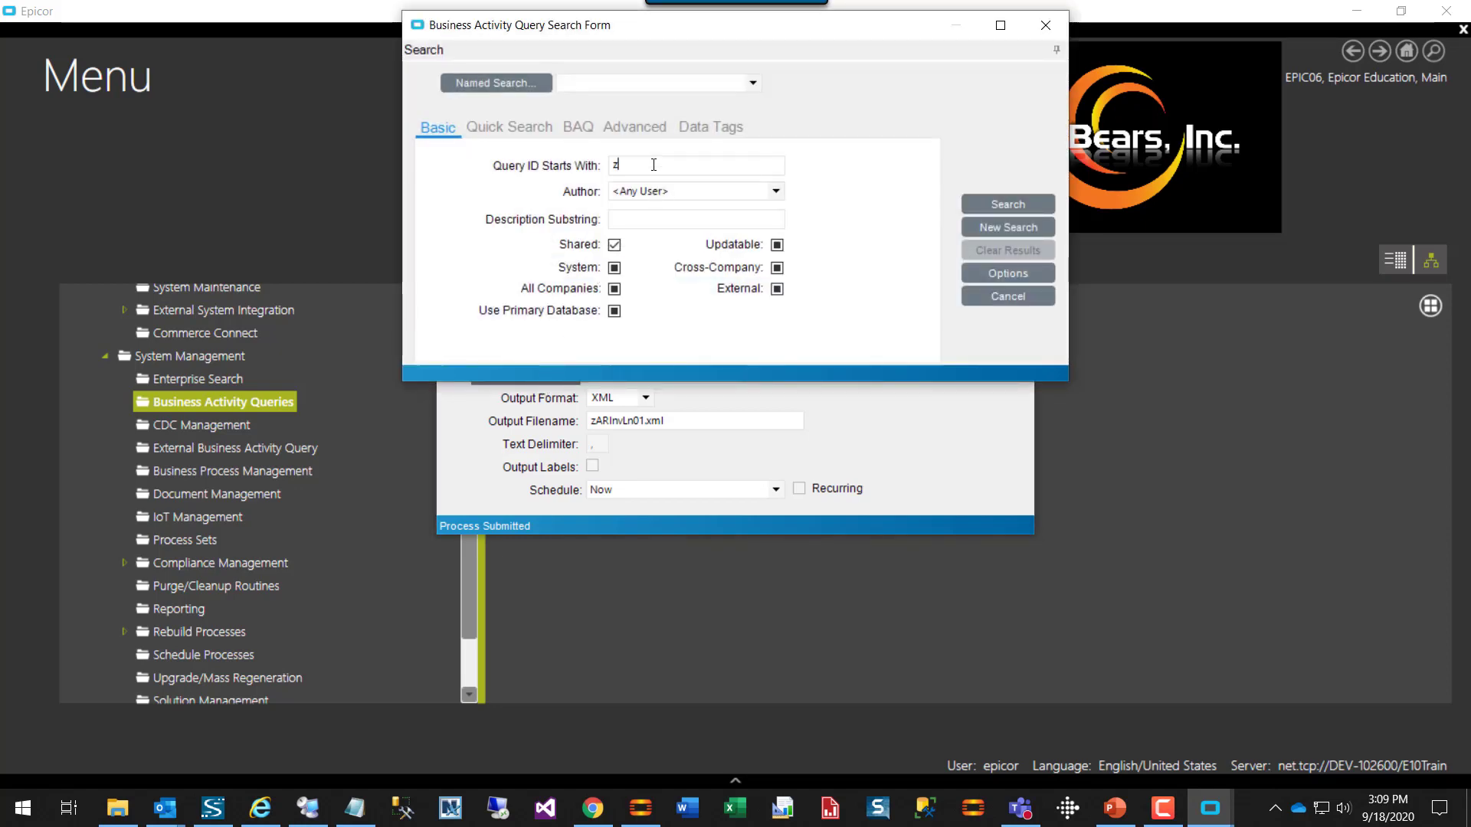
# Load query zPartCost from a zP search and add its export to Karen's Process Set.
pyautogui.write('P')
pyautogui.click(982, 204)
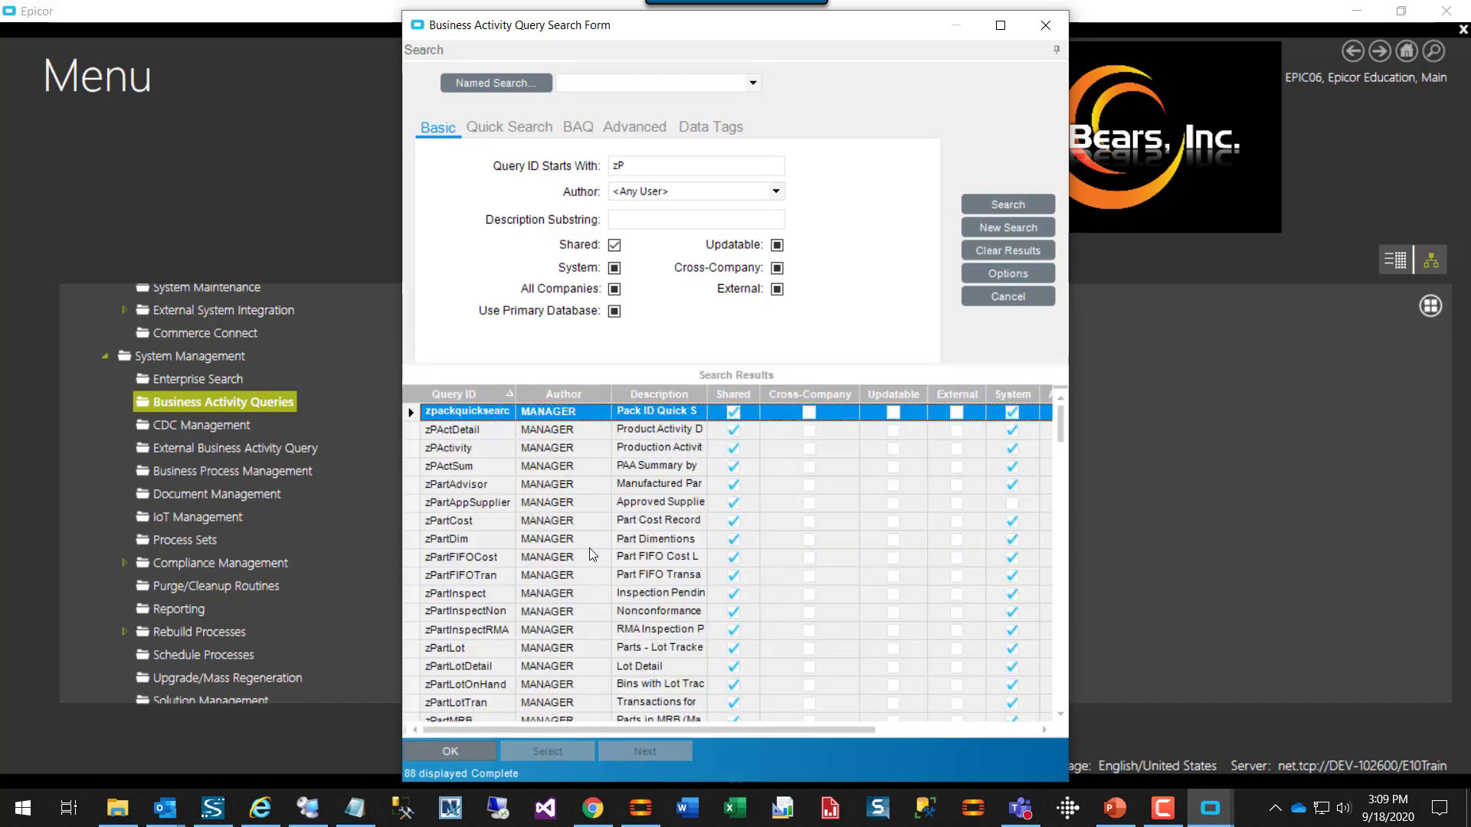
pyautogui.doubleClick(450, 525)
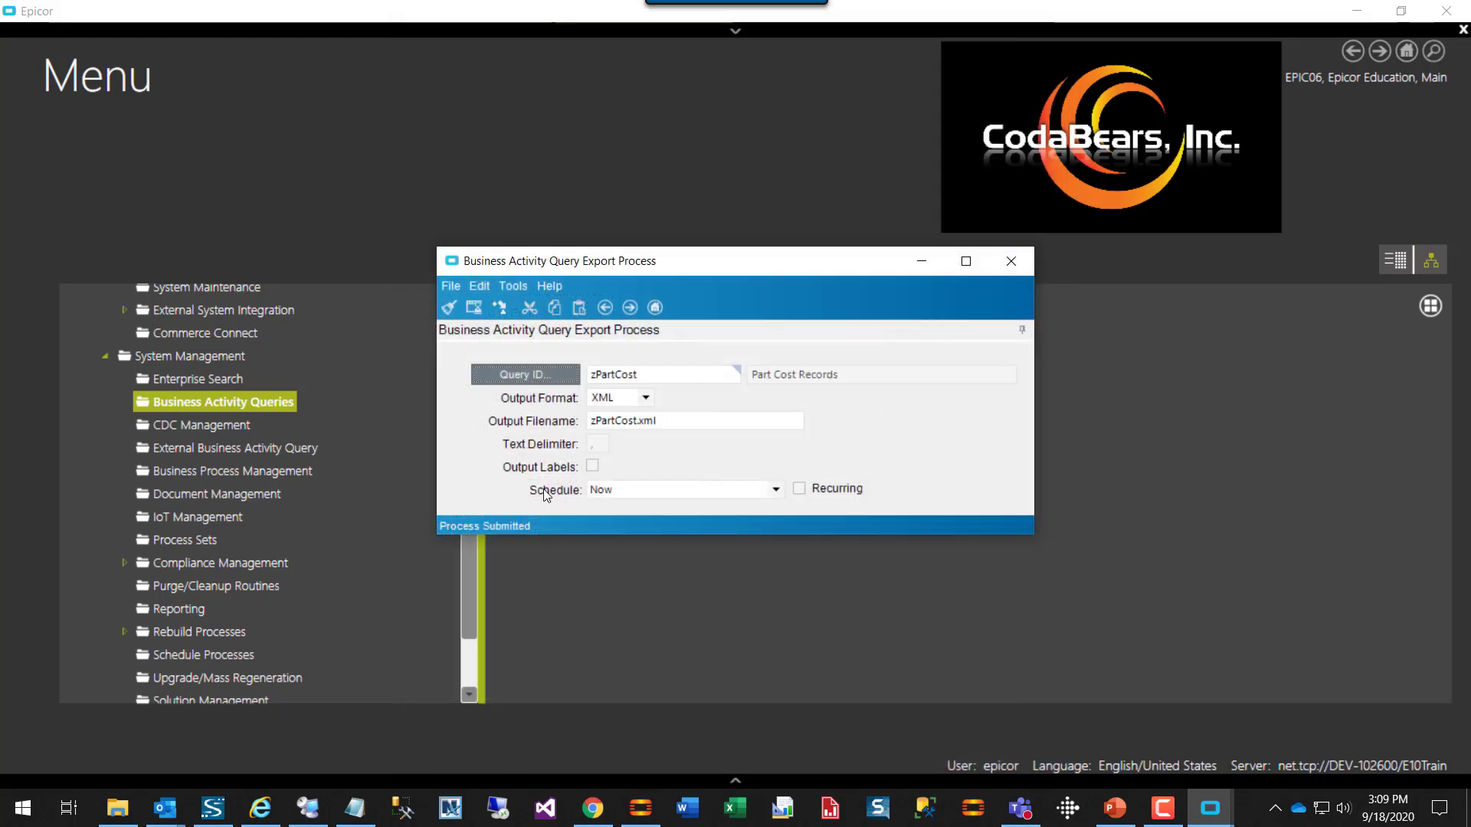
pyautogui.click(474, 307)
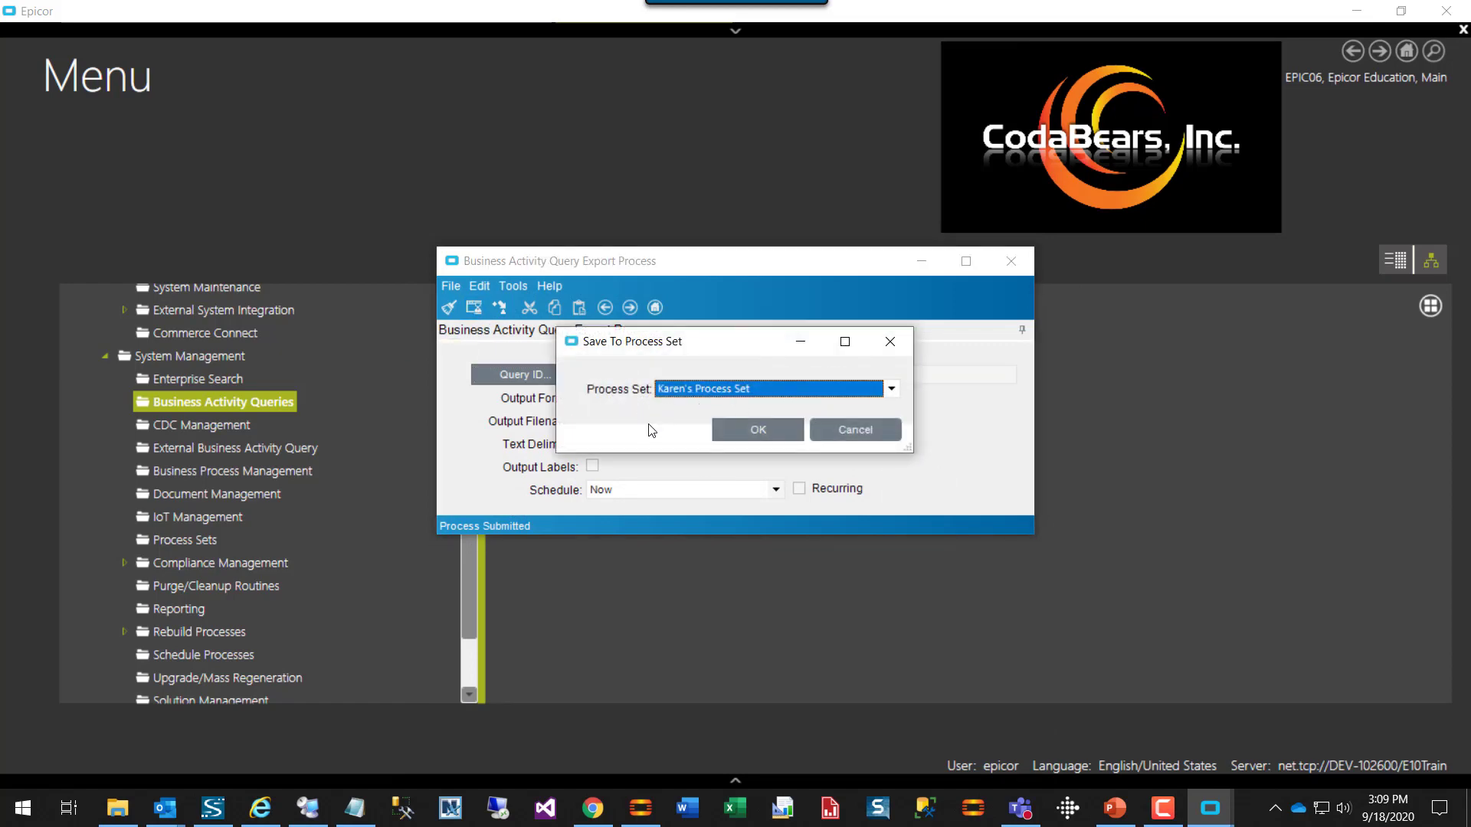
pyautogui.click(766, 440)
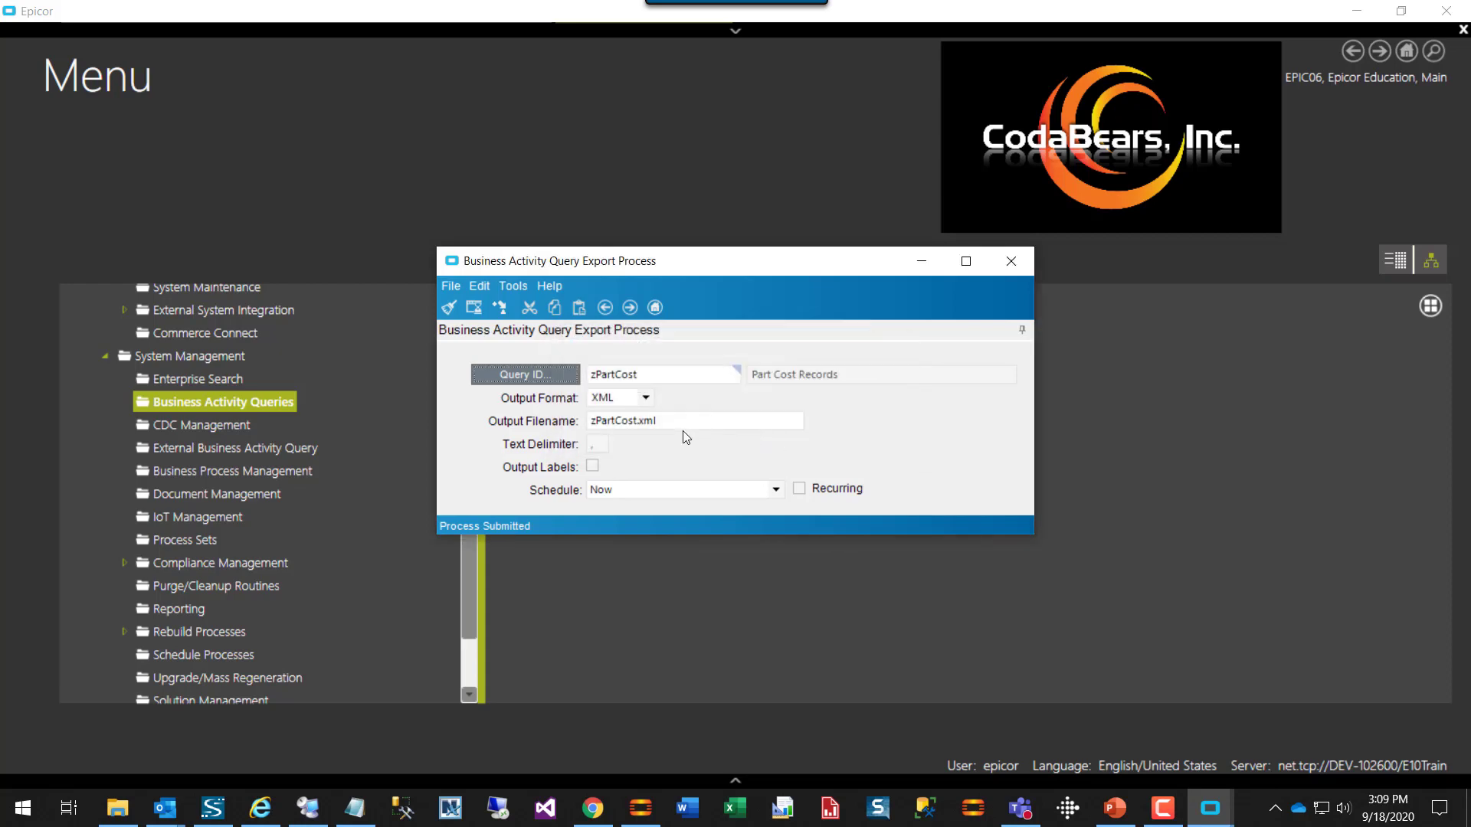
pyautogui.click(512, 379)
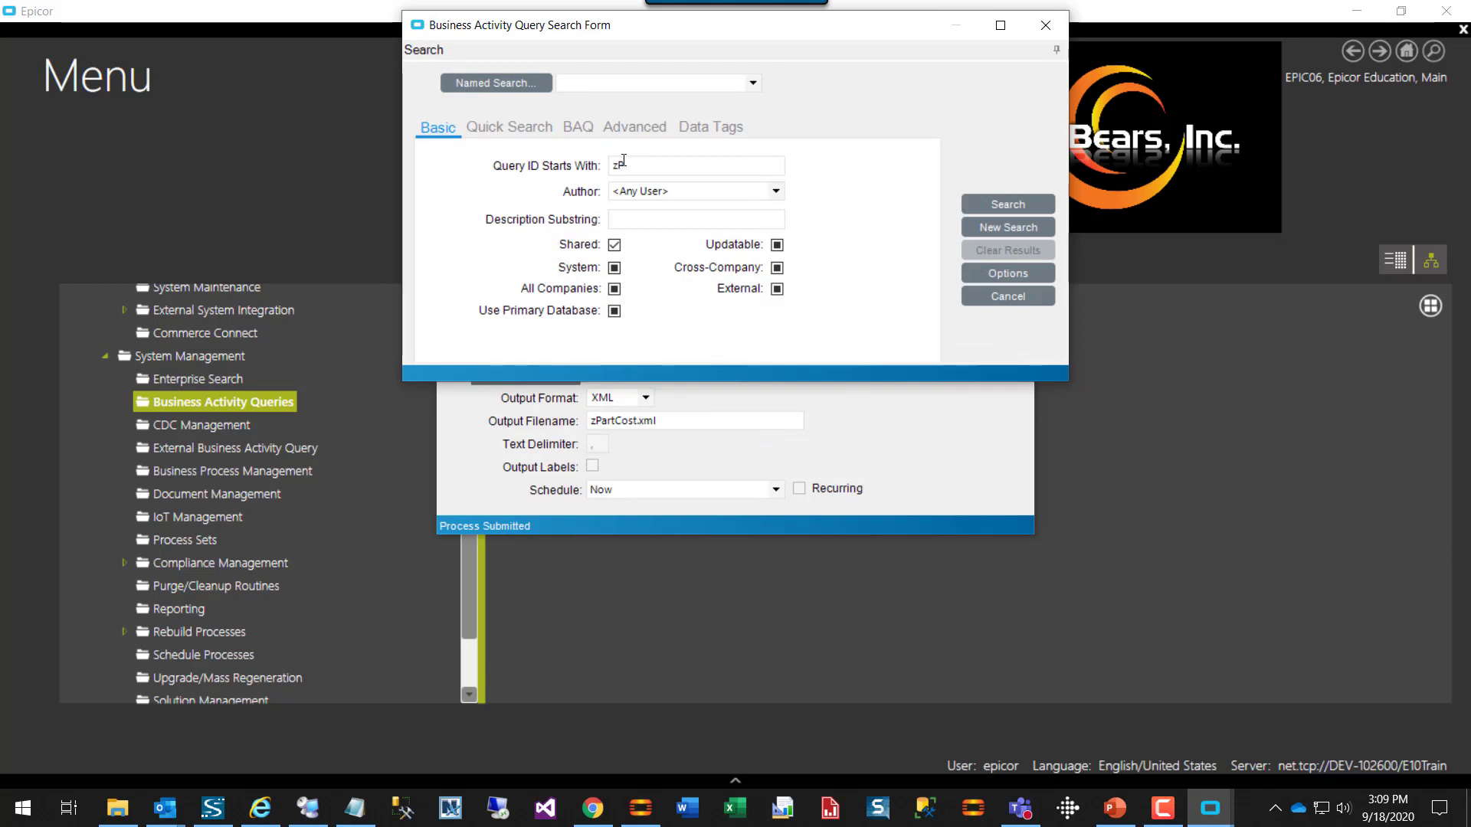
# Load zQuoteDtl from a zQ search, add it to Karen's Process Set, and close the export window.
pyautogui.press('BackSpace')
pyautogui.write('Q')
pyautogui.click(1008, 204)
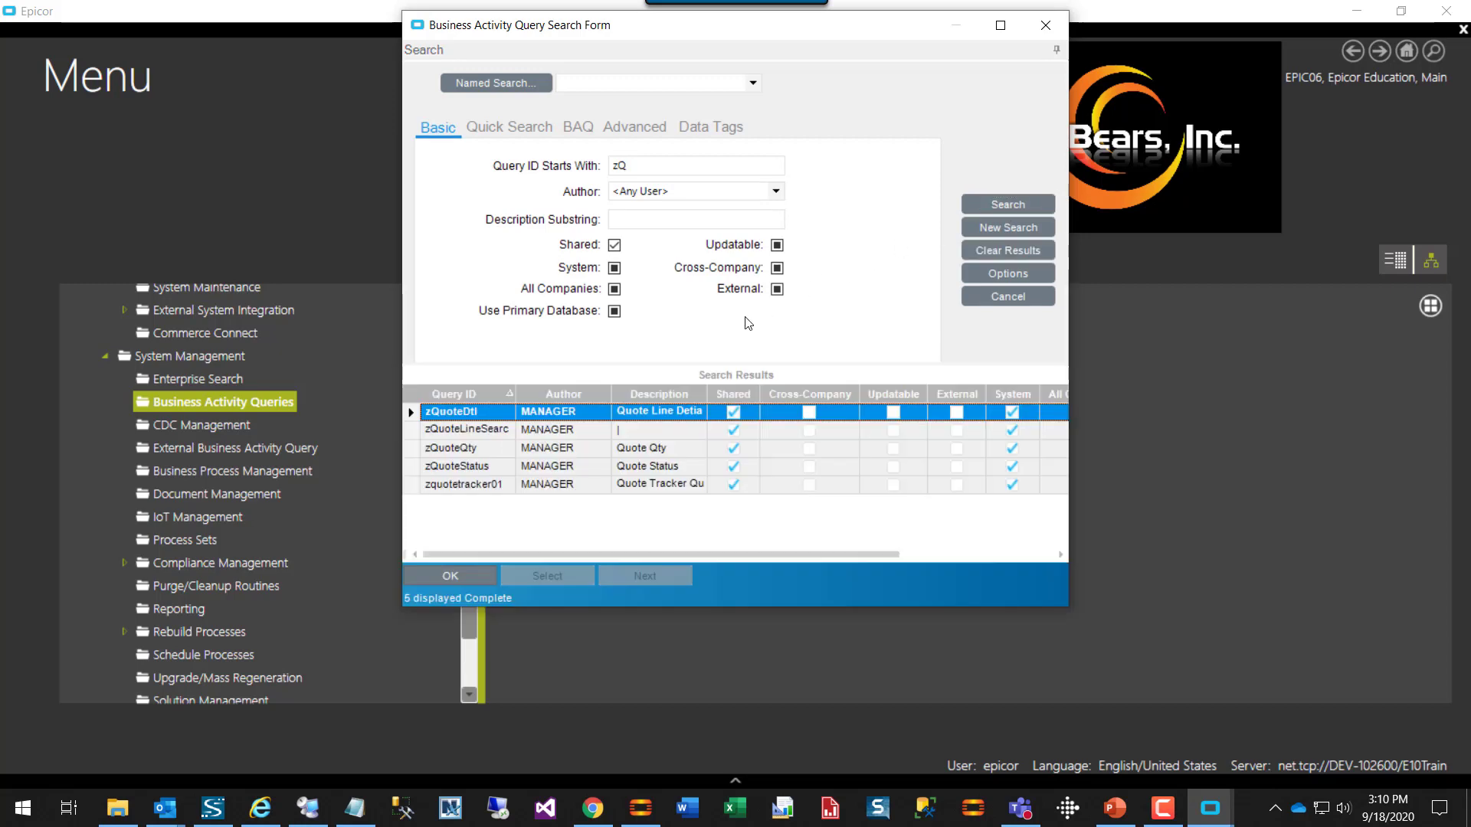
pyautogui.doubleClick(476, 412)
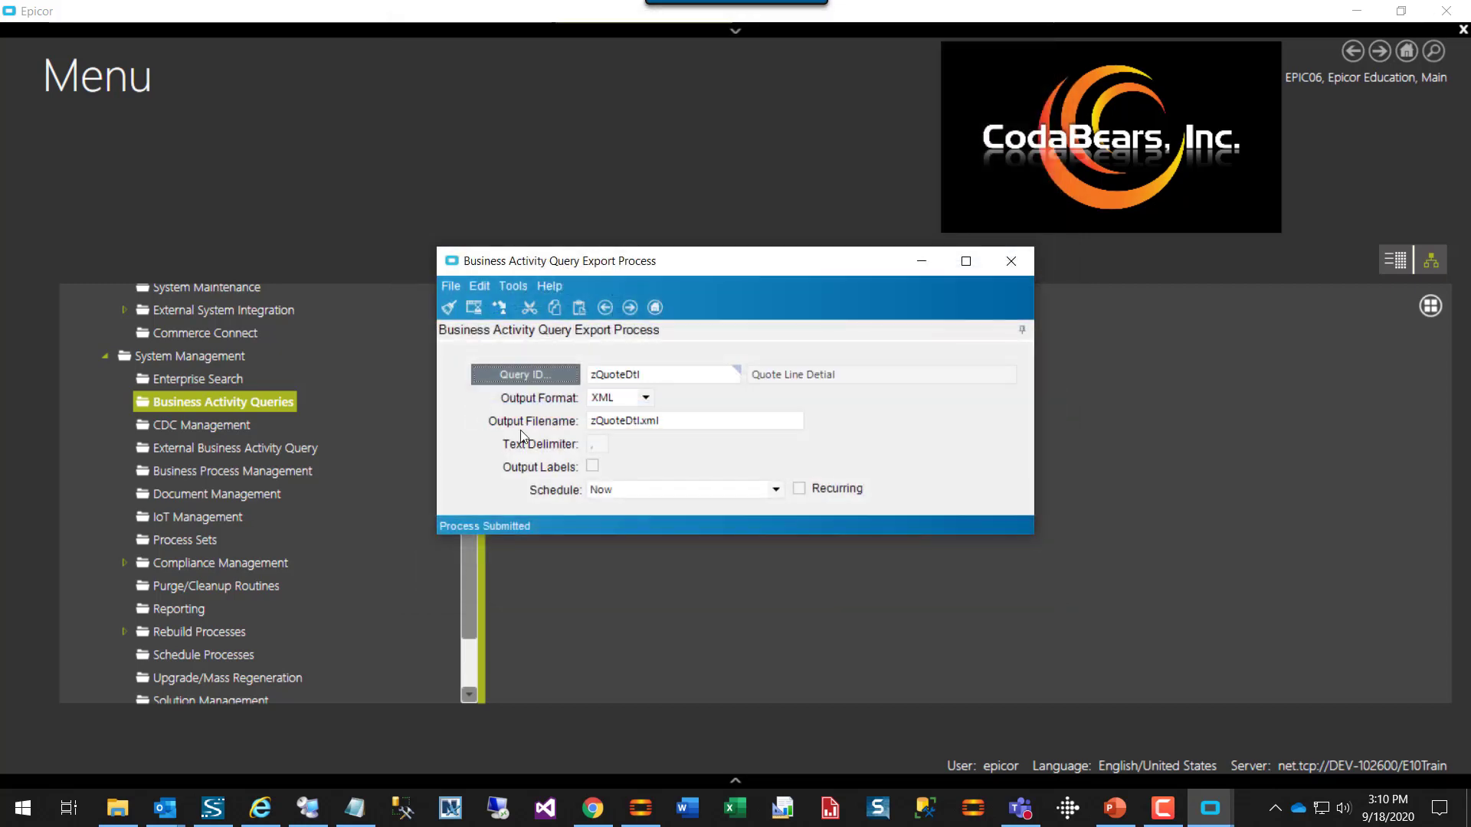
pyautogui.click(474, 310)
pyautogui.click(741, 431)
pyautogui.click(1011, 270)
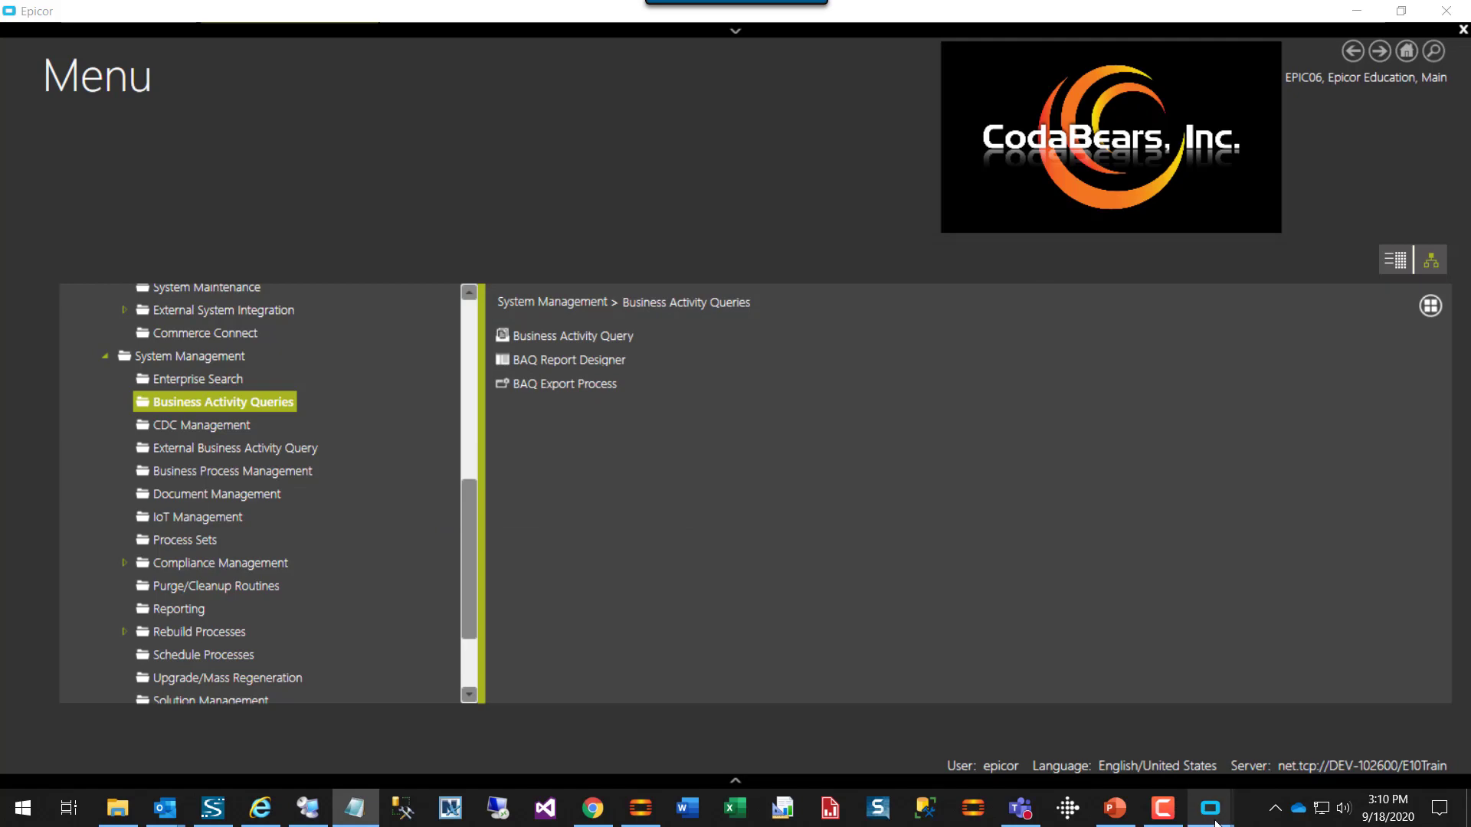
# Refresh Karen's Process Set to show its three tasks and move task 2 up to sequence 1.
pyautogui.moveTo(1210, 808)
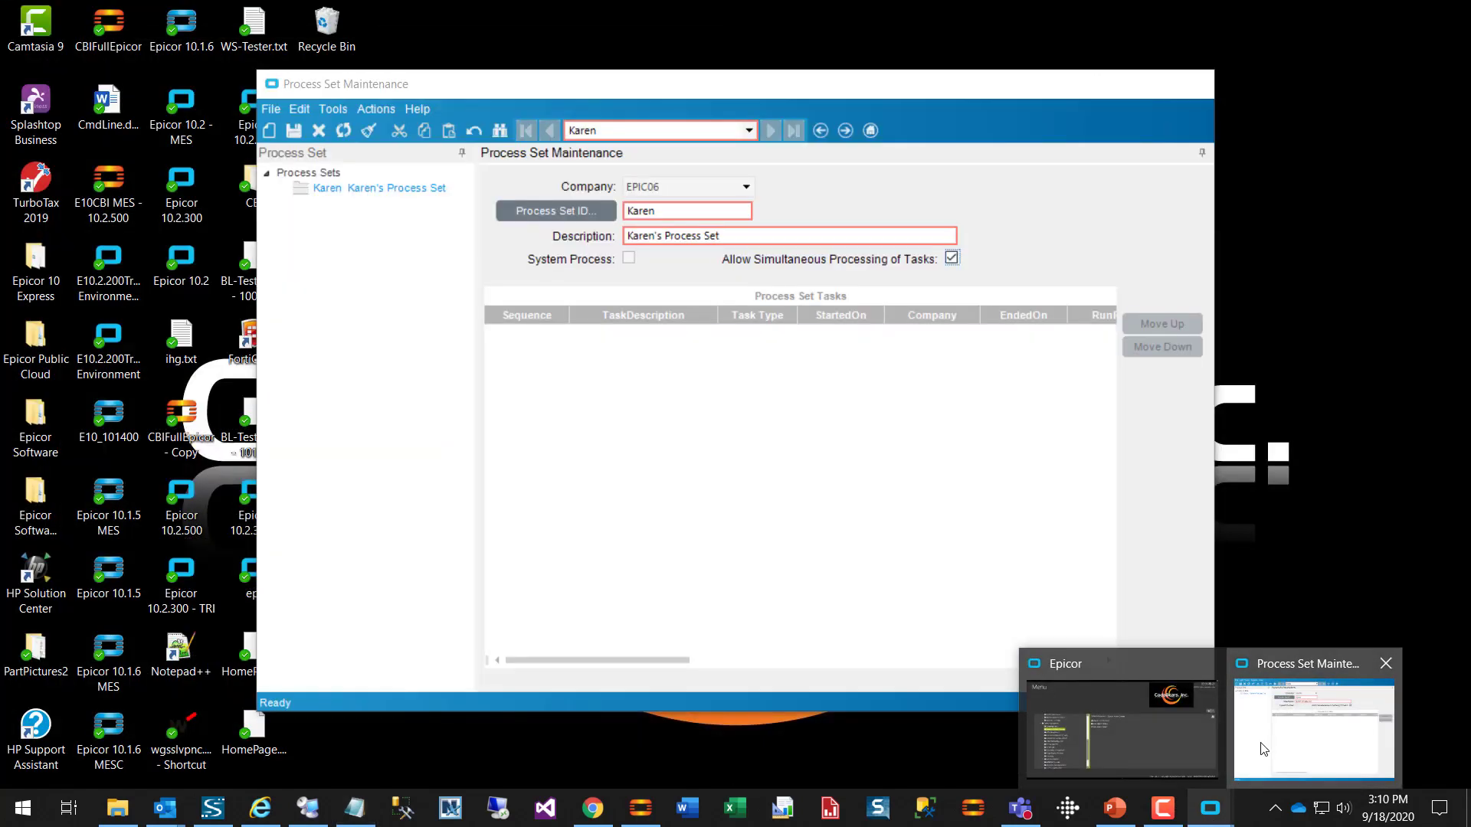
pyautogui.click(1263, 749)
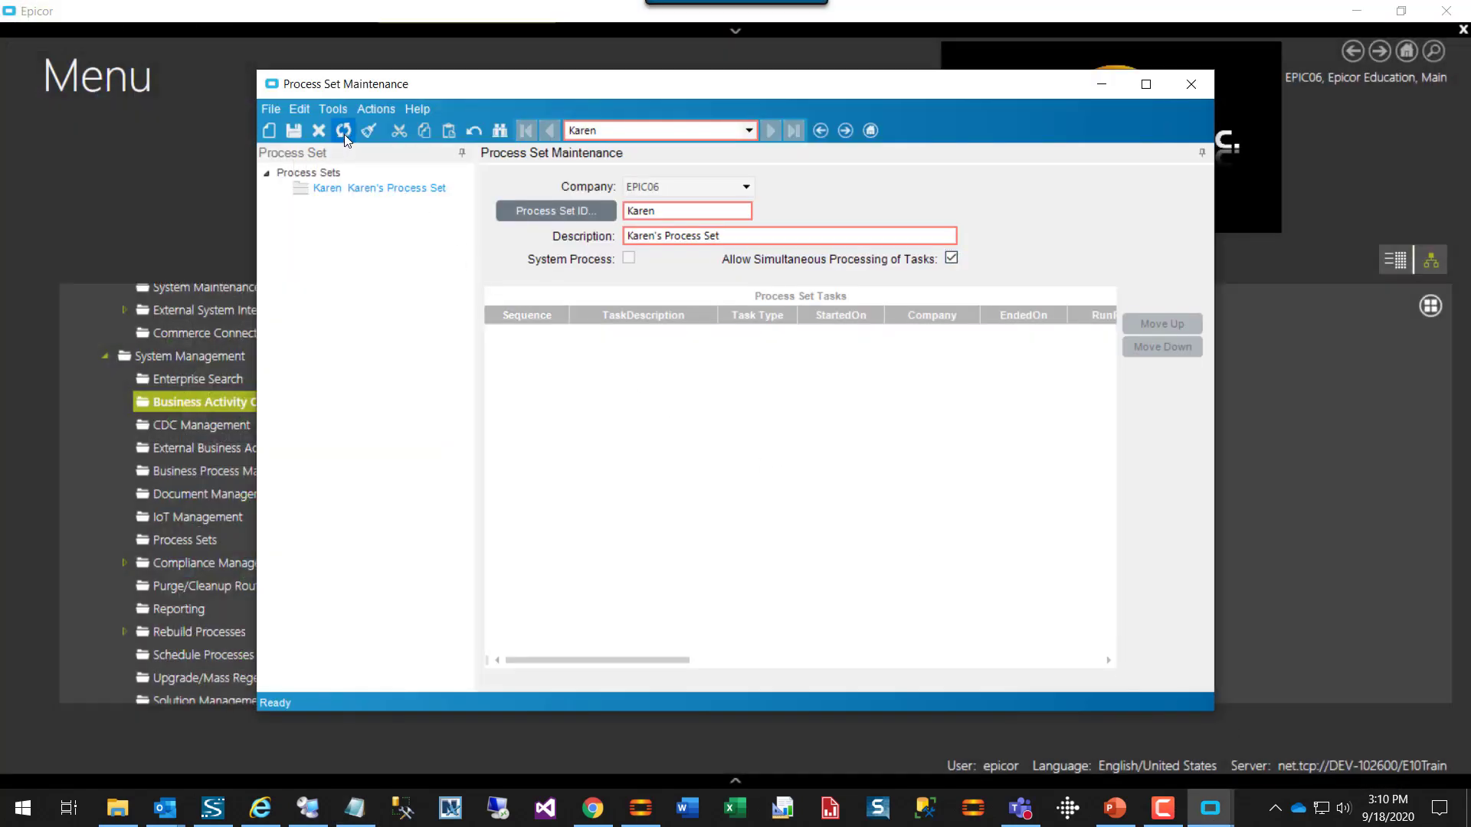
pyautogui.click(342, 189)
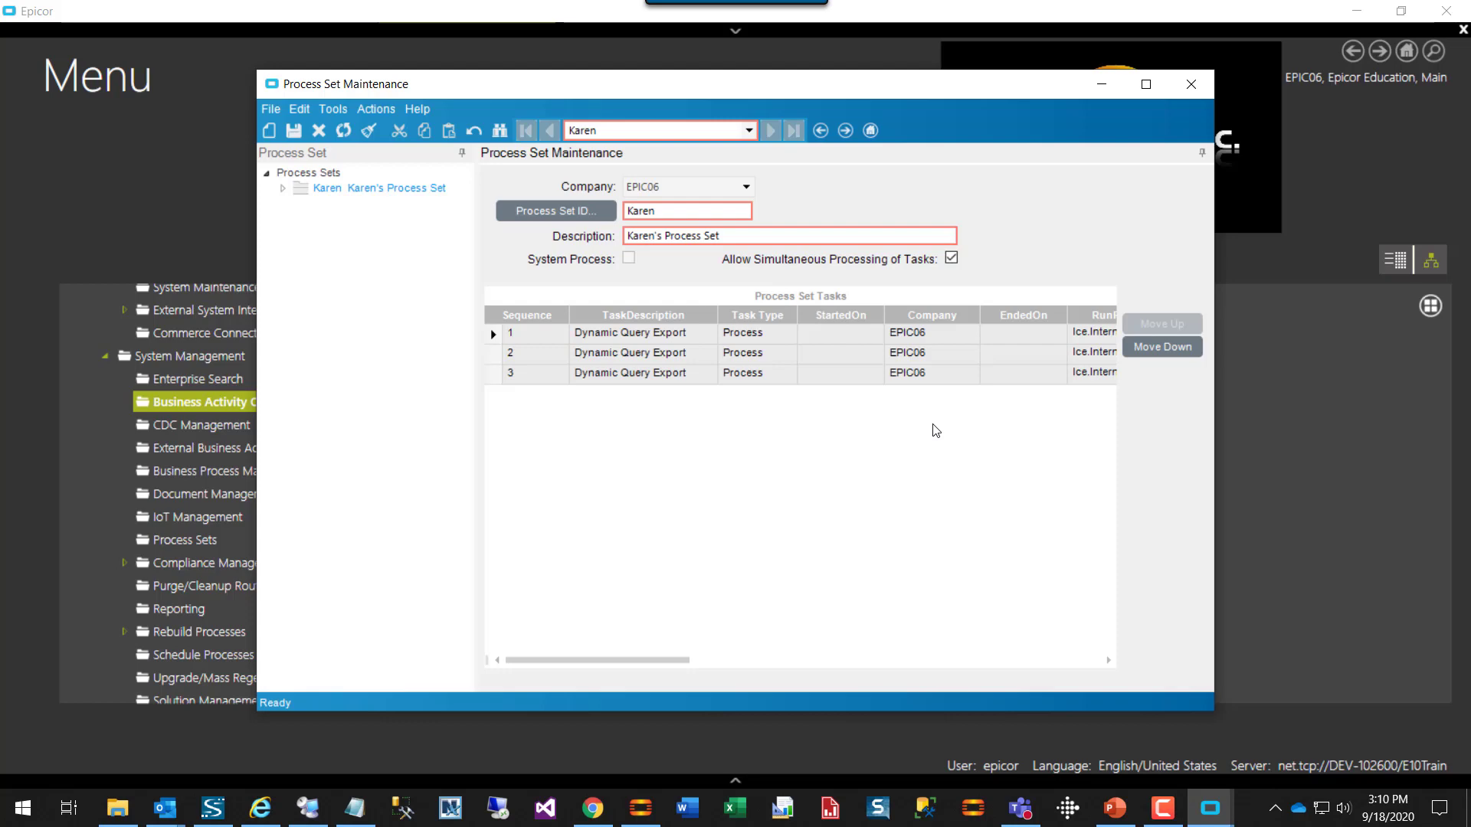
pyautogui.click(502, 355)
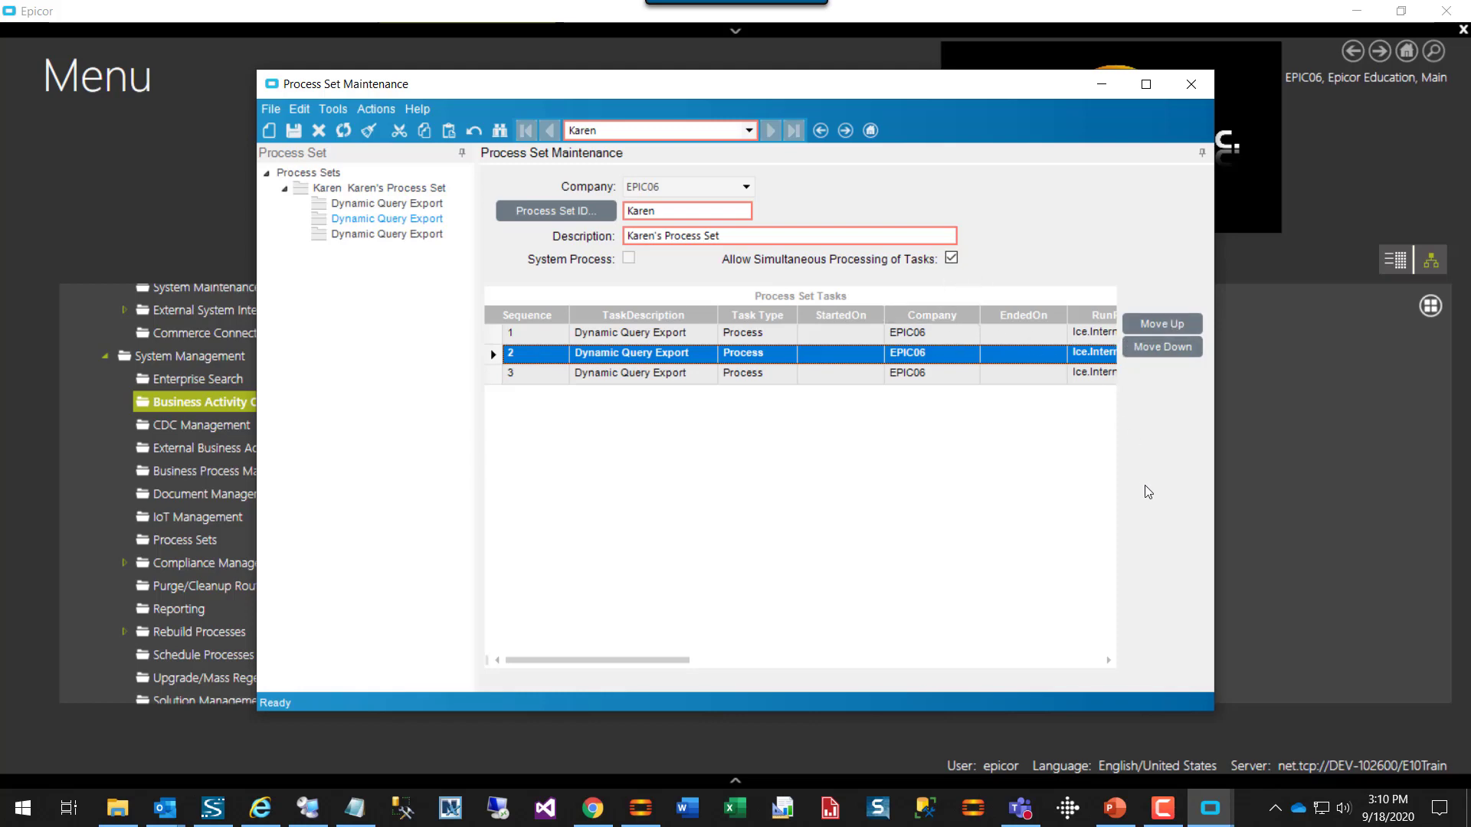
pyautogui.click(1161, 328)
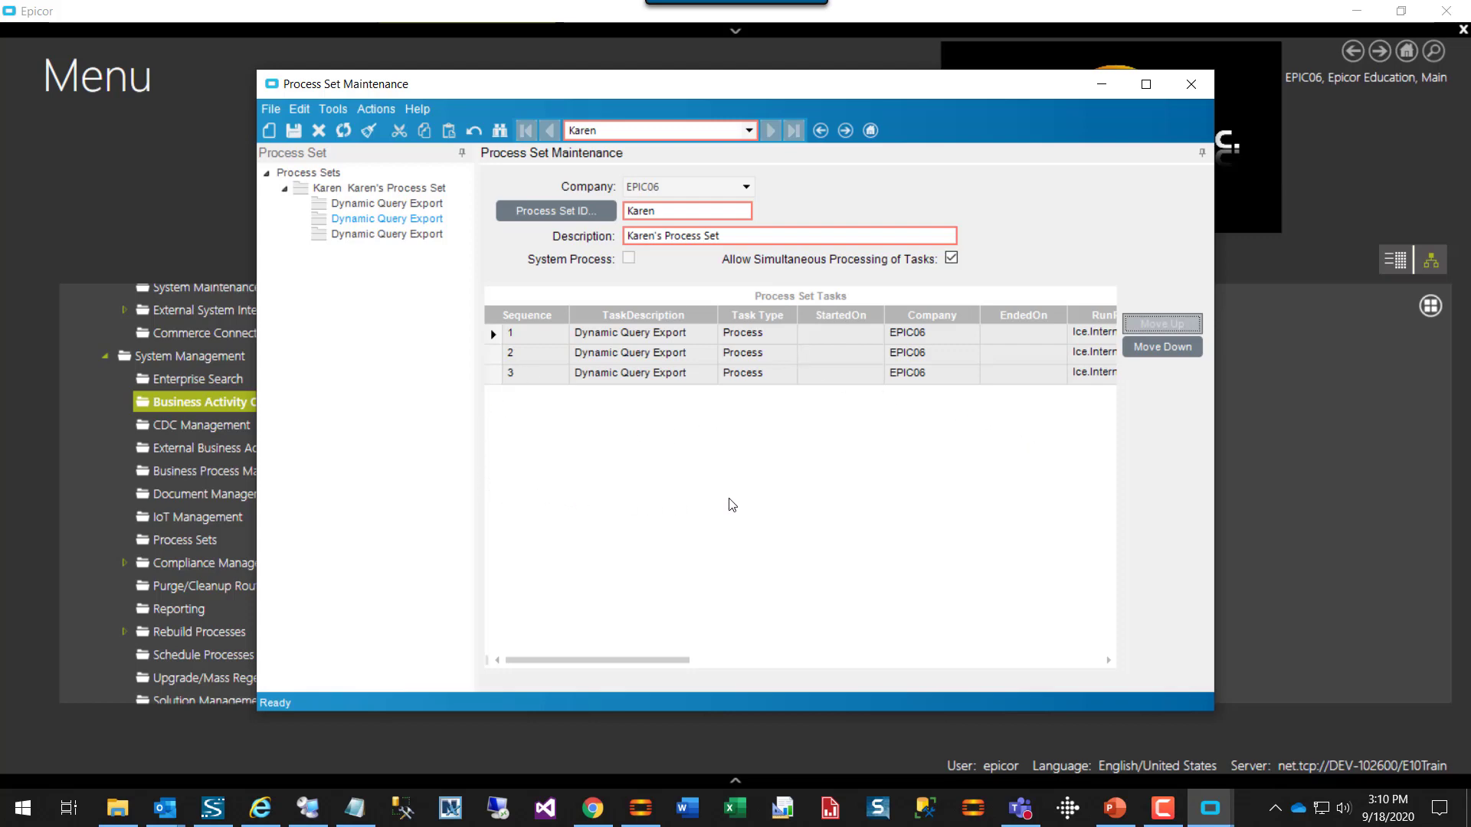
pyautogui.click(760, 341)
# Review the export settings of the first and second tasks in Karen's Process Set.
pyautogui.rightClick(758, 337)
pyautogui.click(845, 222)
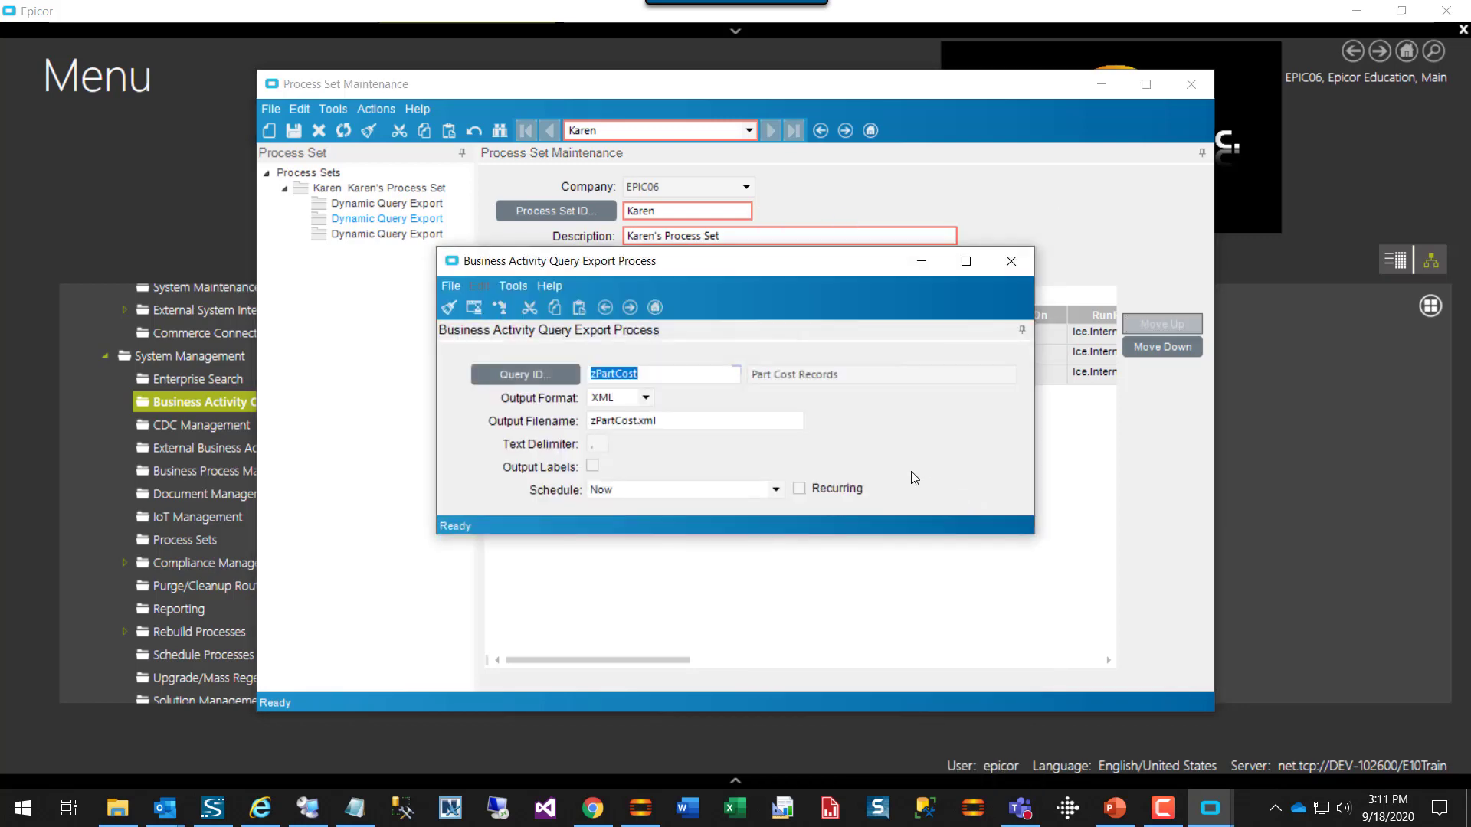
pyautogui.moveTo(702, 269); pyautogui.dragTo(736, 357)
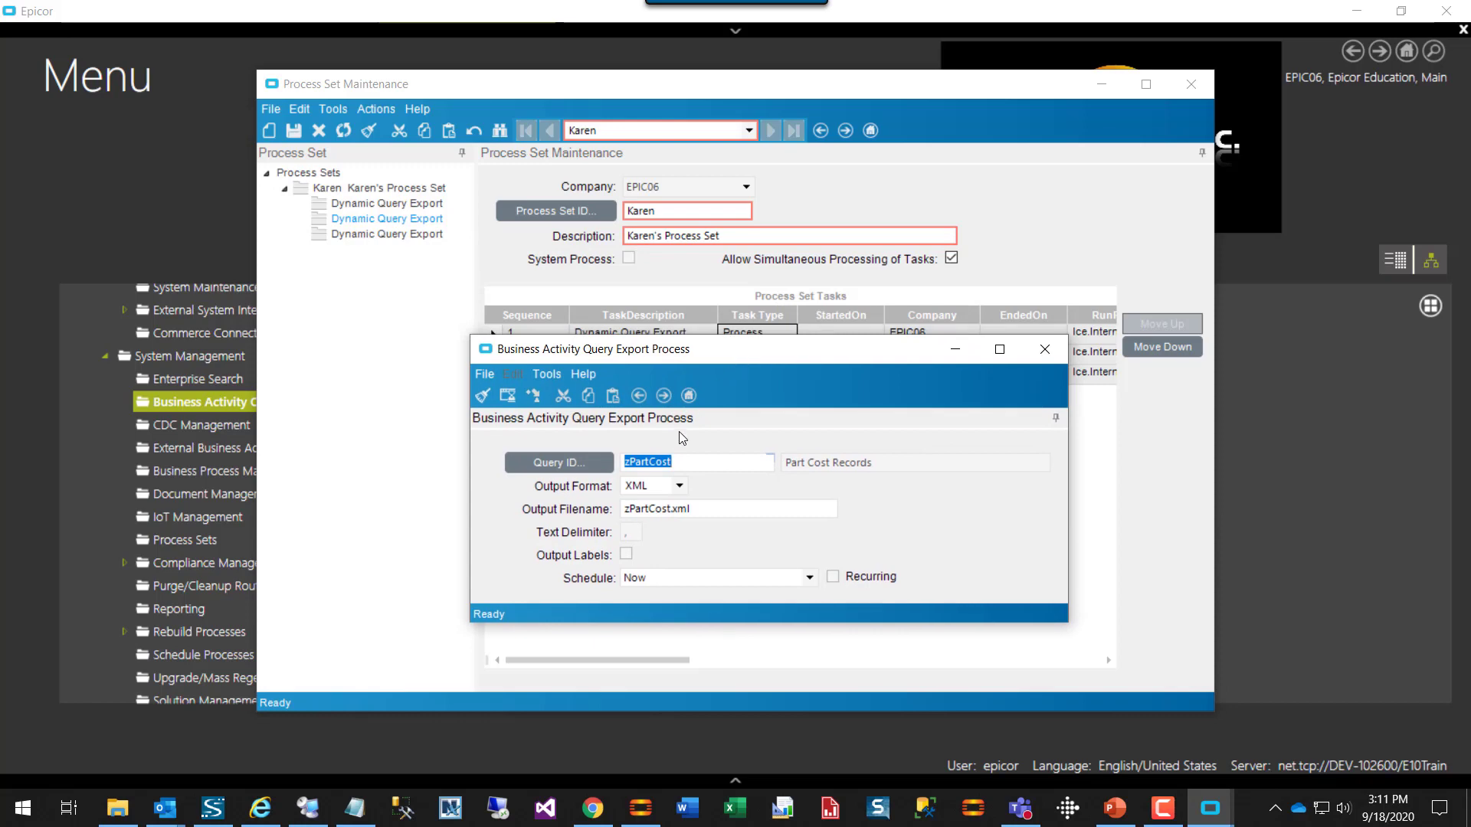
pyautogui.click(1044, 349)
pyautogui.rightClick(744, 354)
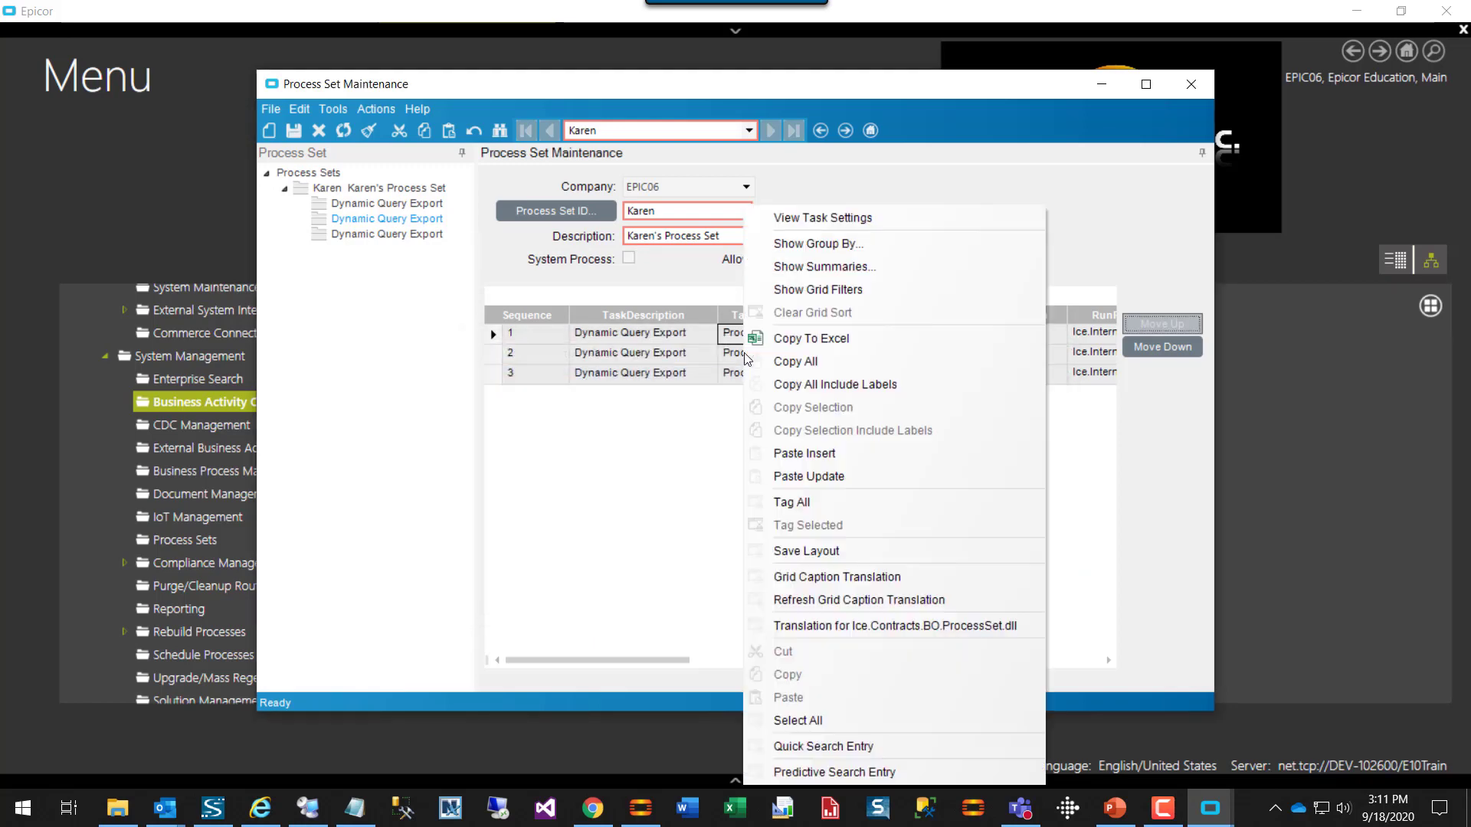
pyautogui.click(726, 356)
pyautogui.rightClick(725, 356)
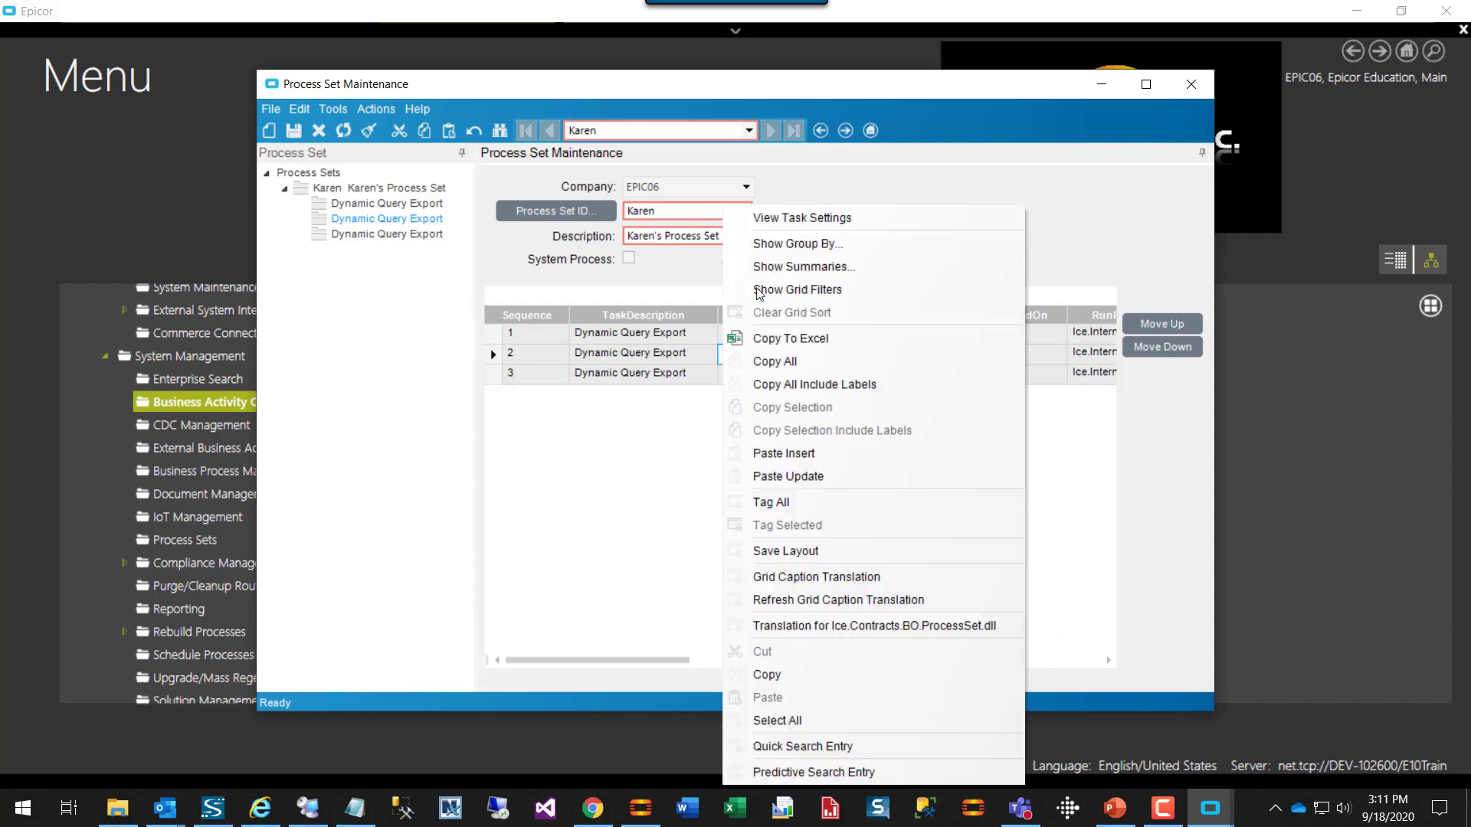
pyautogui.press('Escape')
pyautogui.doubleClick(779, 361)
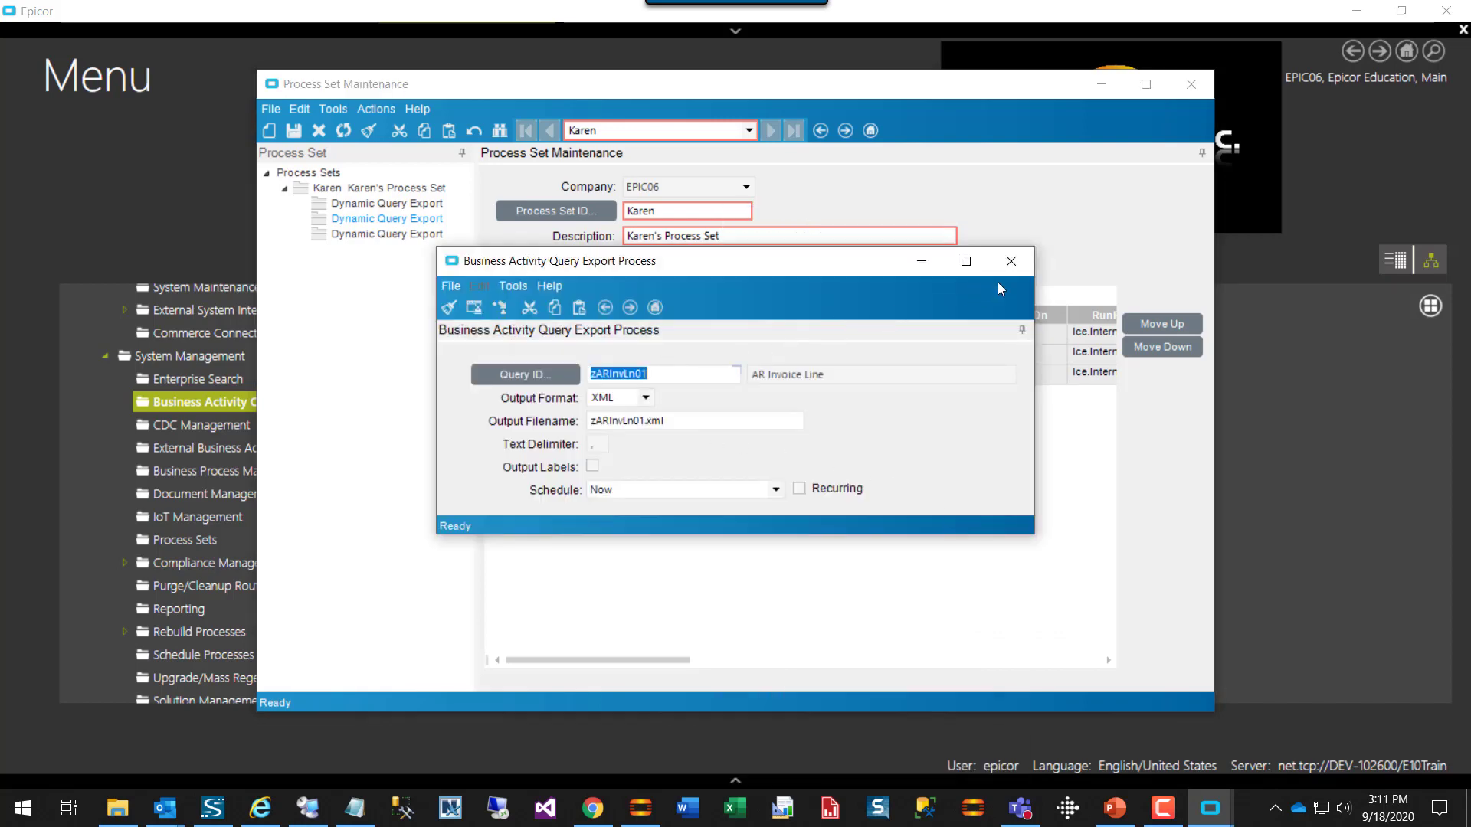
pyautogui.click(1011, 262)
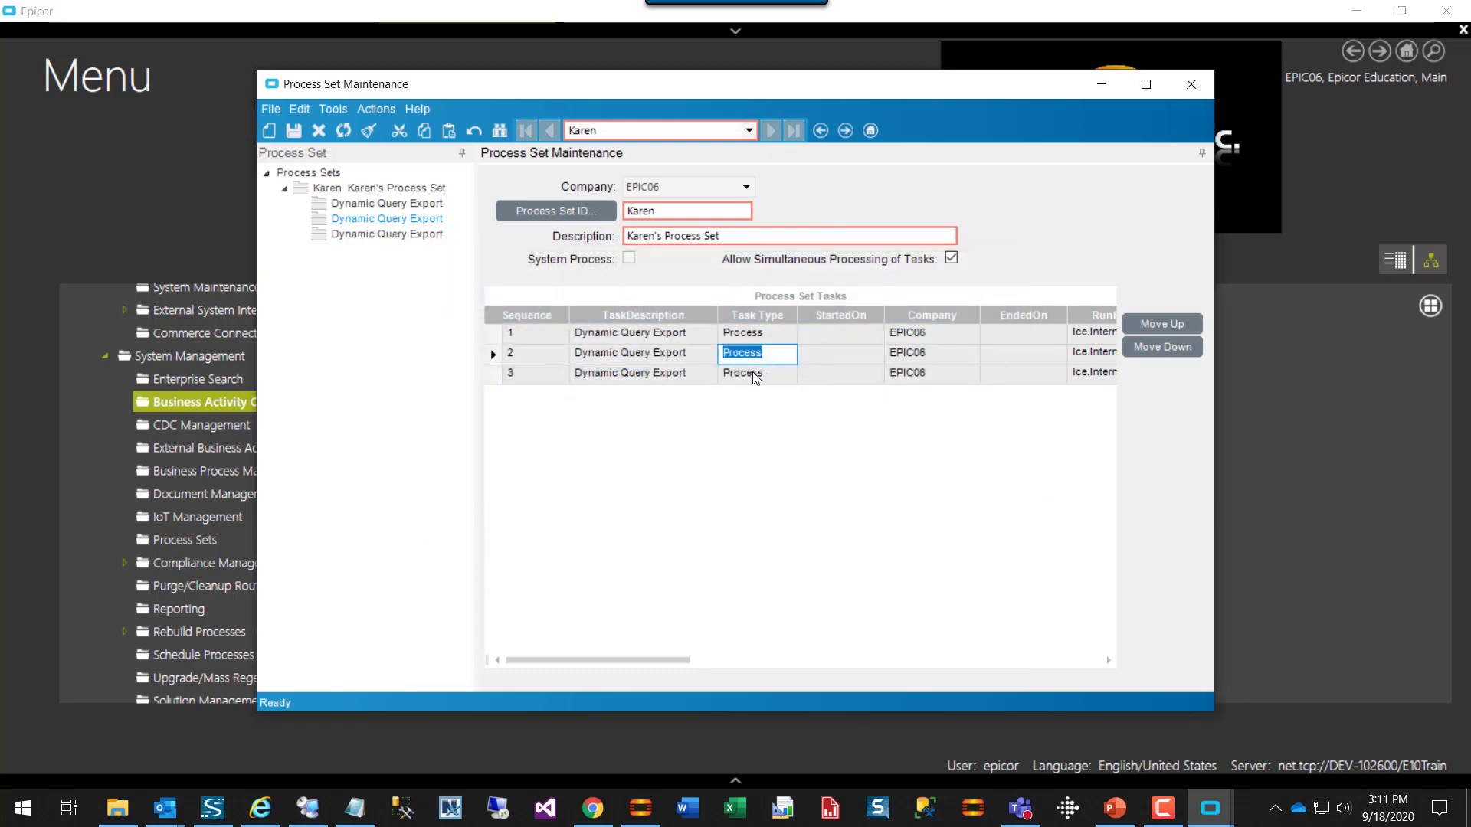
# Review the third task's zQuoteDtl export settings, then close Process Set Maintenance.
pyautogui.click(755, 373)
pyautogui.rightClick(754, 373)
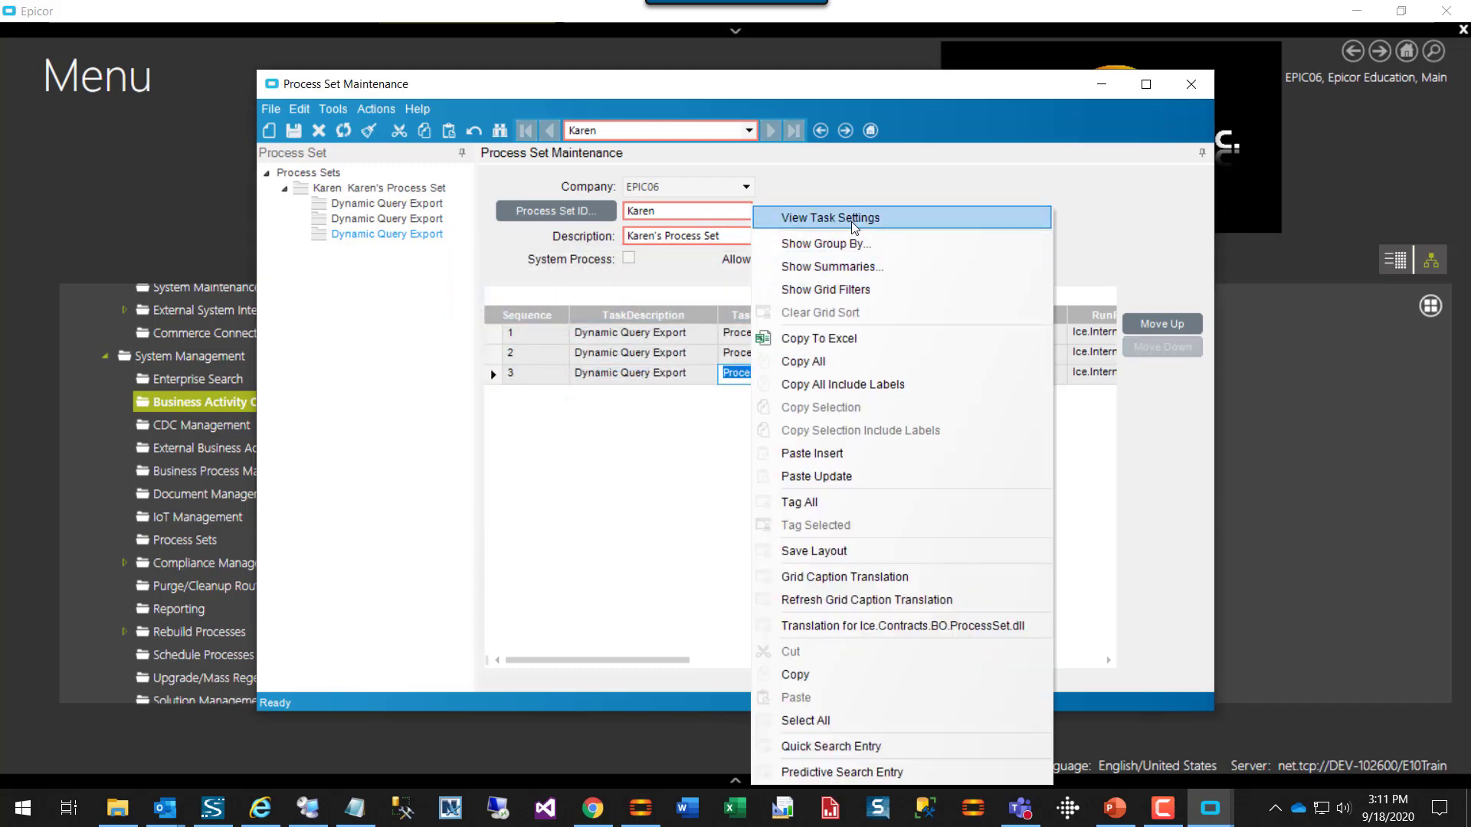
pyautogui.press('Escape')
pyautogui.doubleClick(955, 460)
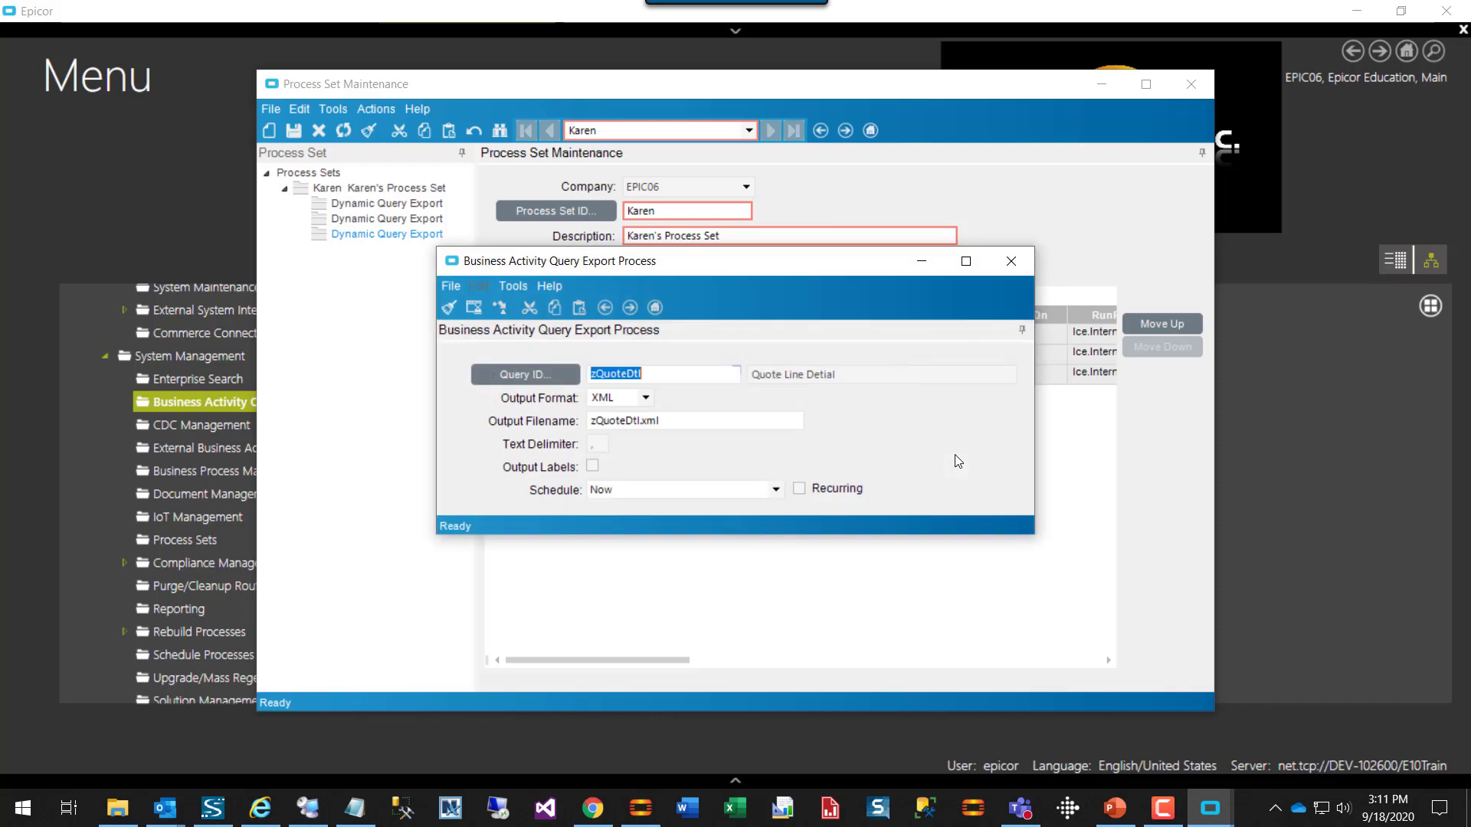
pyautogui.click(1012, 261)
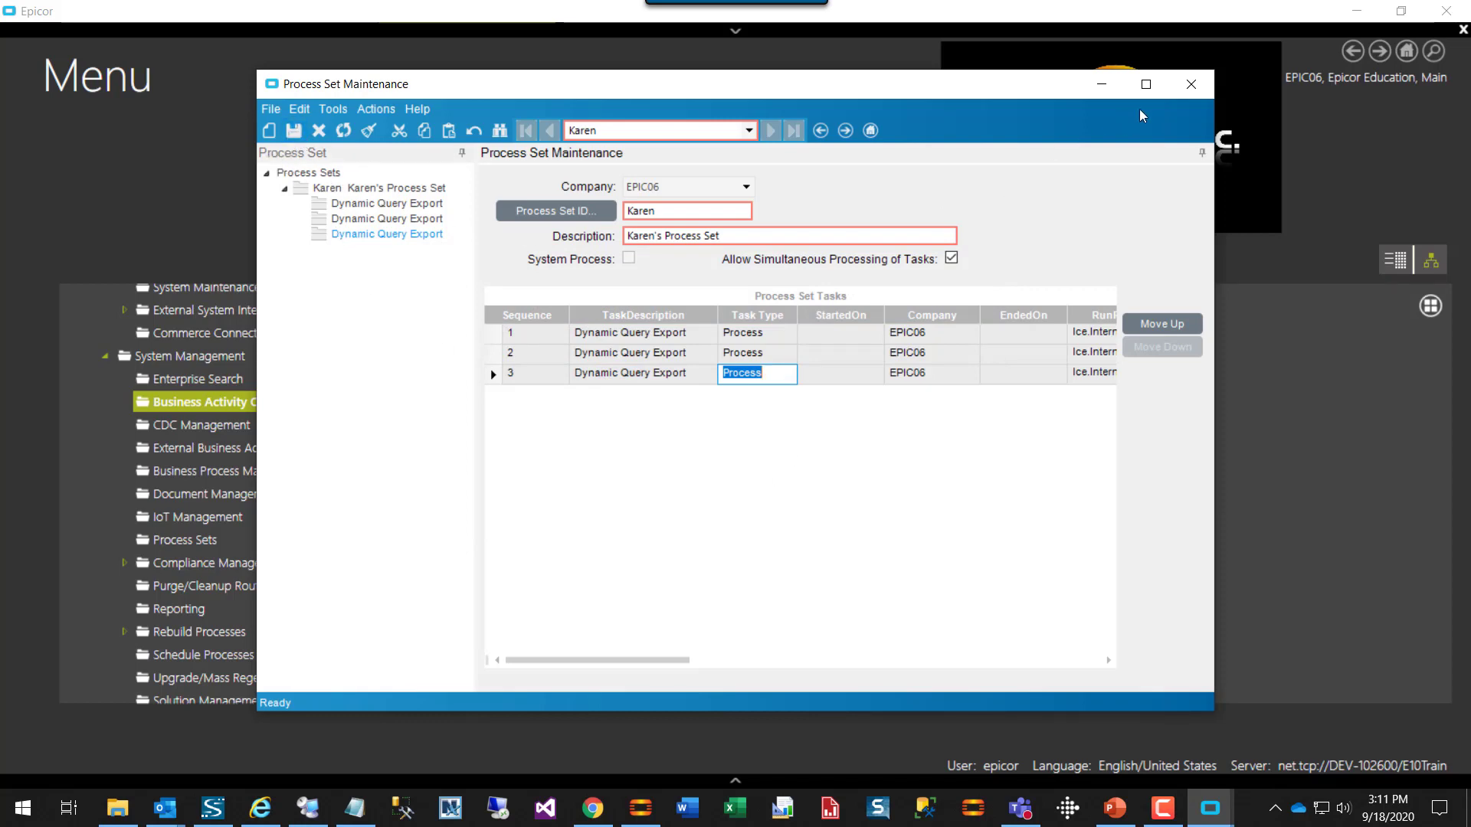
pyautogui.click(1190, 84)
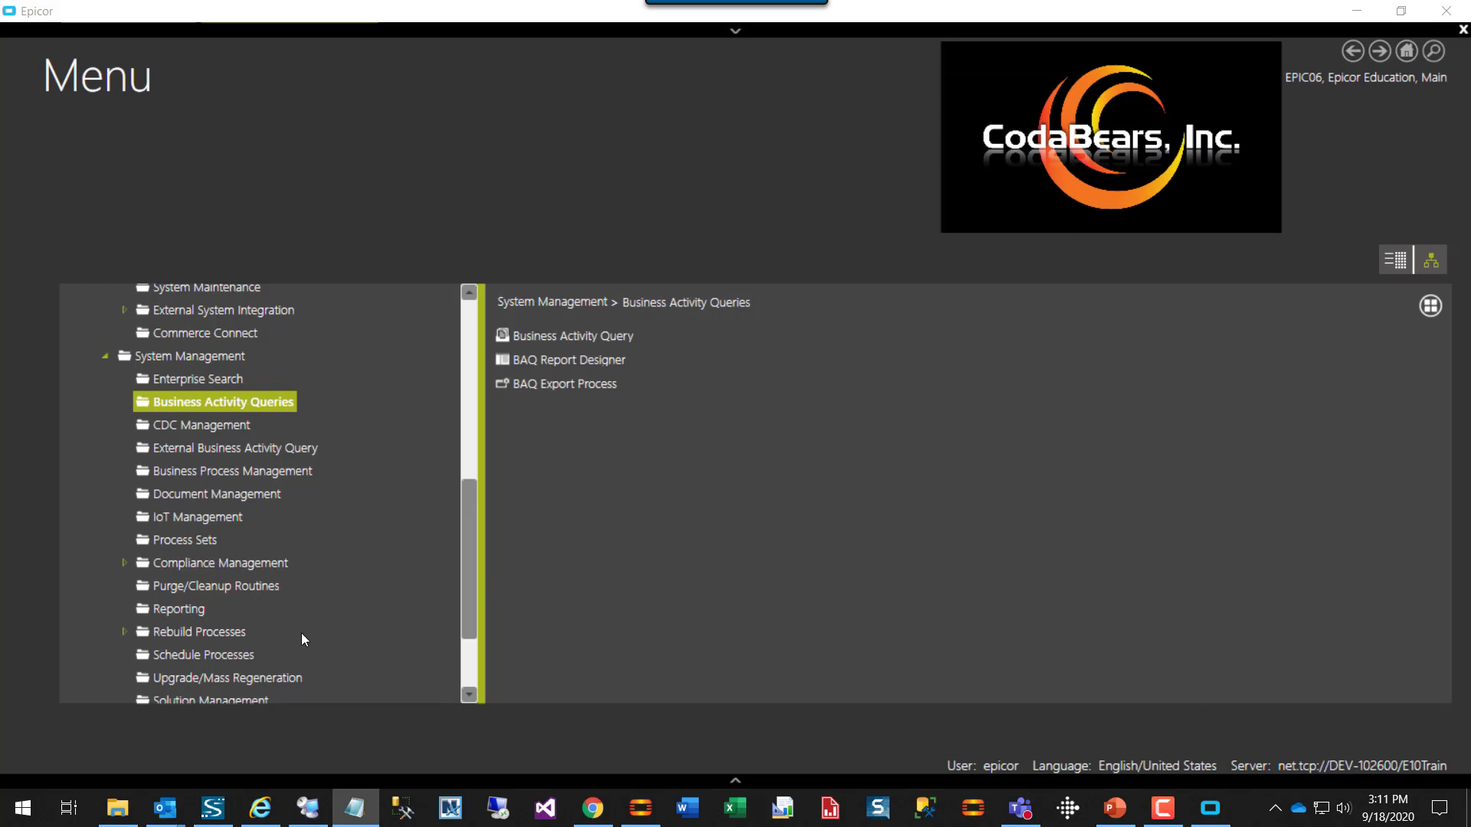
# From the Process Sets folder, open Schedule Process Set and select process set Karen.
pyautogui.click(193, 542)
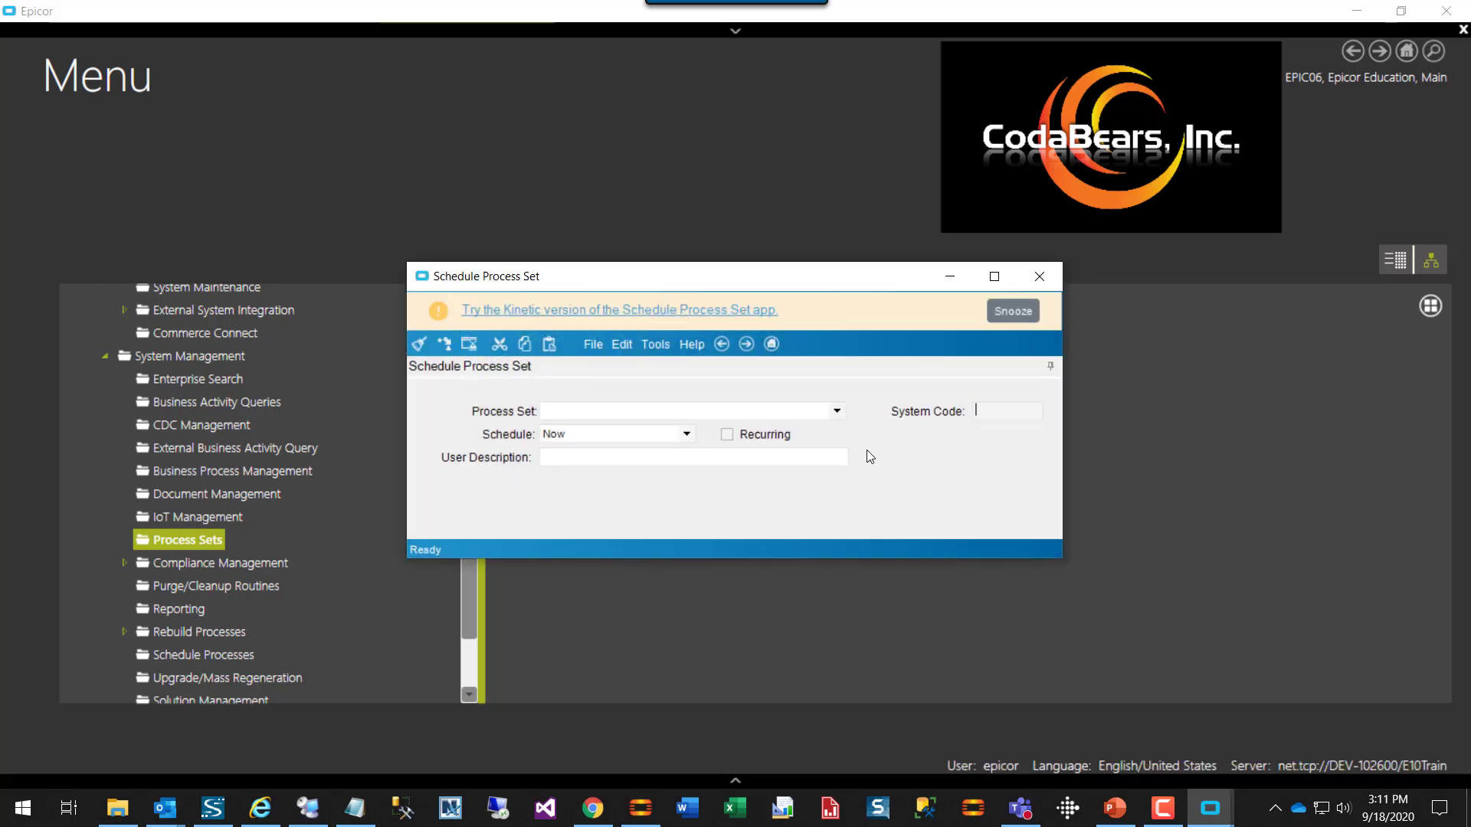
pyautogui.click(836, 413)
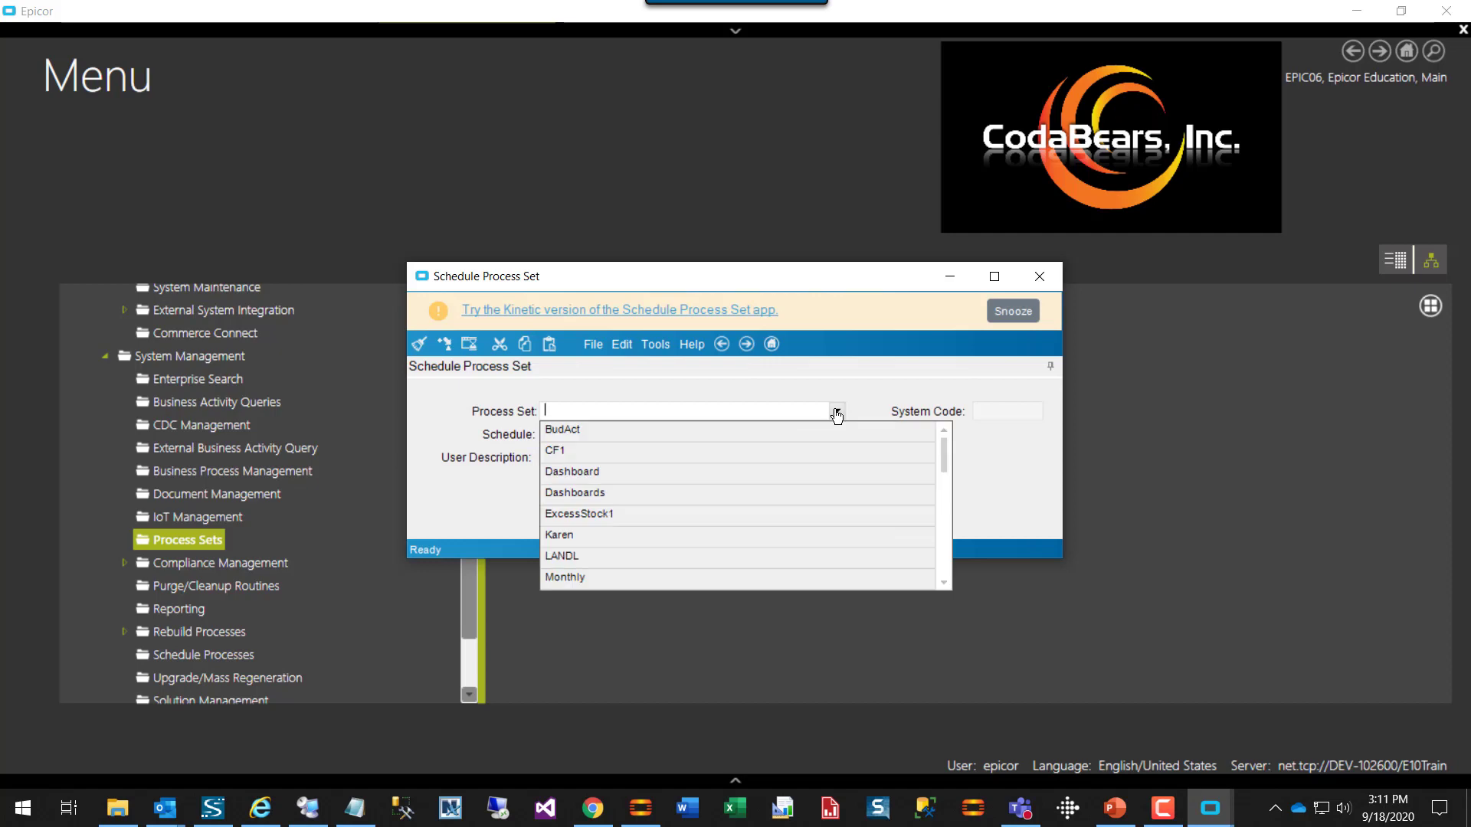
pyautogui.click(565, 535)
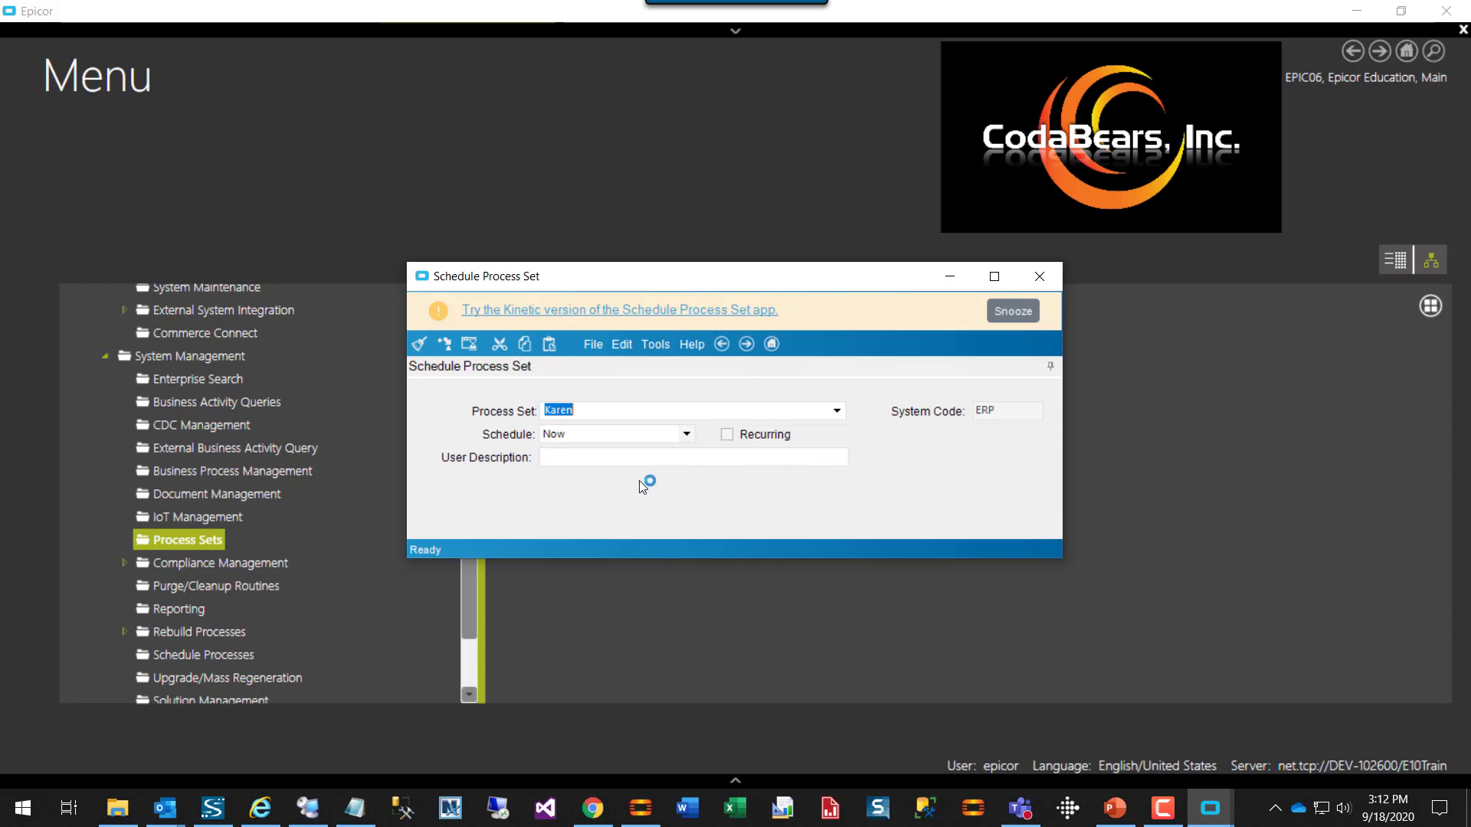
# Describe Karen's set as 'Karens Process set for L&L' and submit it on a recurring Daily schedule.
pyautogui.click(586, 458)
pyautogui.write('Kare')
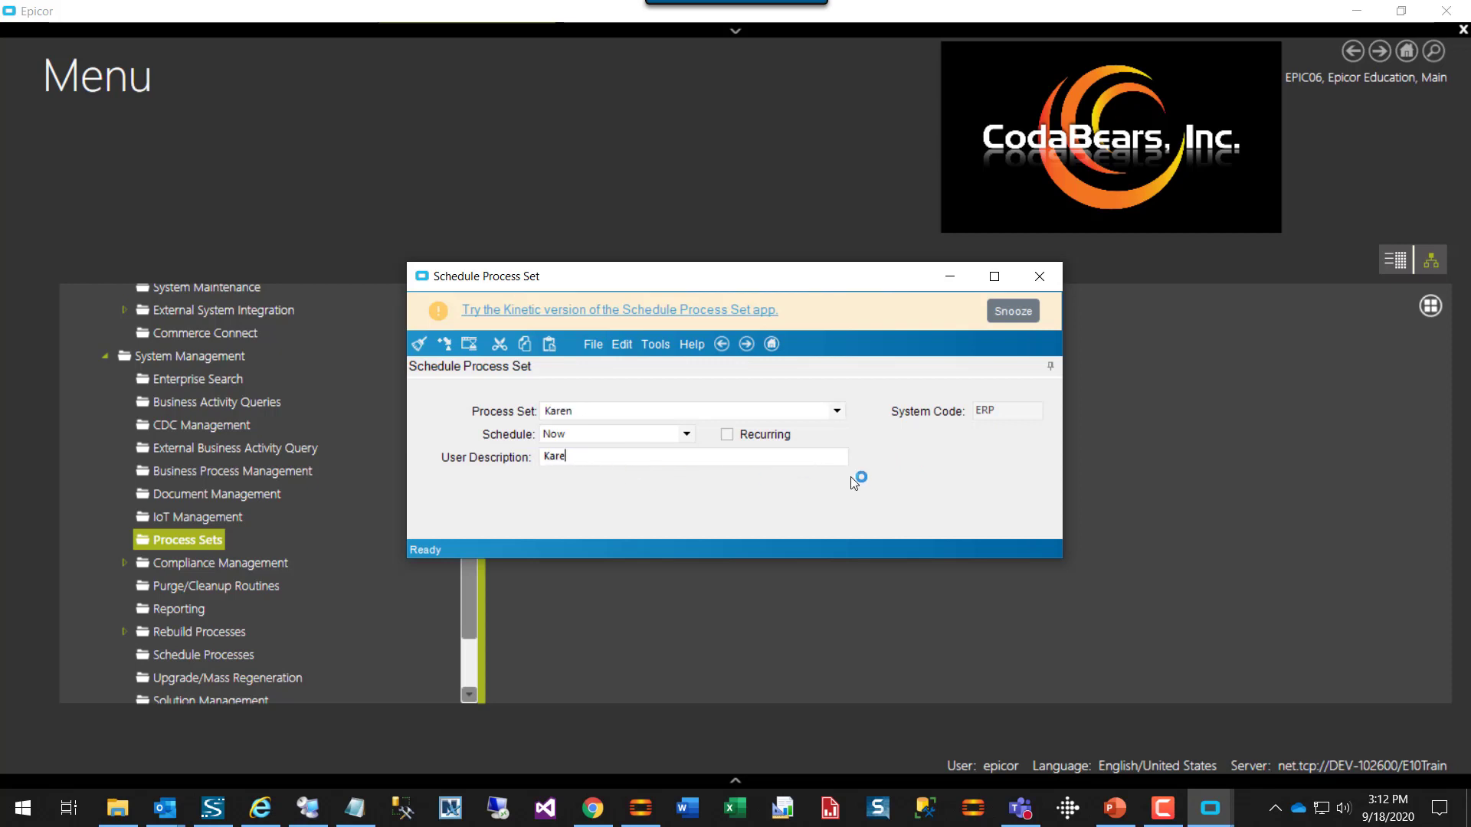
pyautogui.write('ns Process set for L&L')
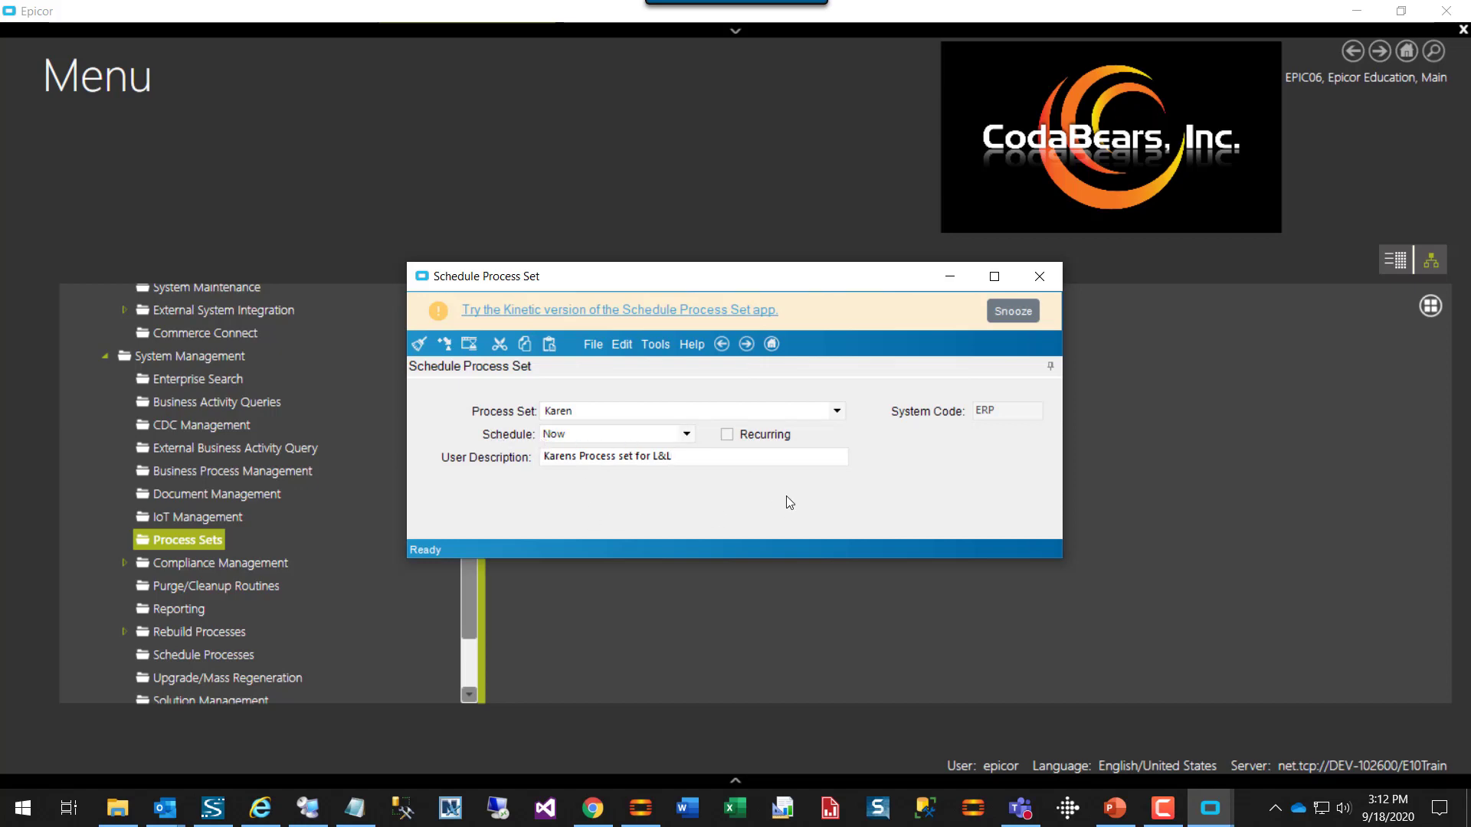
pyautogui.click(687, 434)
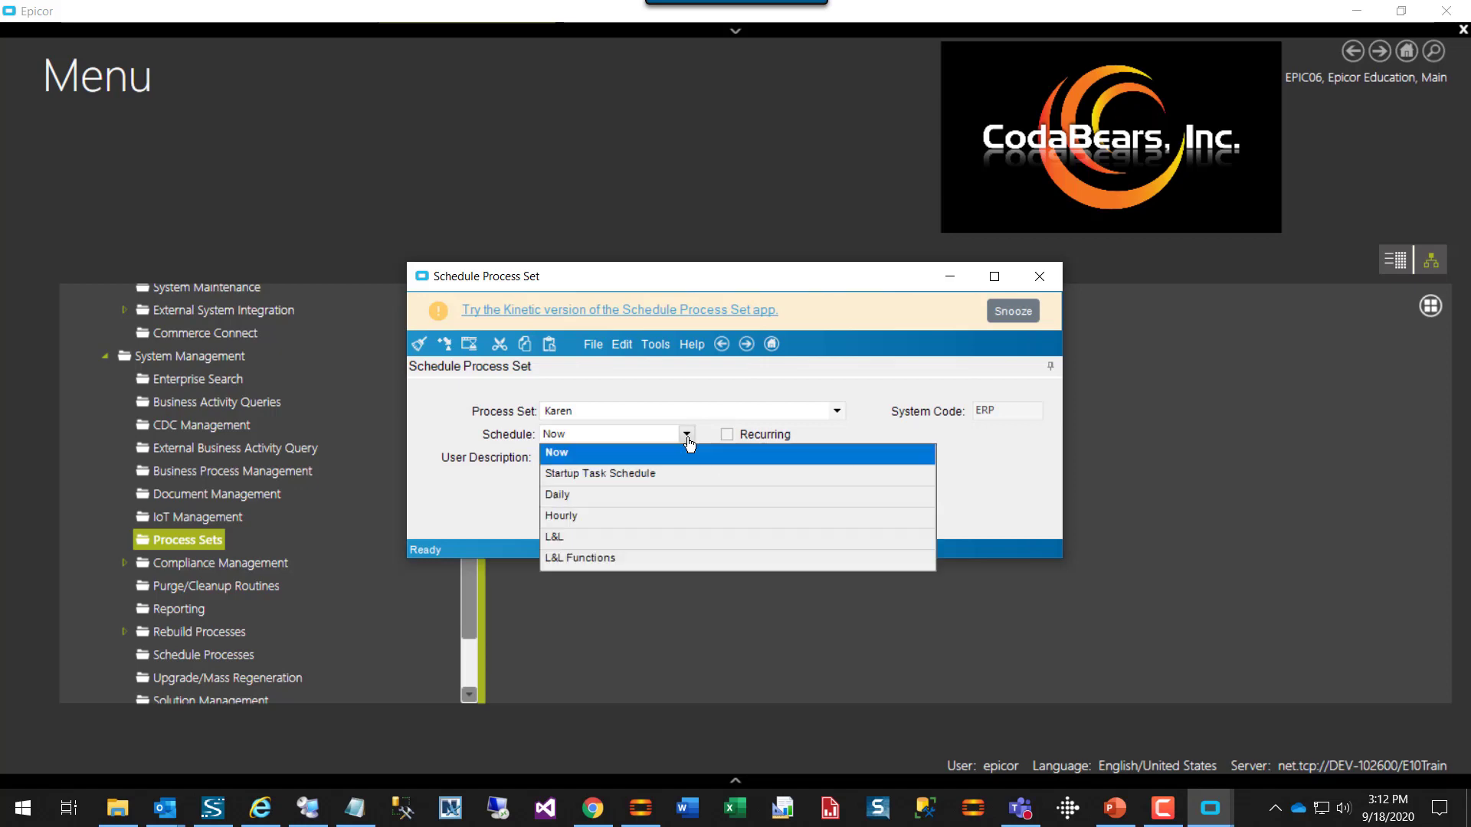
pyautogui.click(590, 495)
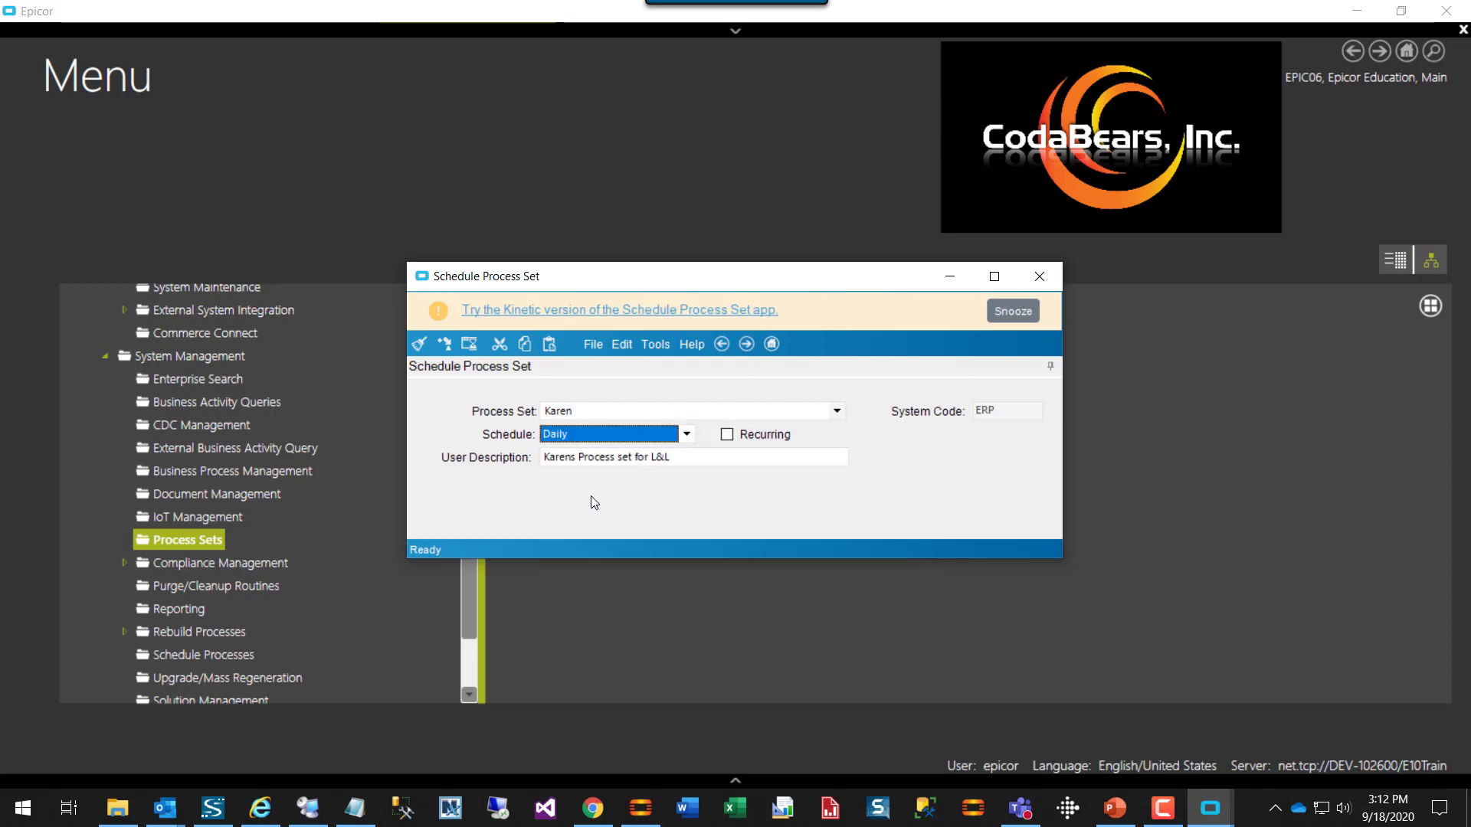
pyautogui.click(727, 436)
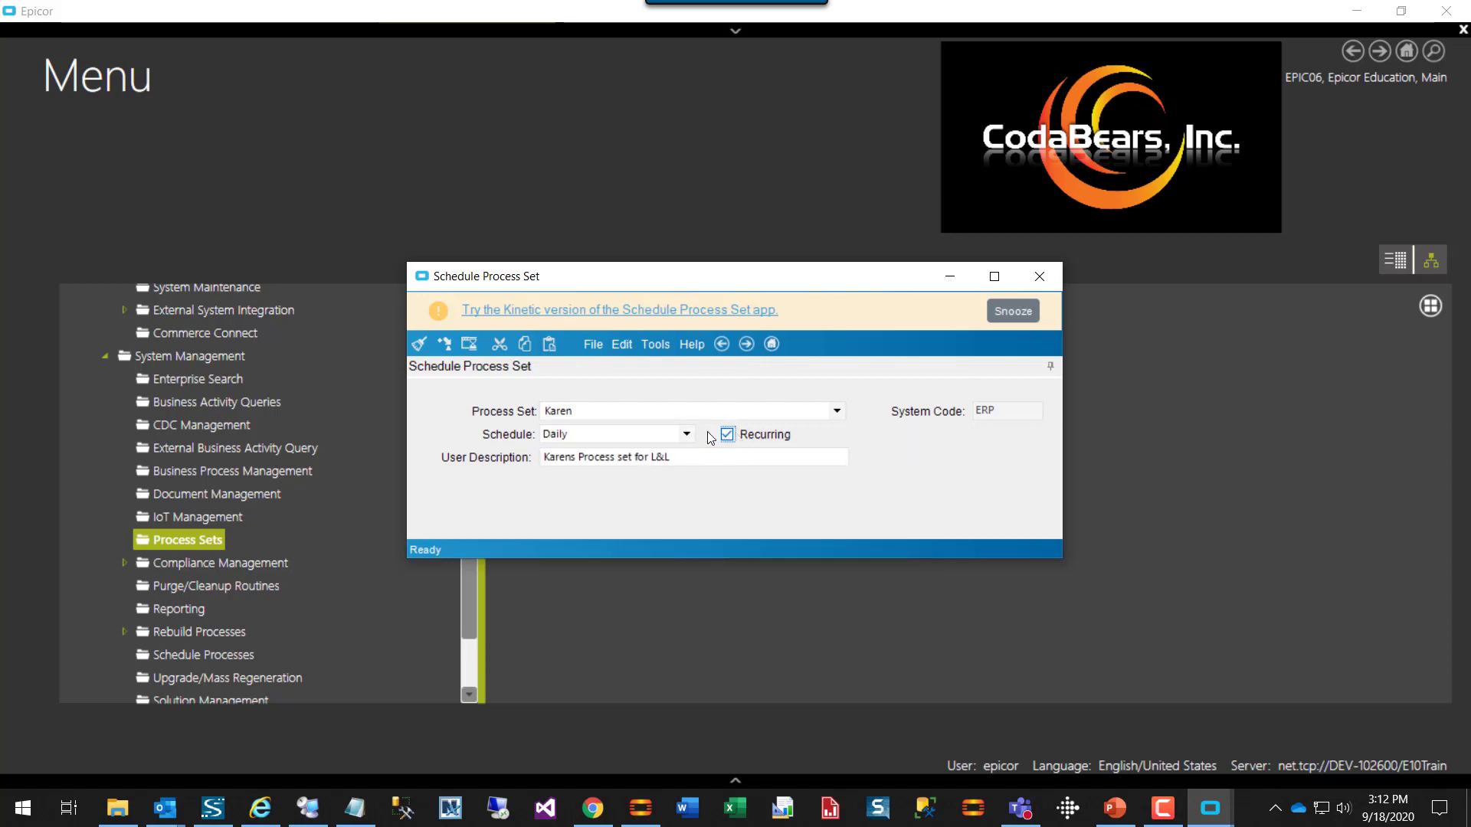
pyautogui.click(446, 351)
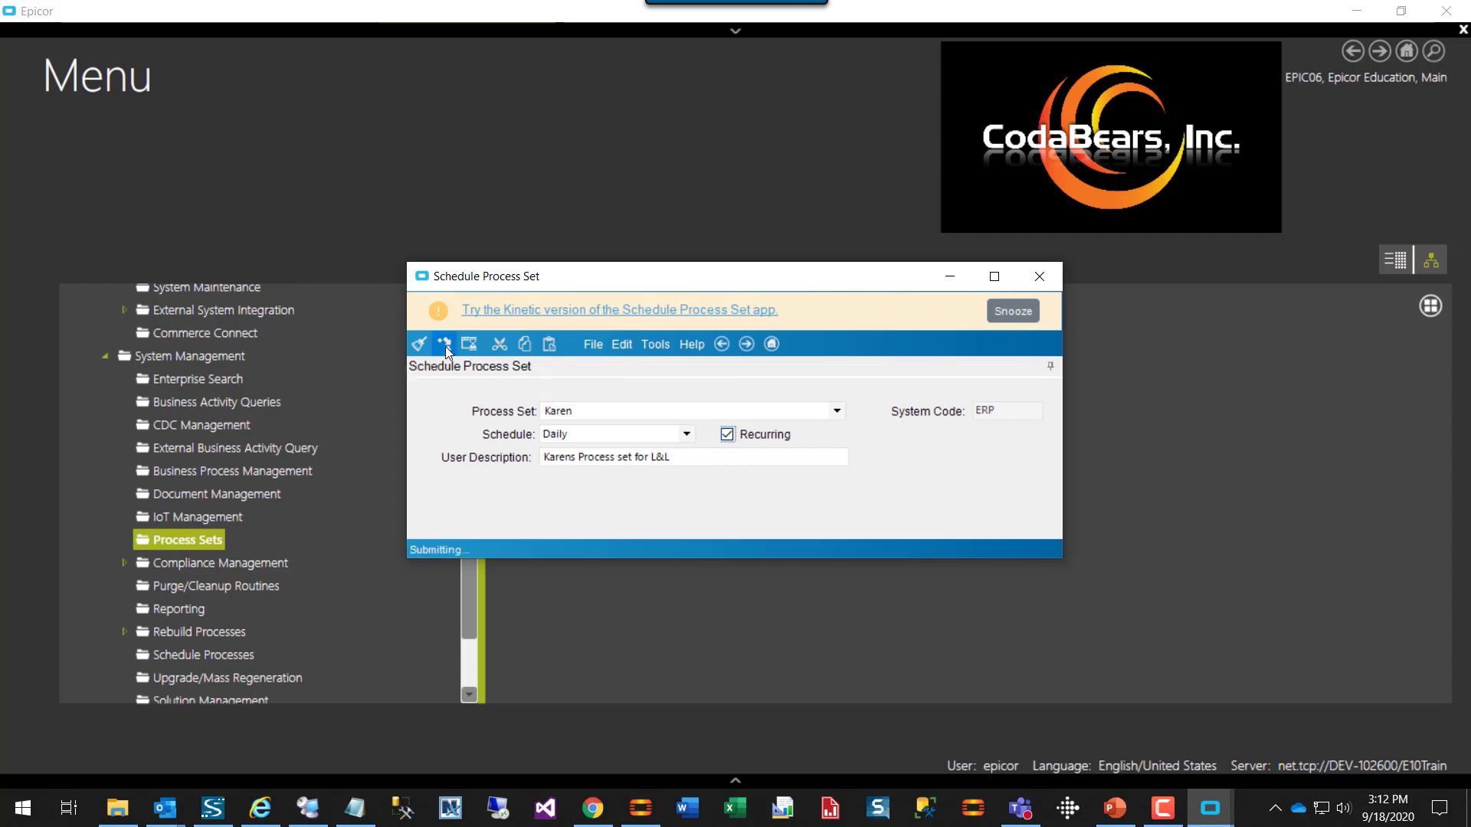
pyautogui.click(692, 455)
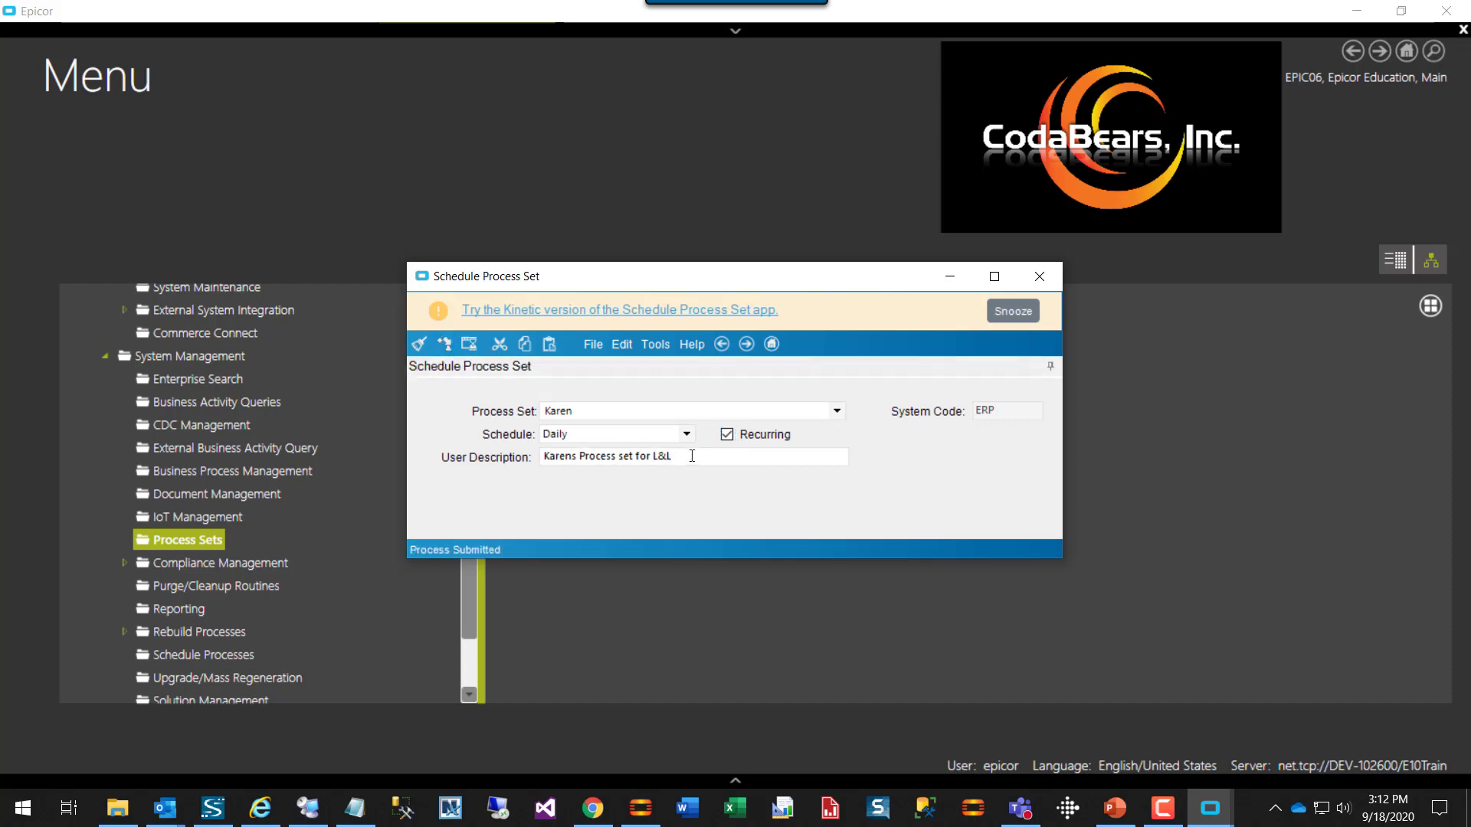
# Append '2' to the description and switch the schedule back to Now.
pyautogui.write('2')
pyautogui.click(590, 433)
pyautogui.click(584, 452)
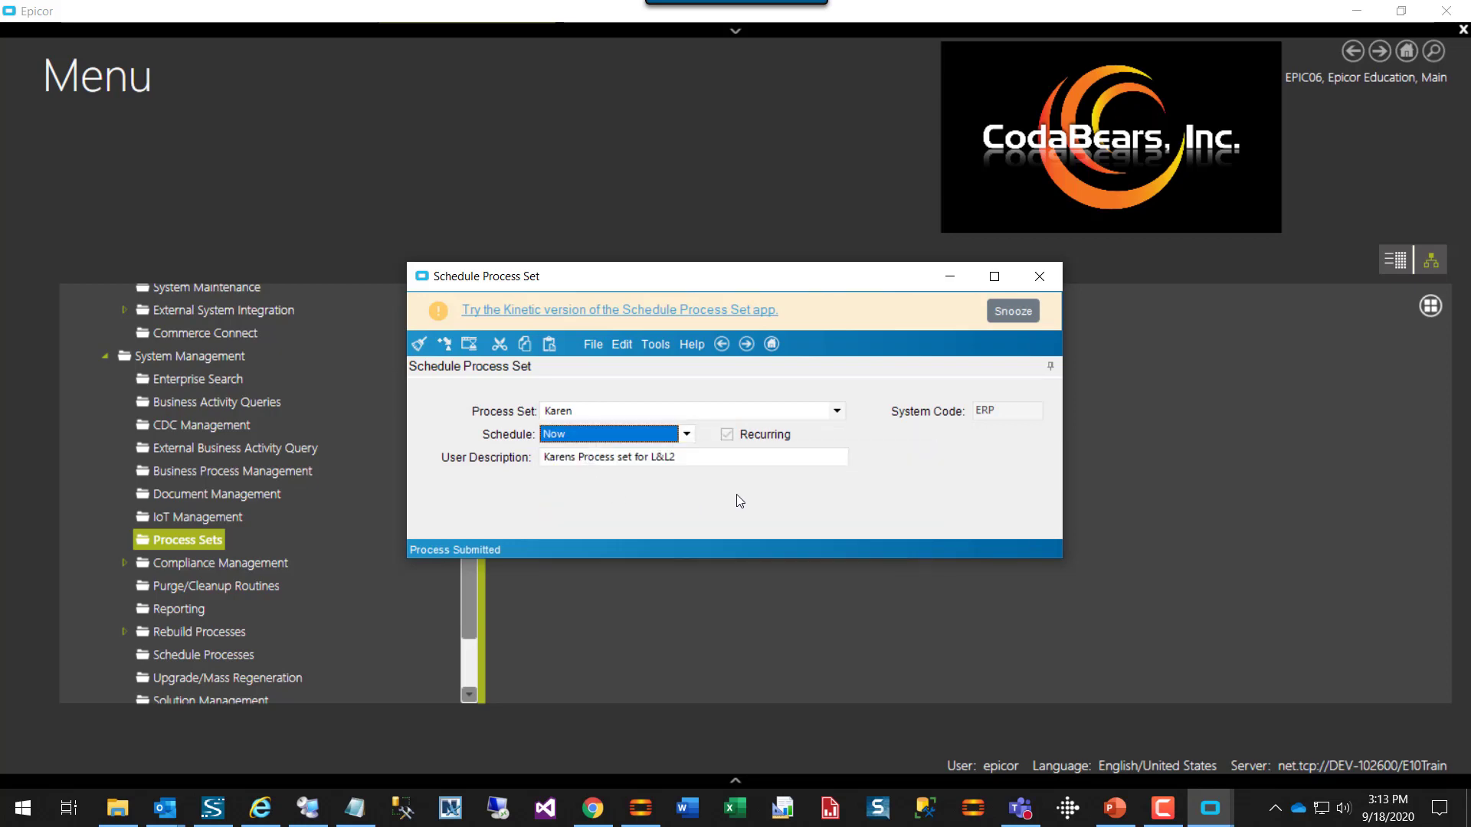
pyautogui.click(687, 433)
pyautogui.click(687, 434)
# Clear the form, reselect Karen, describe it 'Karens L&L Process Set run 2', submit, and close.
pyautogui.click(421, 347)
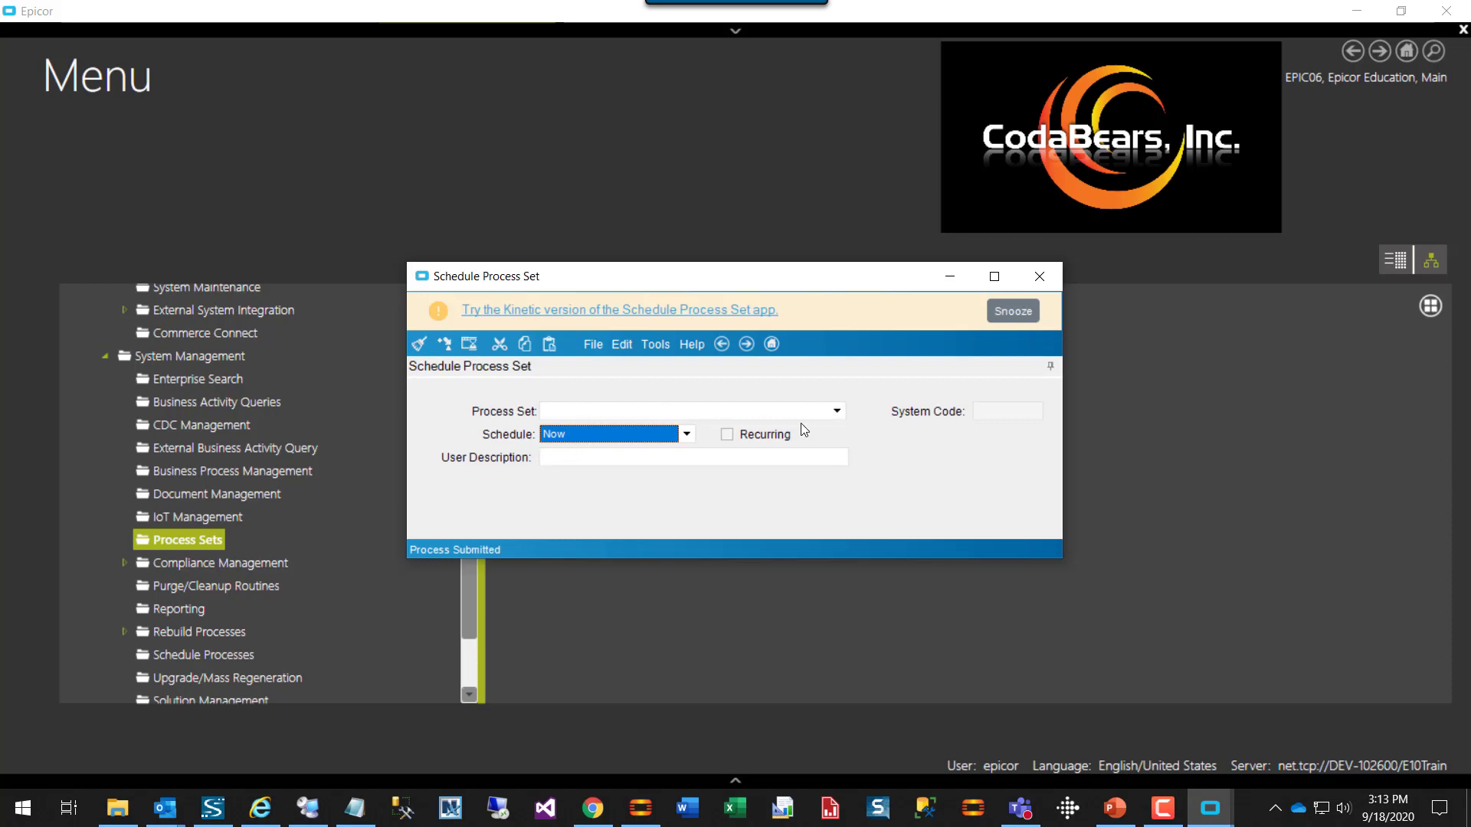
pyautogui.click(837, 412)
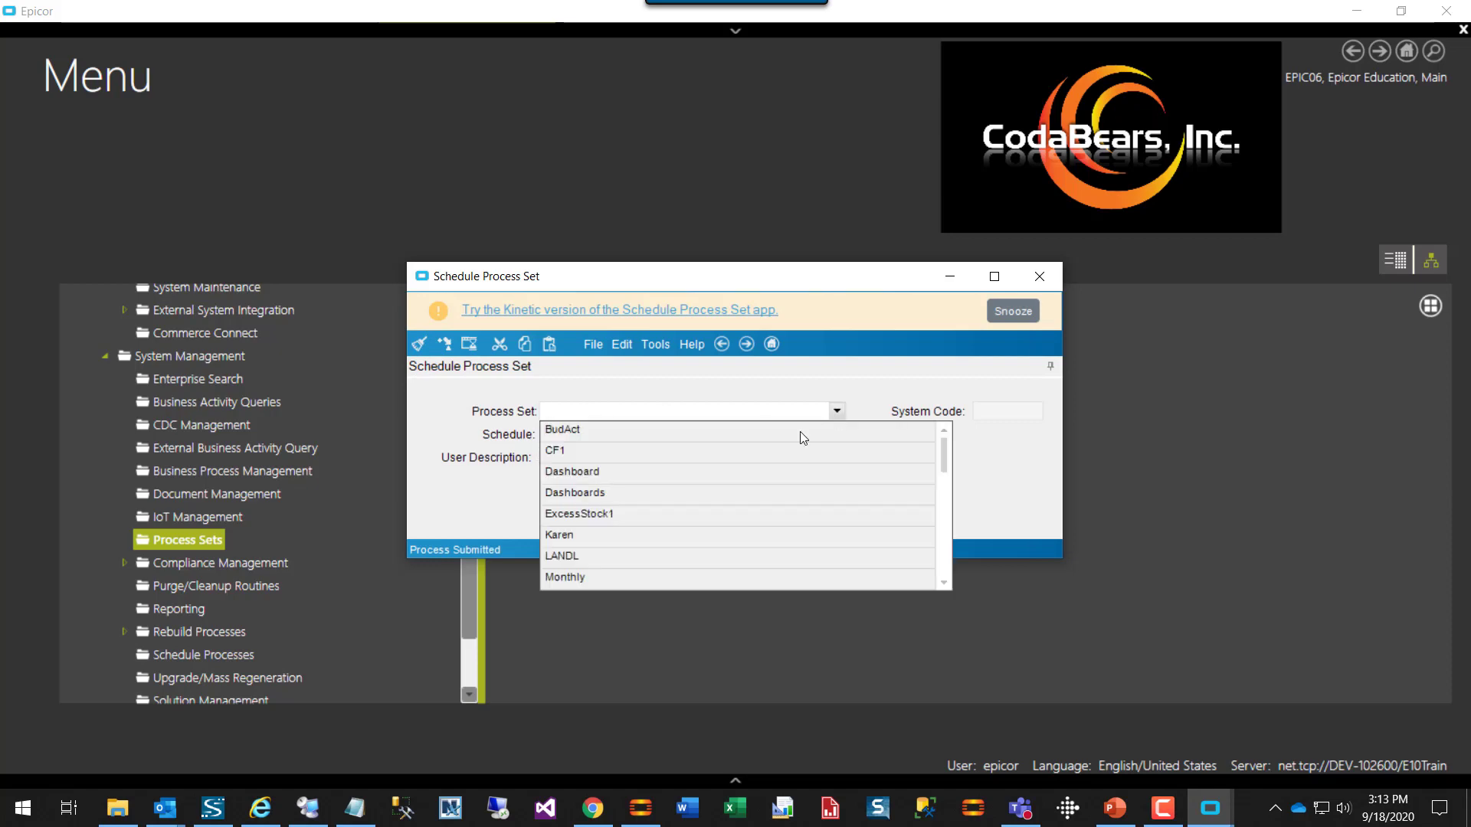
pyautogui.click(576, 532)
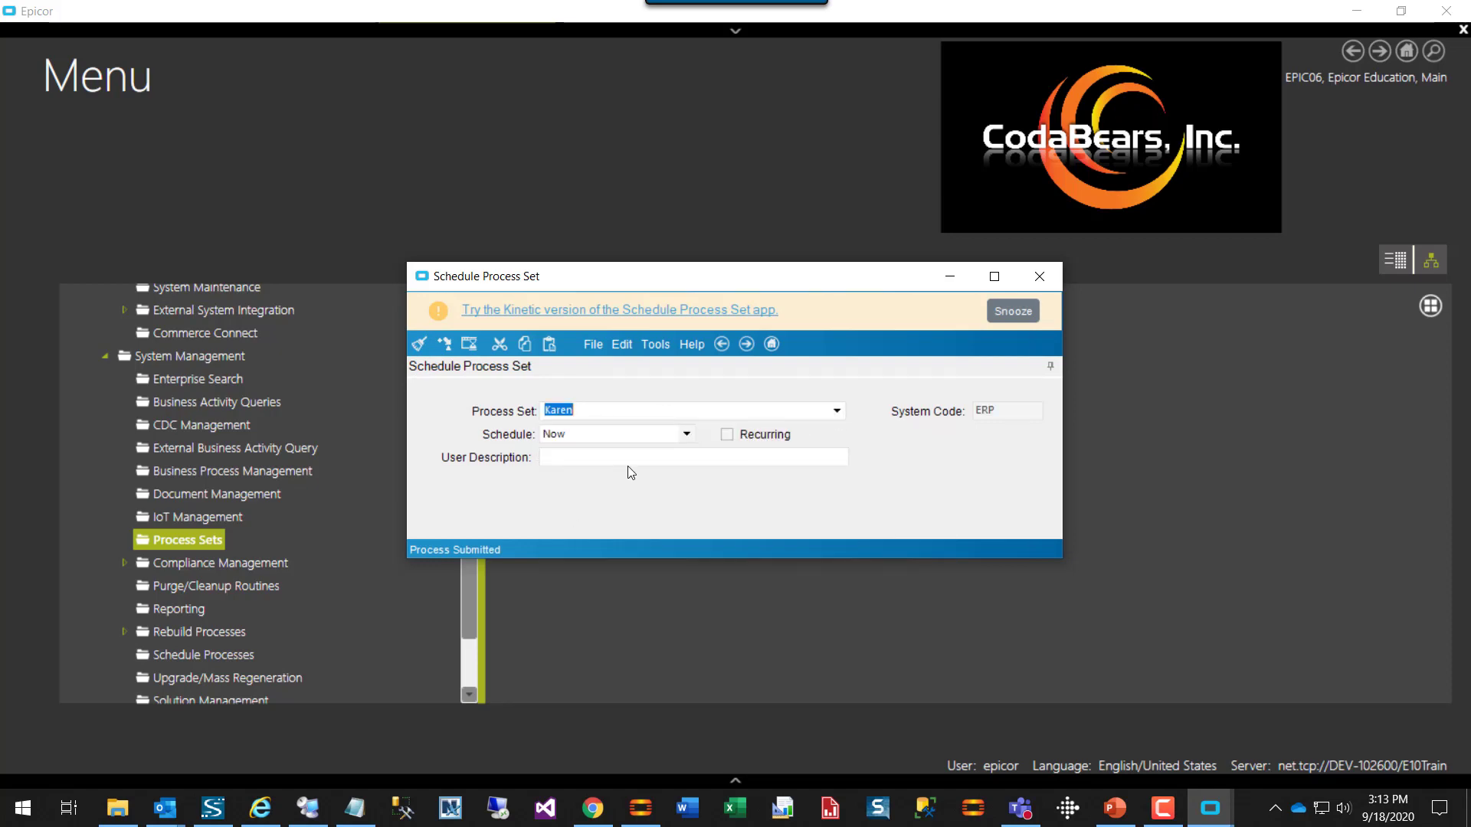
pyautogui.click(618, 462)
pyautogui.write('Karens L')
pyautogui.write('&L Process Se')
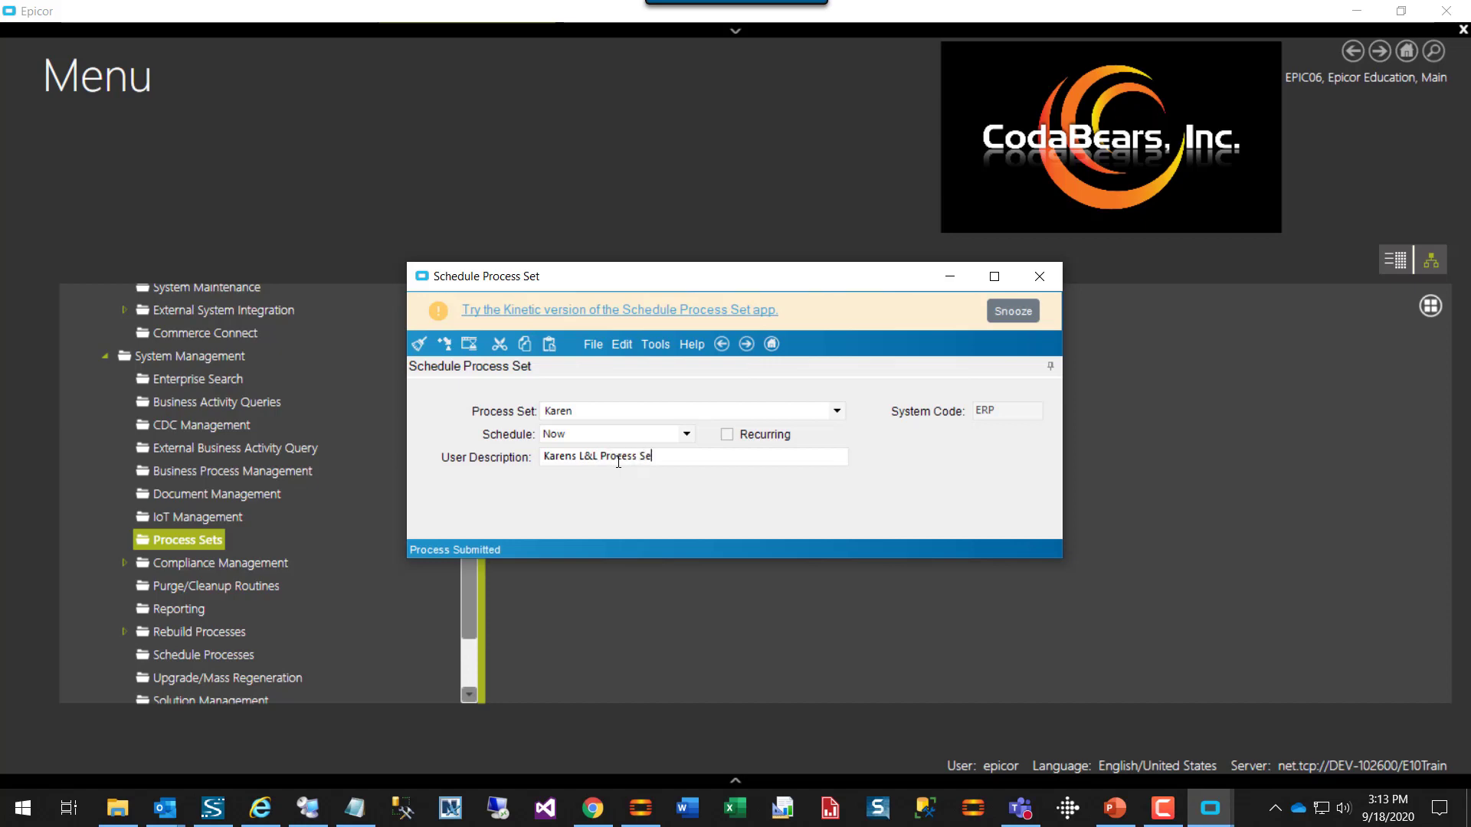
pyautogui.write('t run 2')
pyautogui.click(446, 349)
pyautogui.click(1039, 277)
# Restore System Monitor from the tray and review Scheduled Tasks, then History Tasks for the three exports.
pyautogui.click(1275, 808)
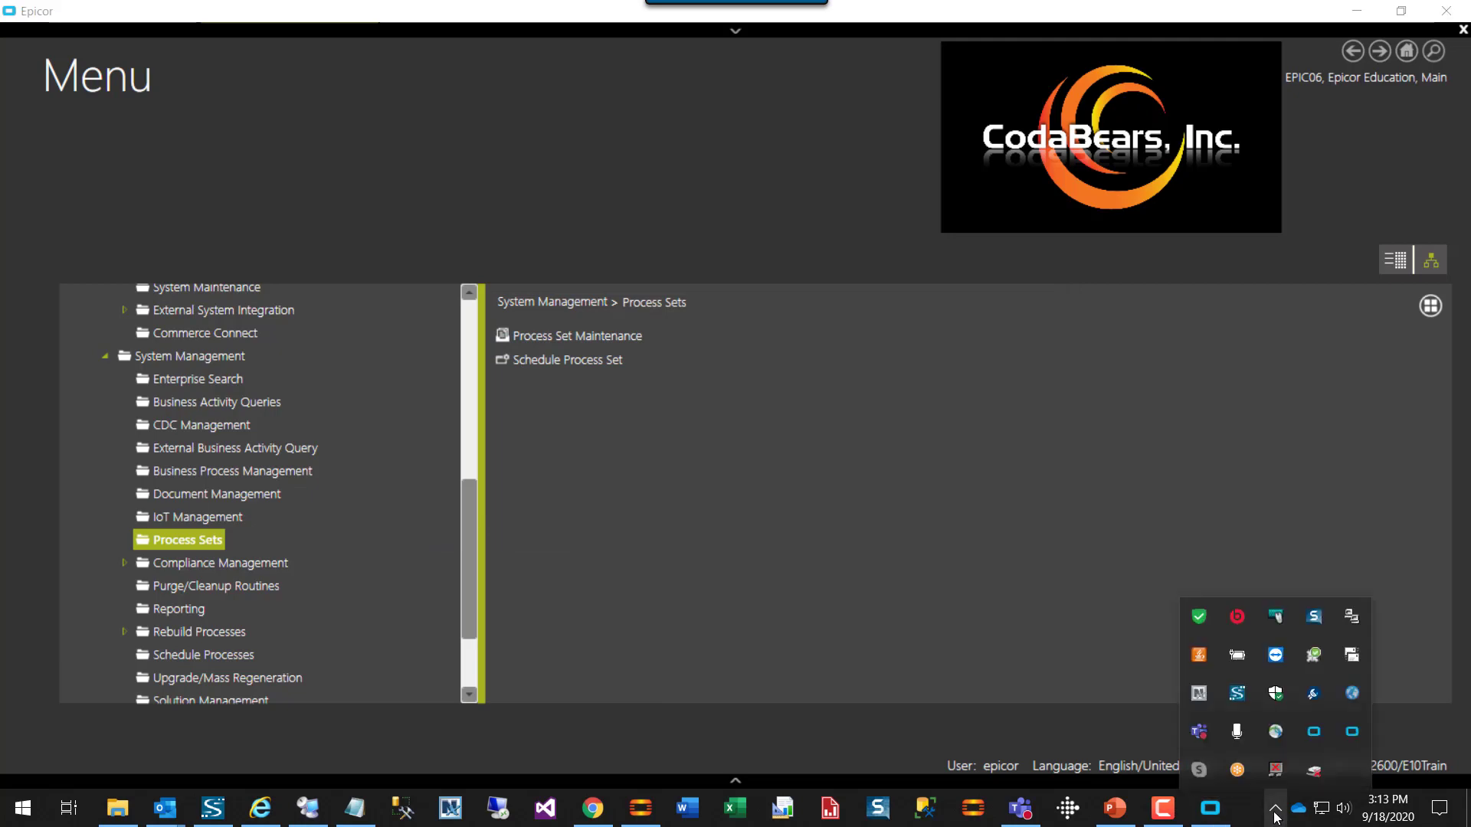
pyautogui.rightClick(1319, 737)
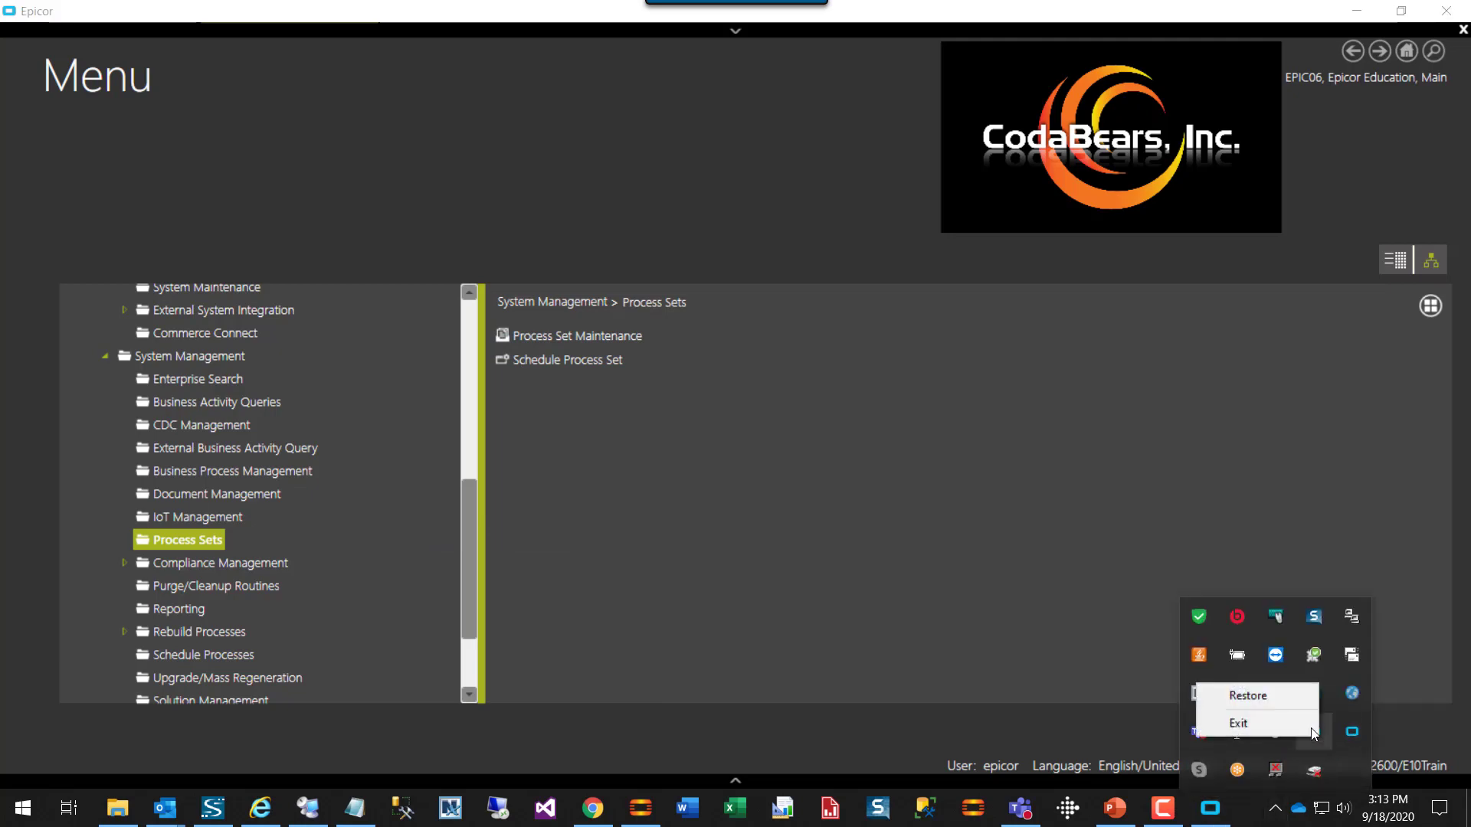
pyautogui.click(1239, 697)
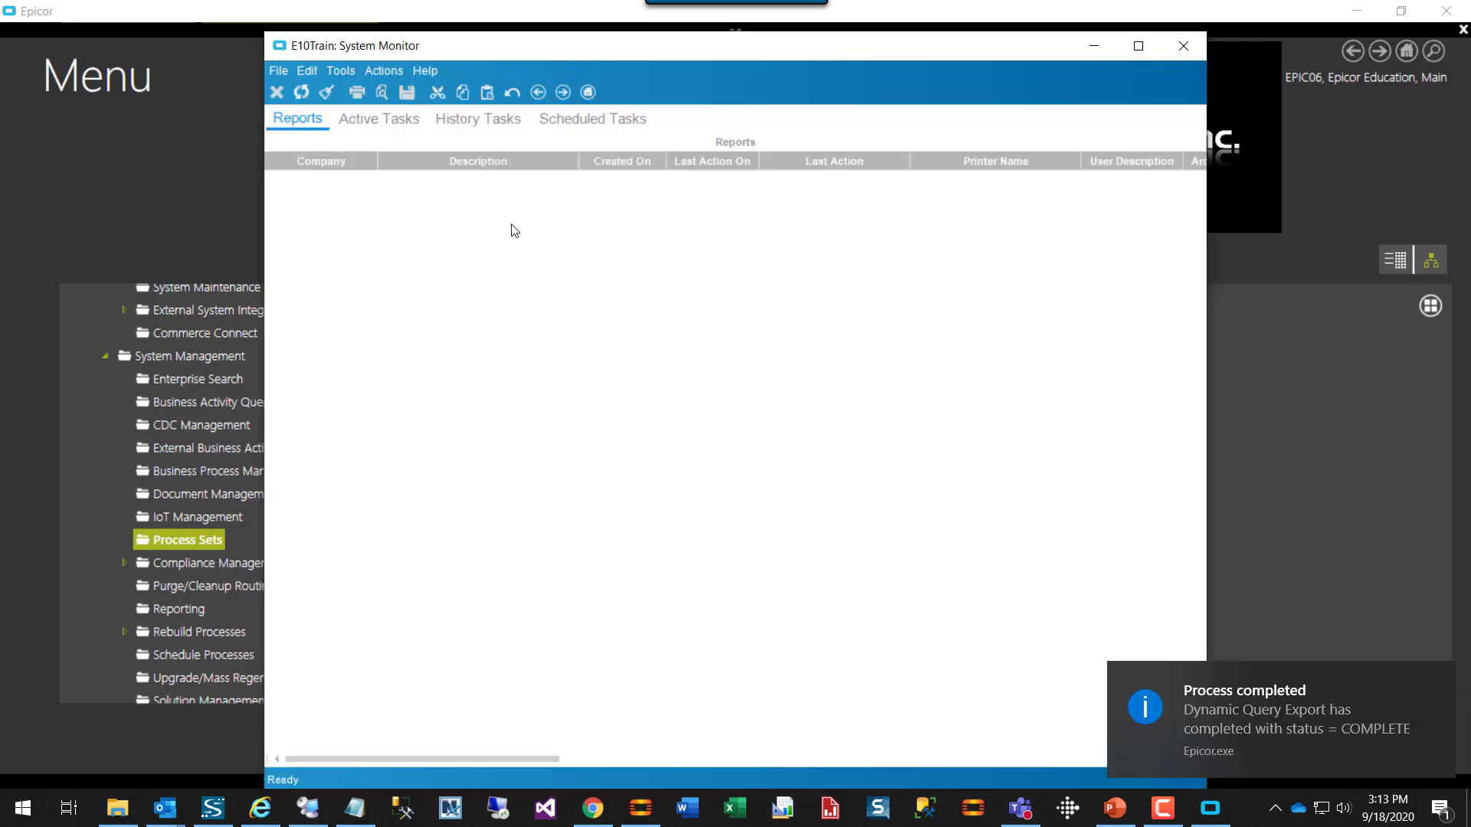
pyautogui.click(566, 125)
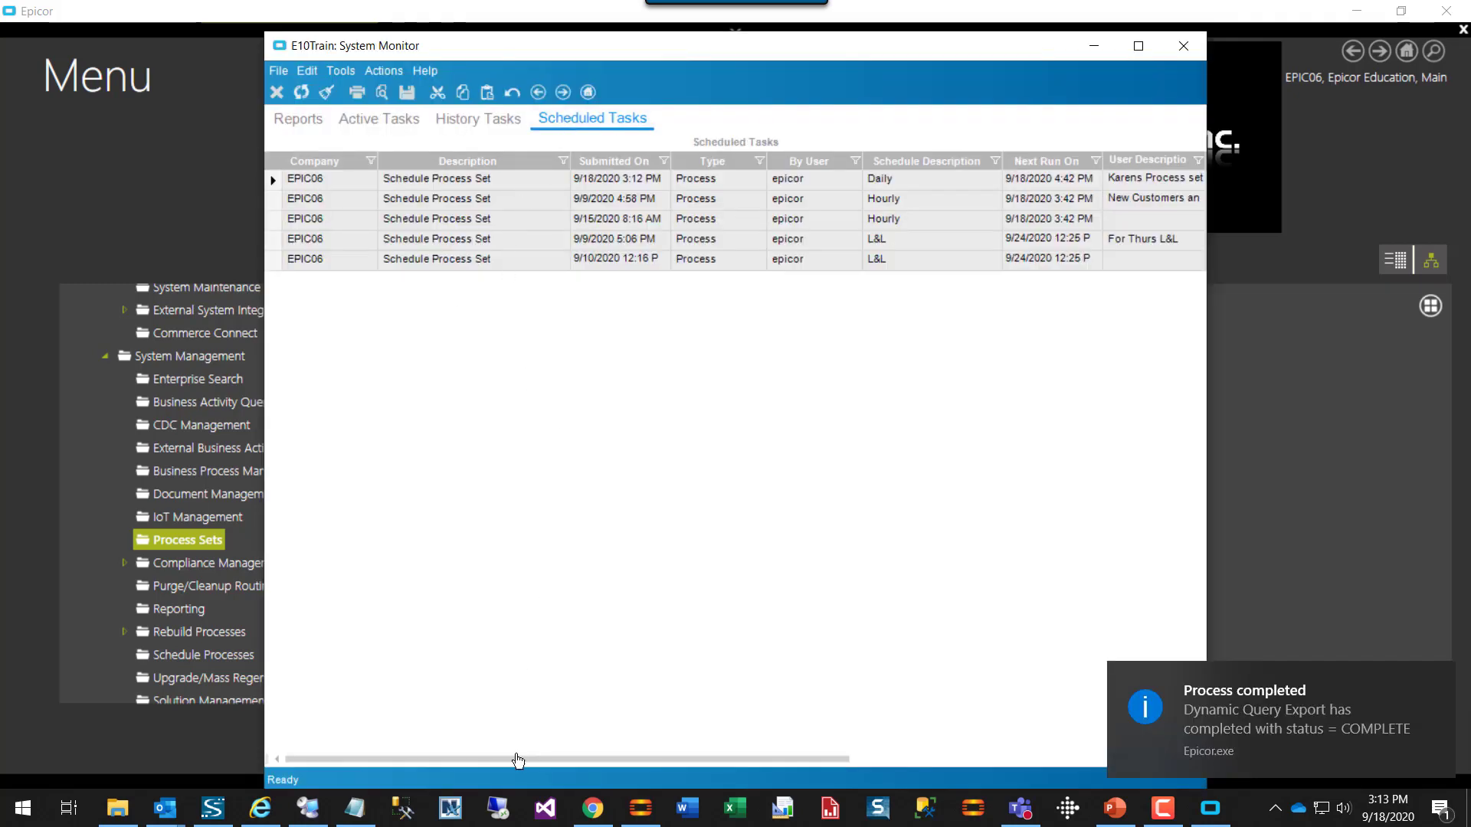
pyautogui.moveTo(411, 772); pyautogui.dragTo(625, 767)
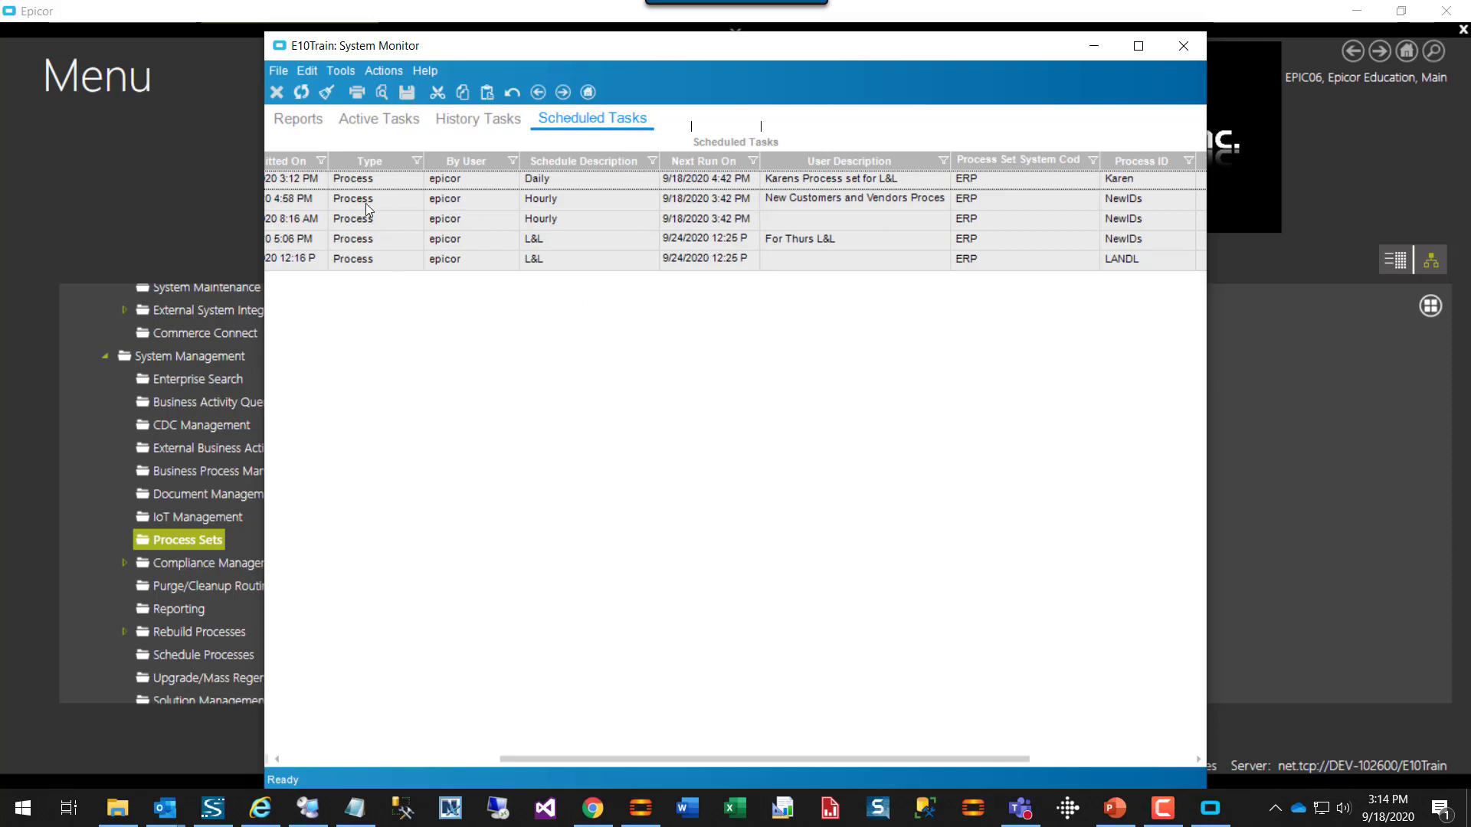
pyautogui.click(451, 122)
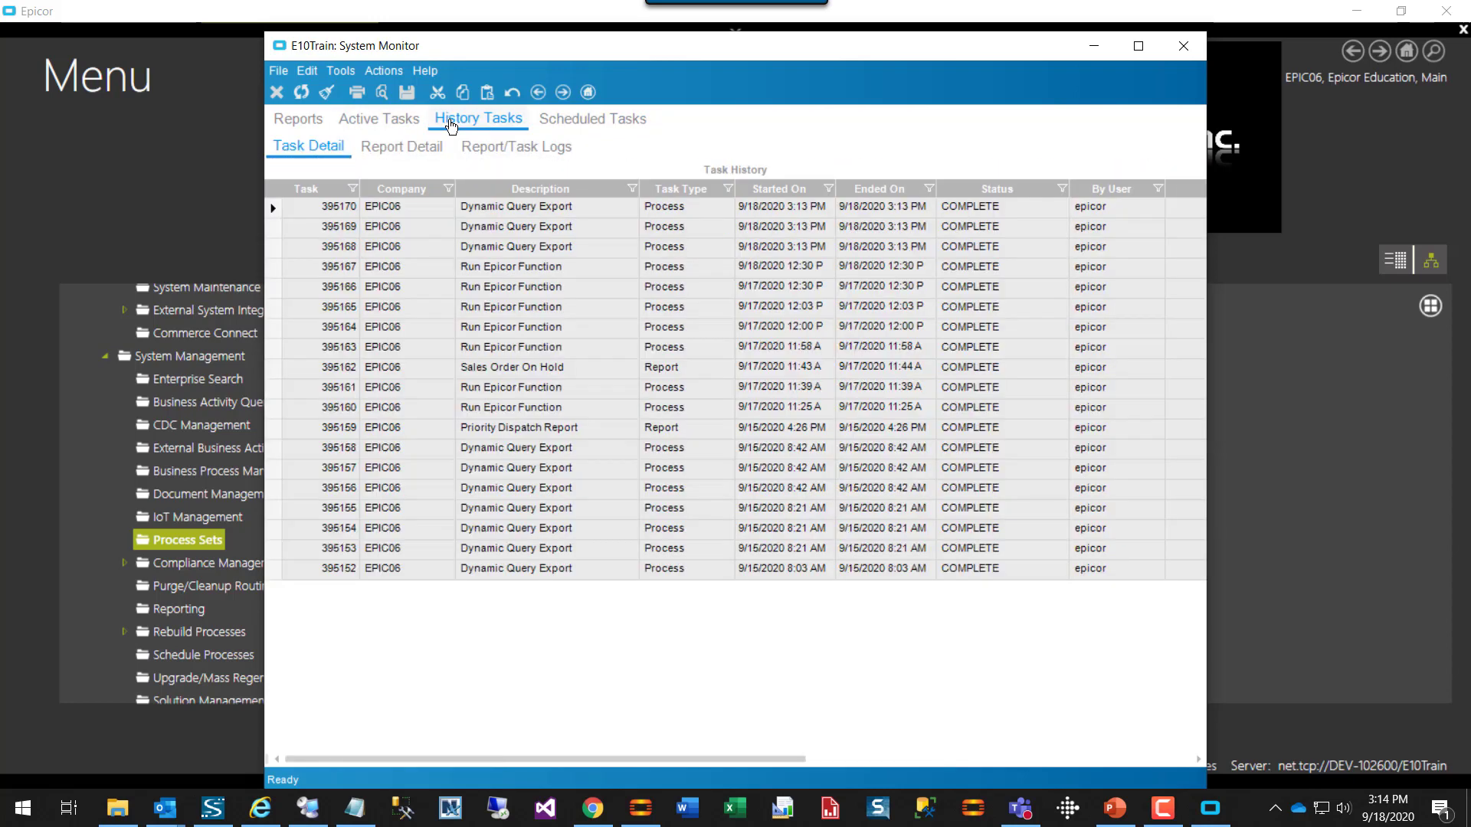